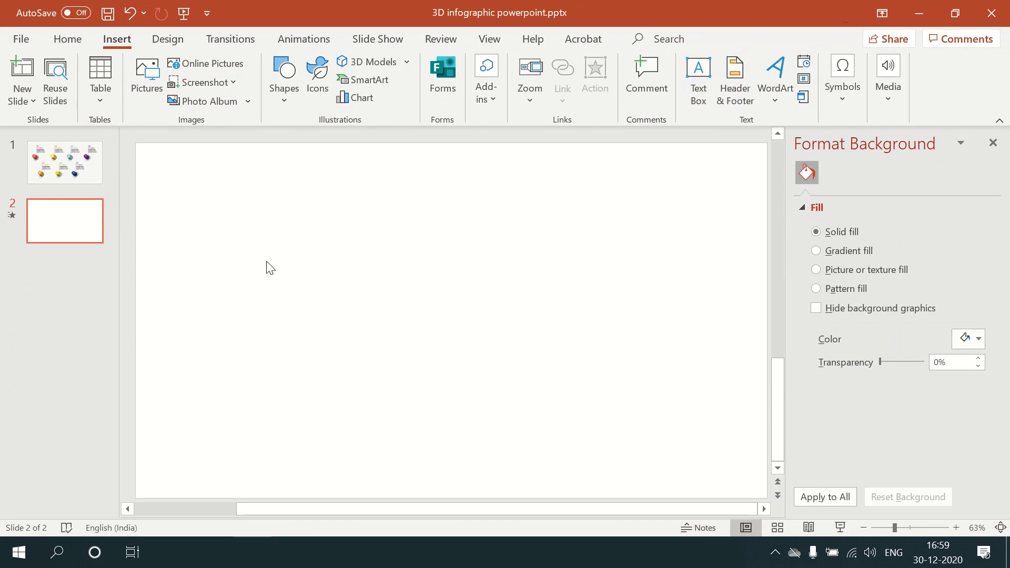
Draw a small blue circle near the slide's upper left.
click(282, 100)
click(340, 143)
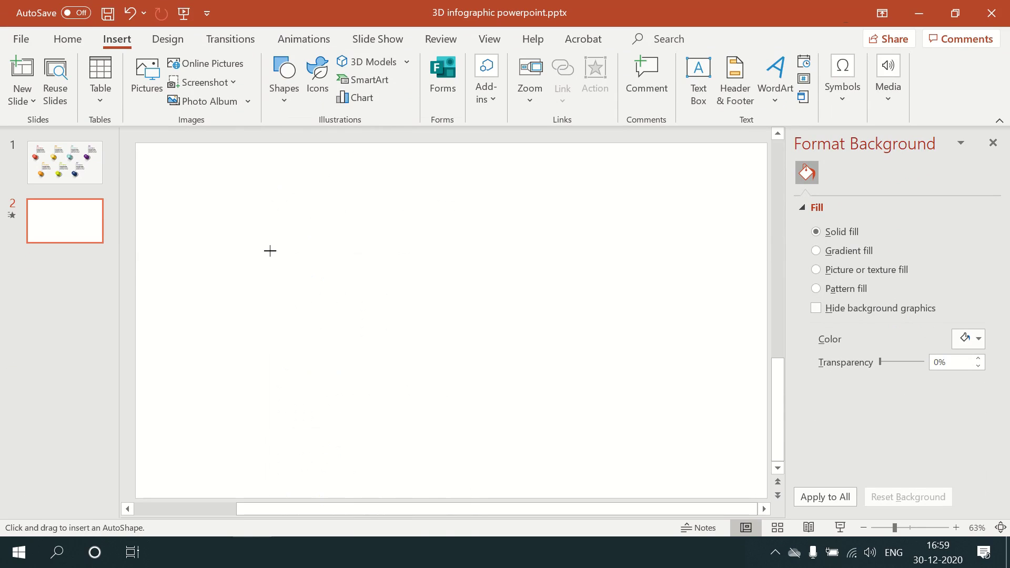
drag(251, 225, 274, 248)
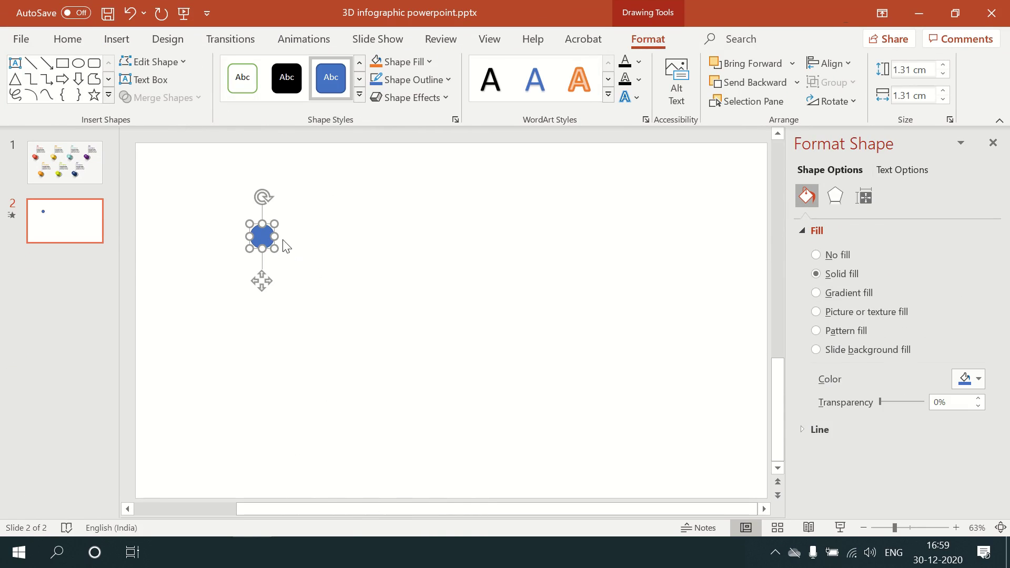
Give the circle a 3-D Format depth of 102 pt.
click(835, 197)
click(835, 314)
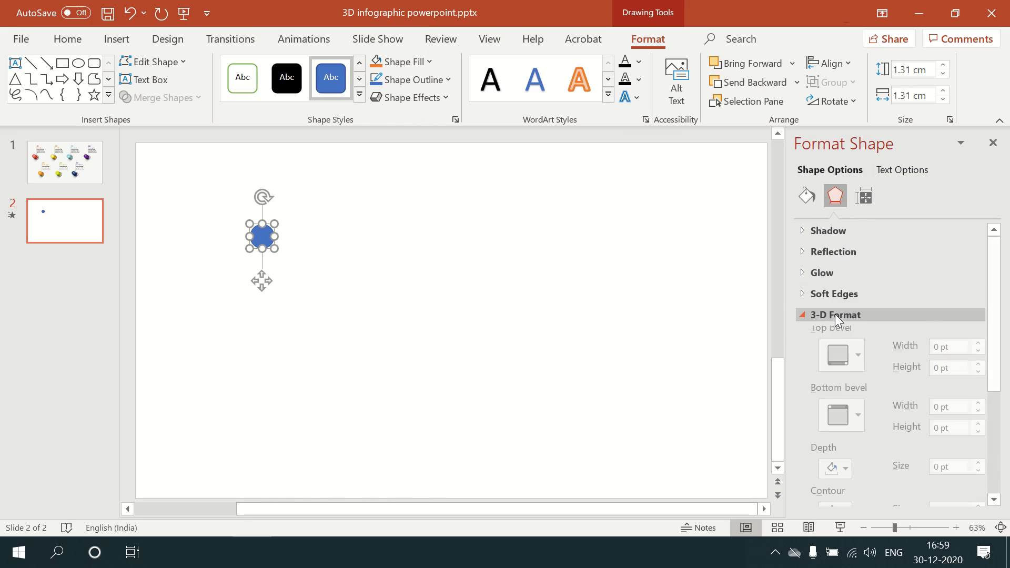
scroll(871, 412, down, 3)
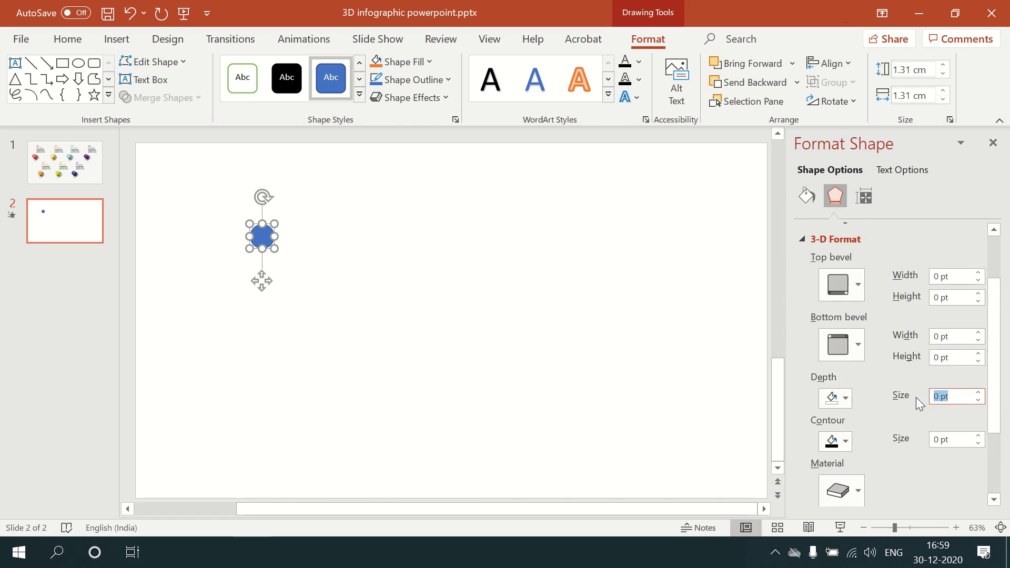
text(102)
key(Return)
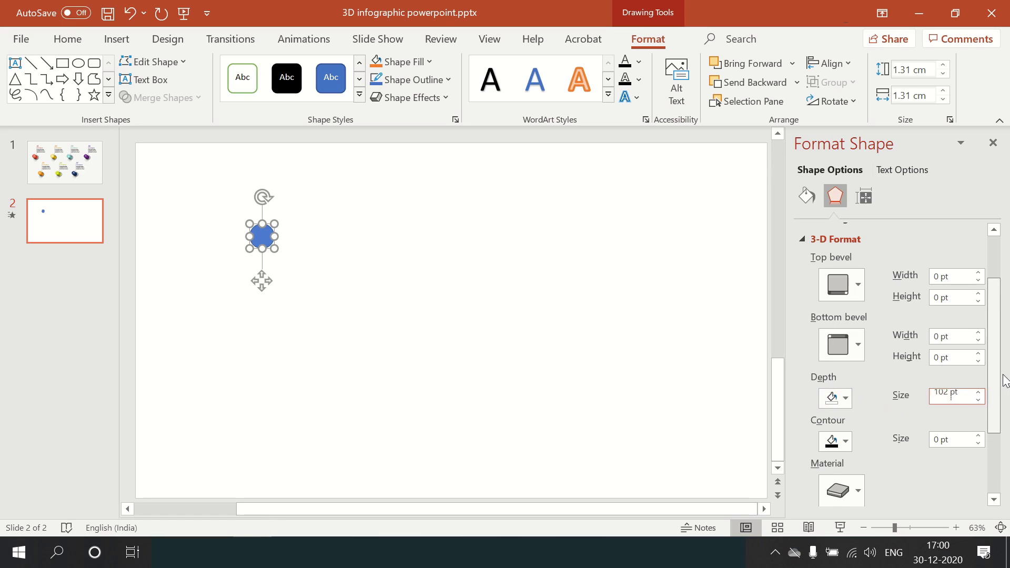
drag(999, 377, 1006, 438)
click(848, 496)
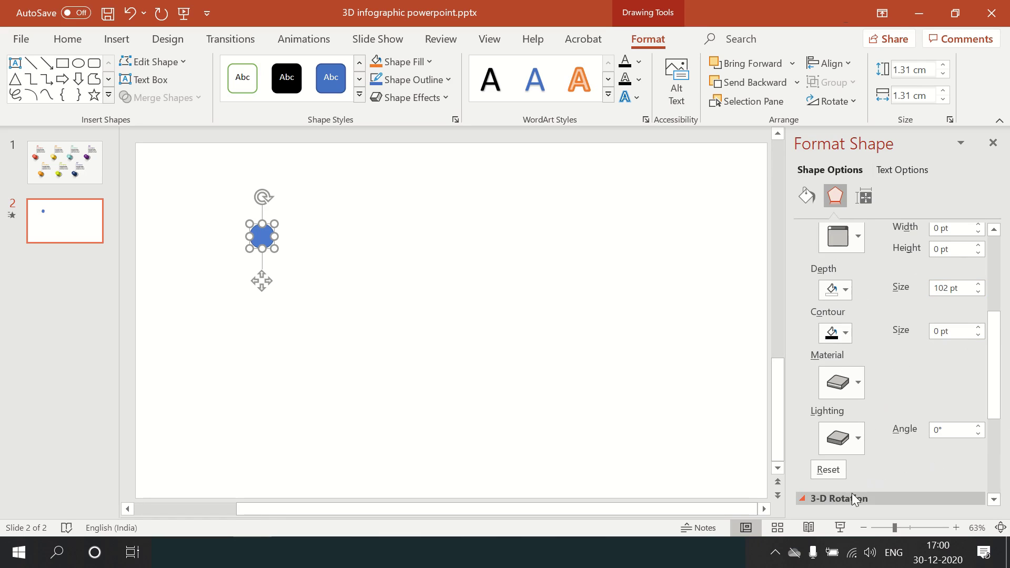
Set the circle's 3-D rotation to X 351°, Y 344°, Z 84° to form a tilted cylinder.
scroll(962, 389, down, 3)
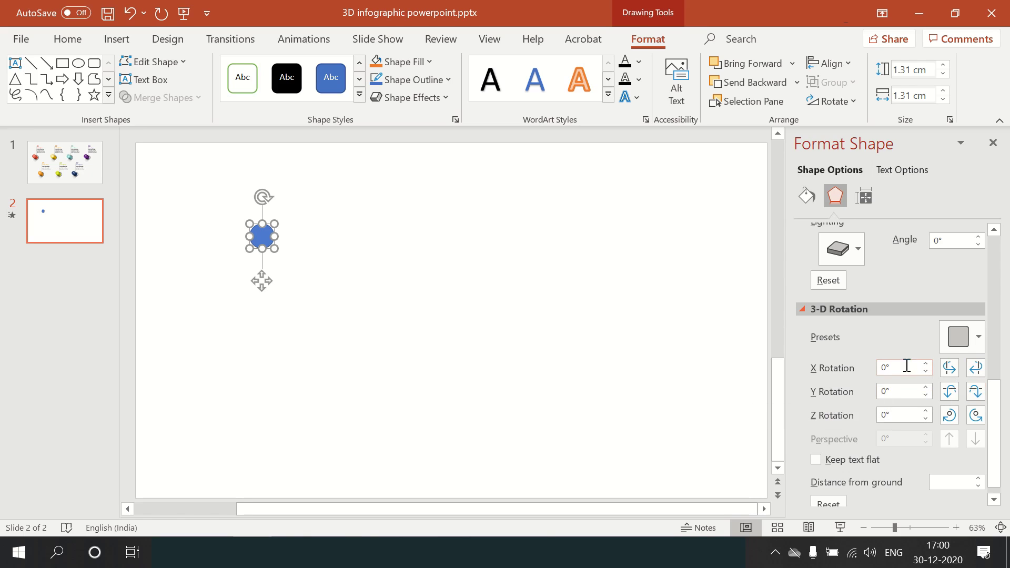
click(886, 367)
text(351)
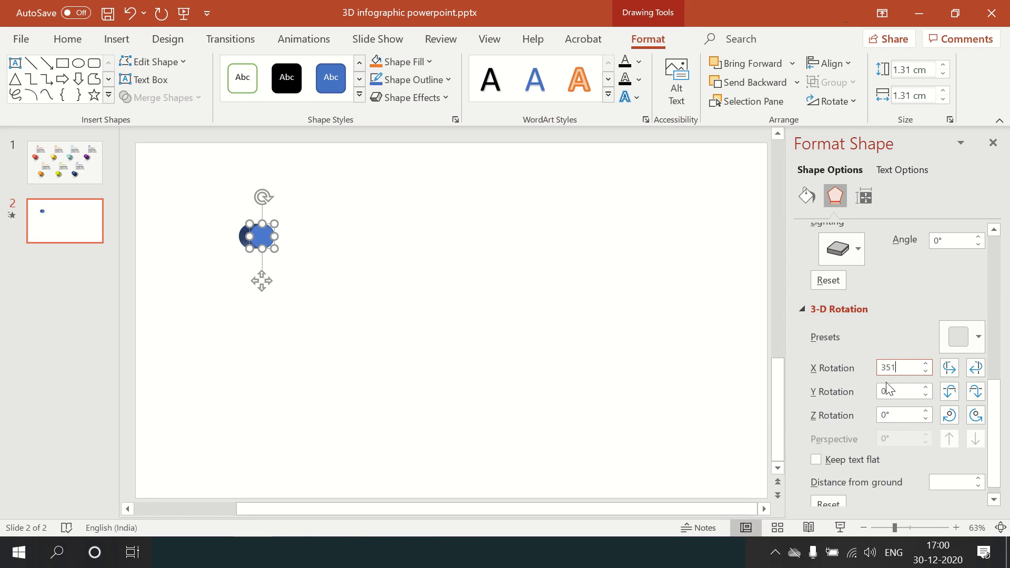
click(884, 391)
text(344)
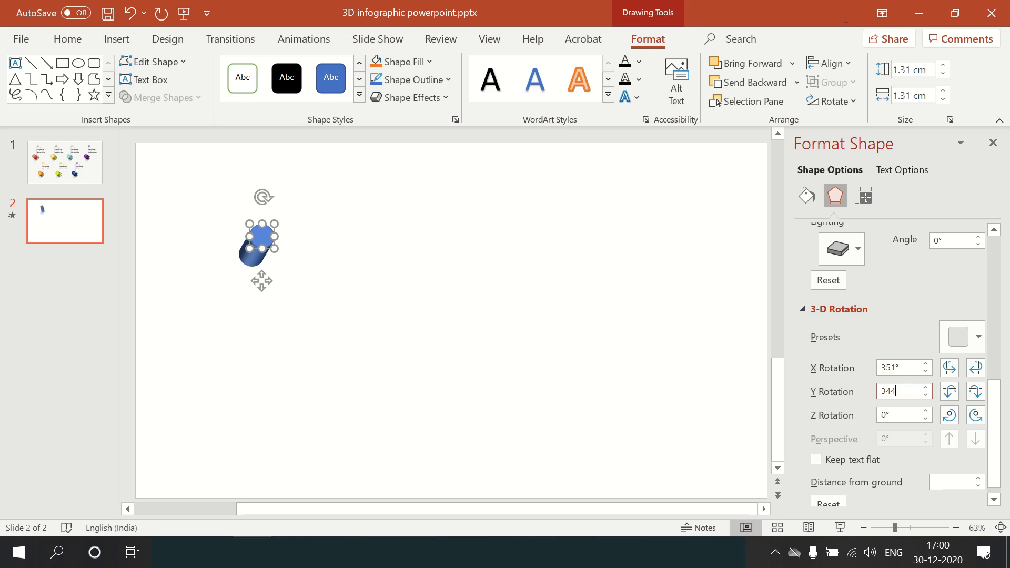
click(878, 413)
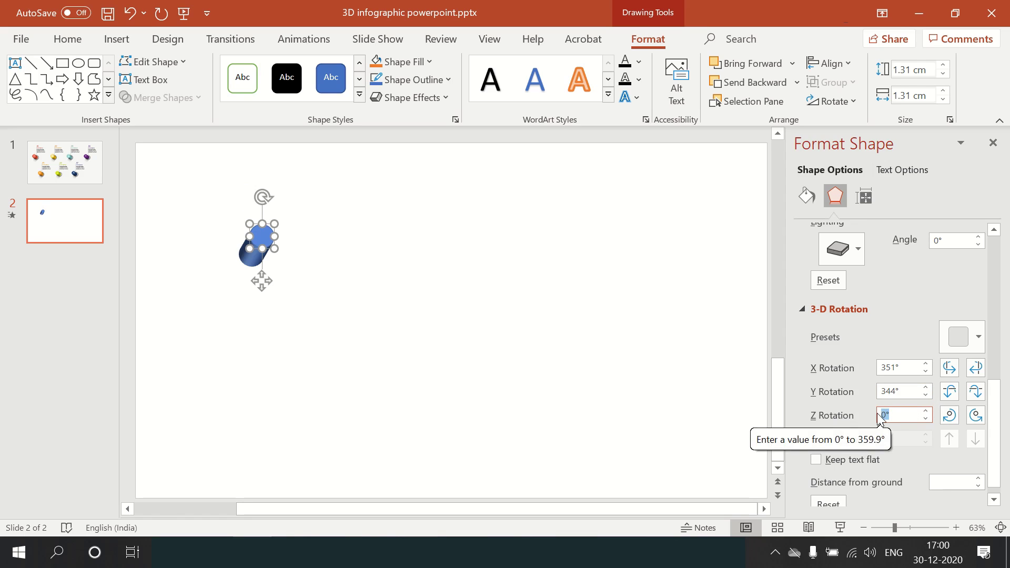
text(84)
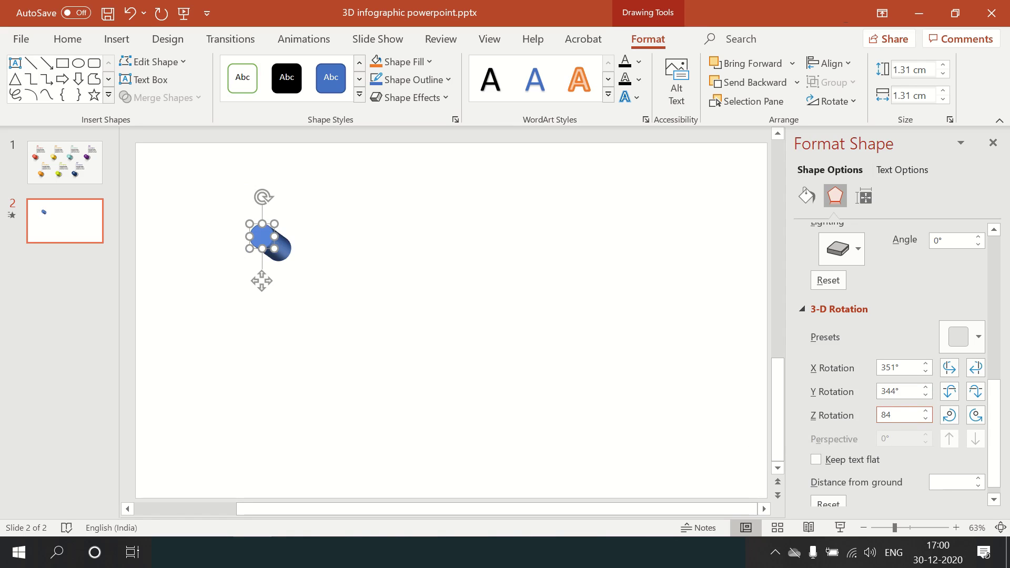
click(494, 285)
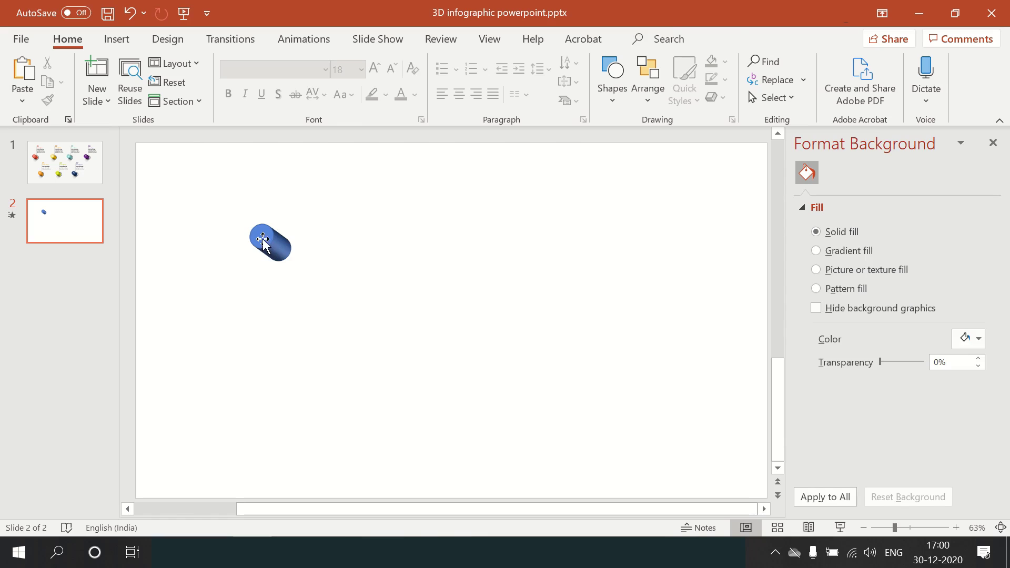
Fill the cylinder red-orange and remove its outline.
click(279, 245)
click(978, 380)
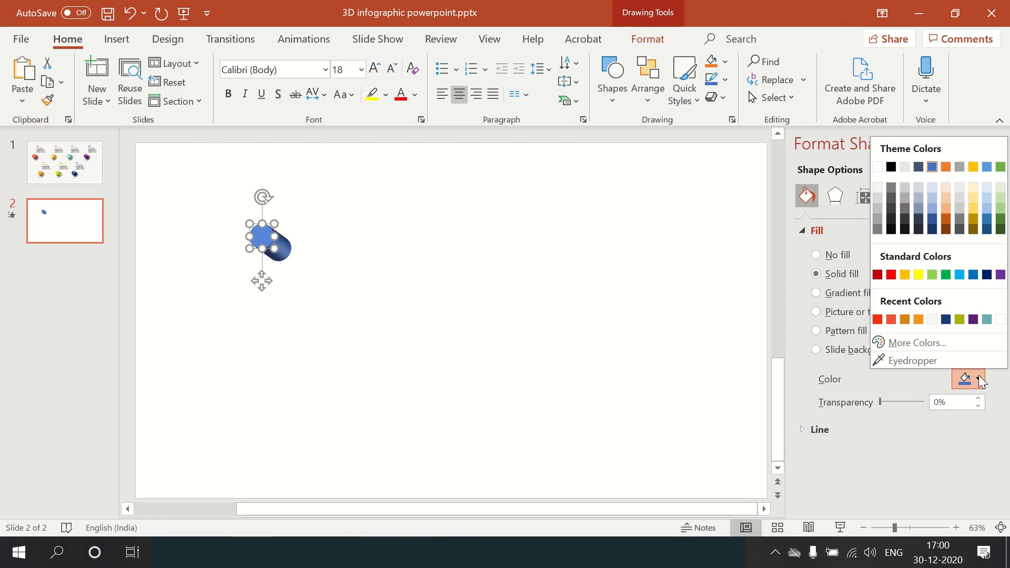
click(891, 319)
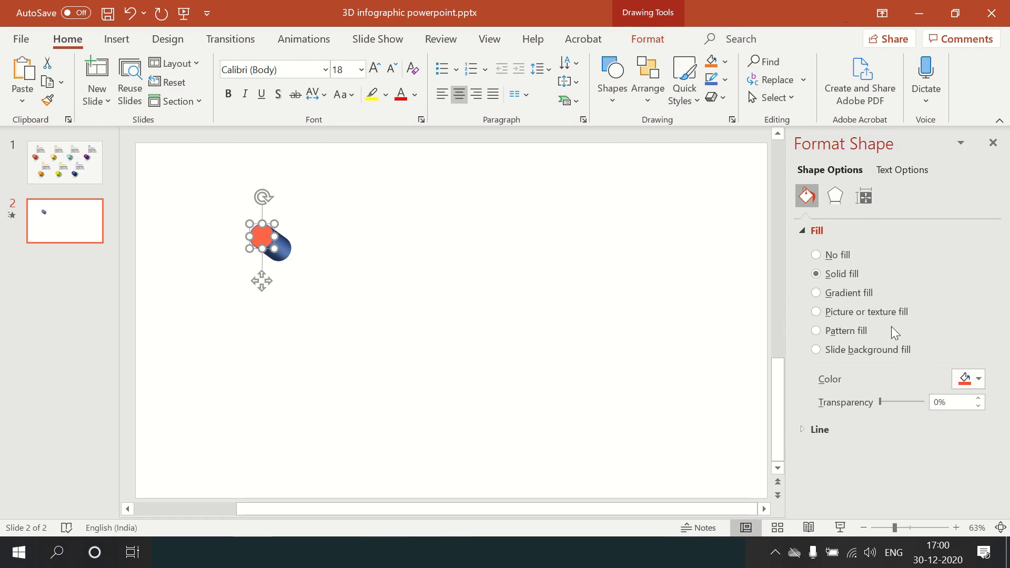
click(823, 434)
click(845, 455)
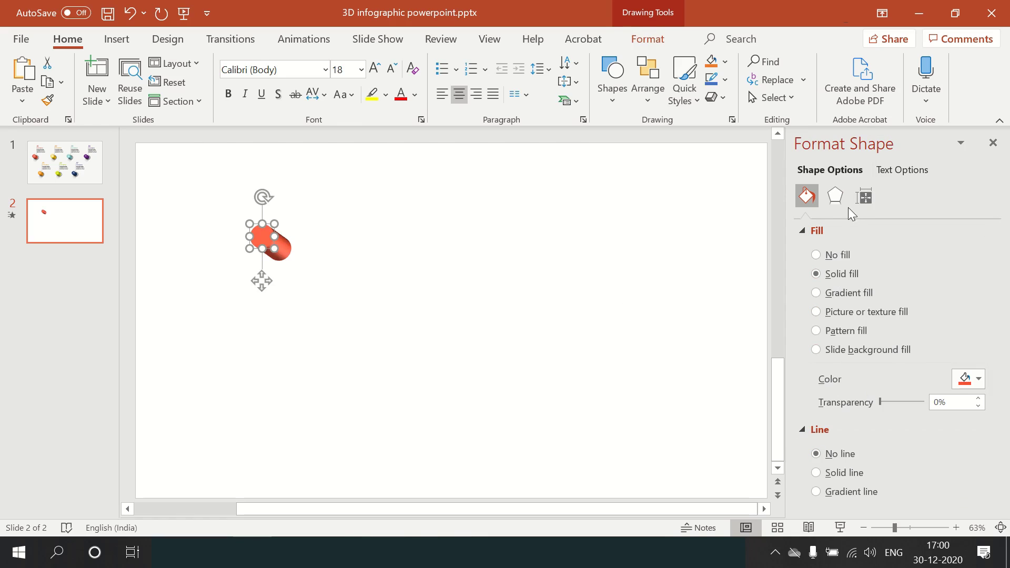
click(835, 197)
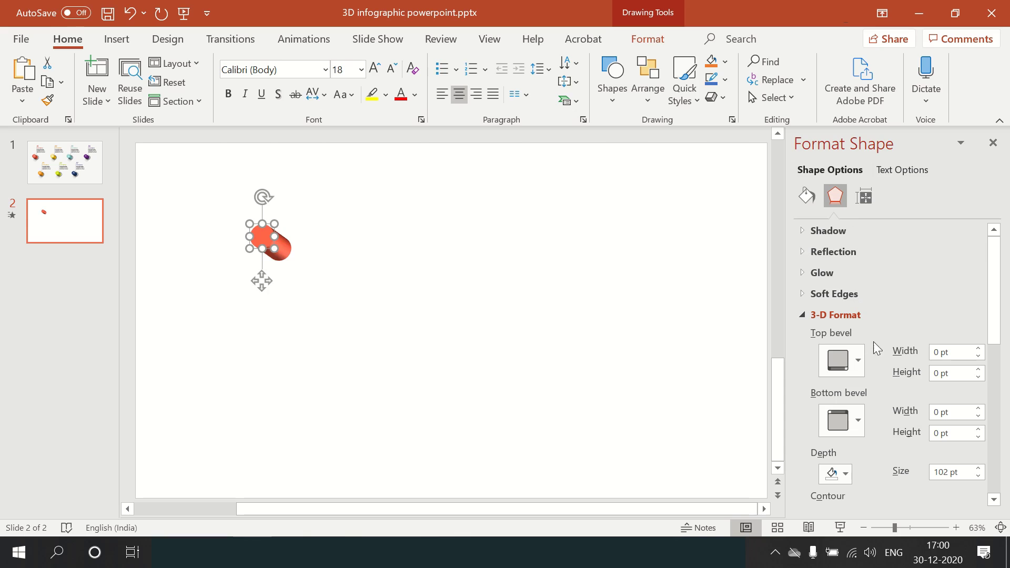
click(518, 261)
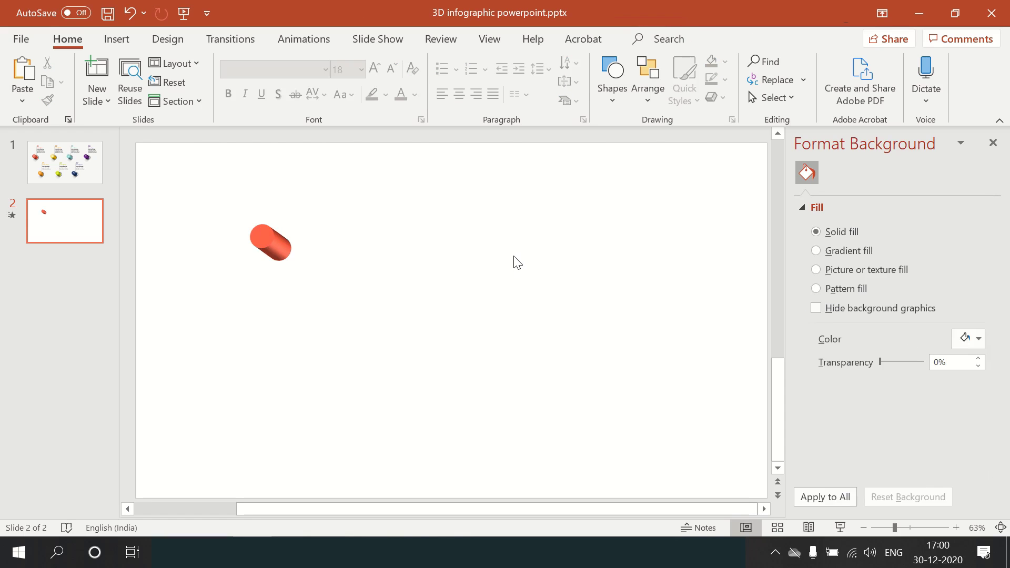
Try a red-orange 3-D contour colour on the cylinder, then undo it.
click(279, 252)
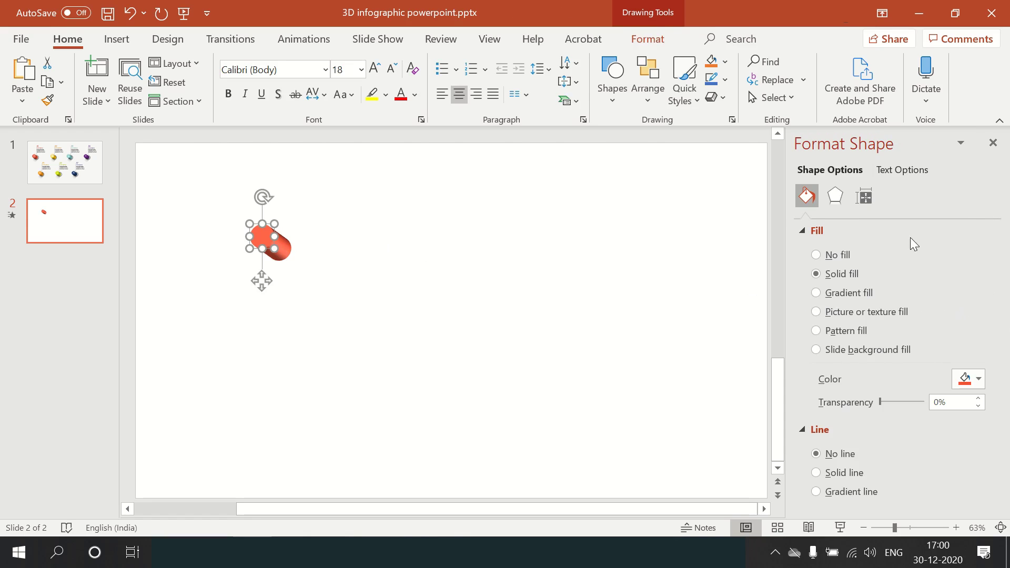
click(836, 197)
scroll(955, 359, down, 3)
scroll(955, 359, down, 5)
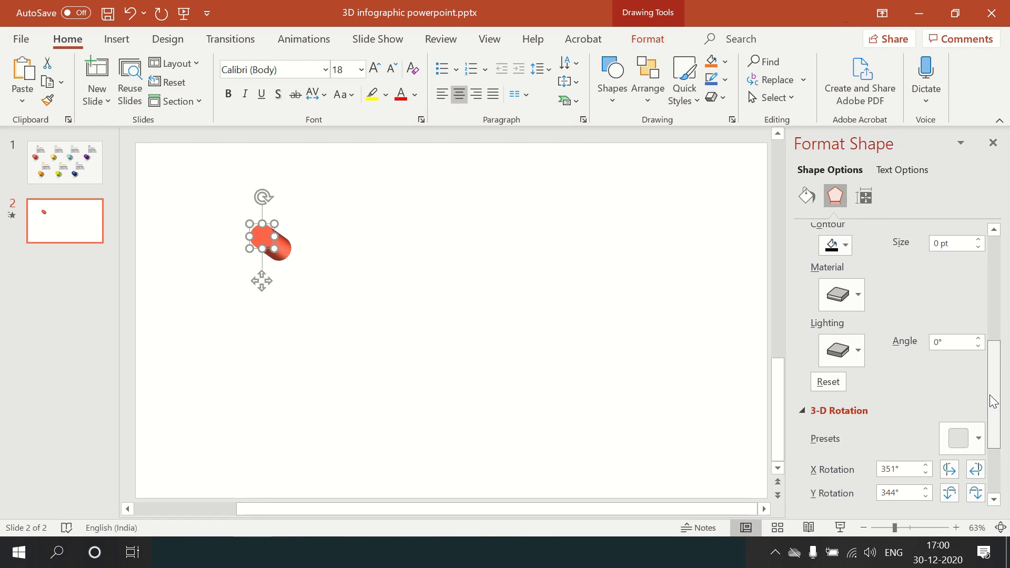
click(846, 244)
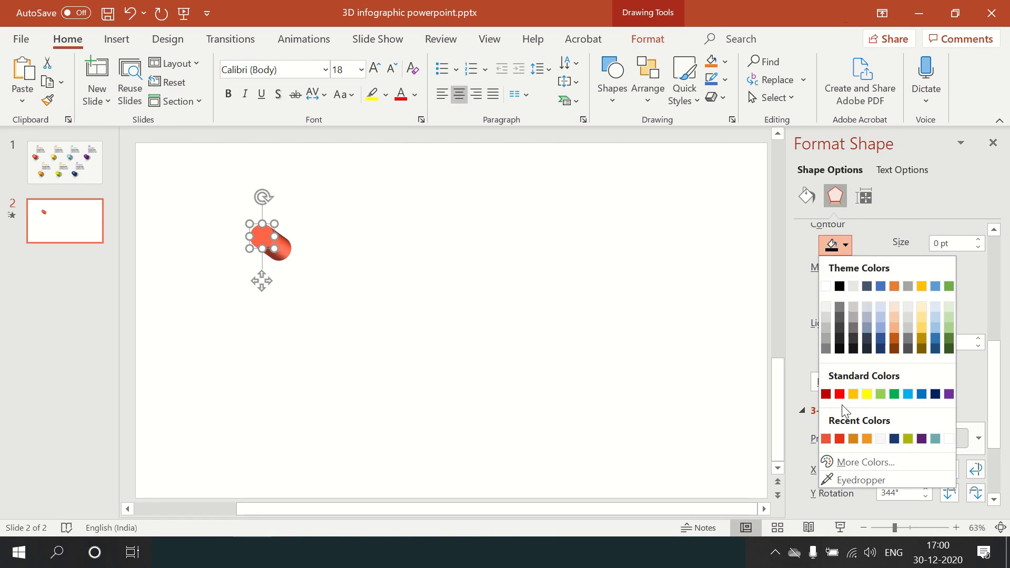
click(841, 439)
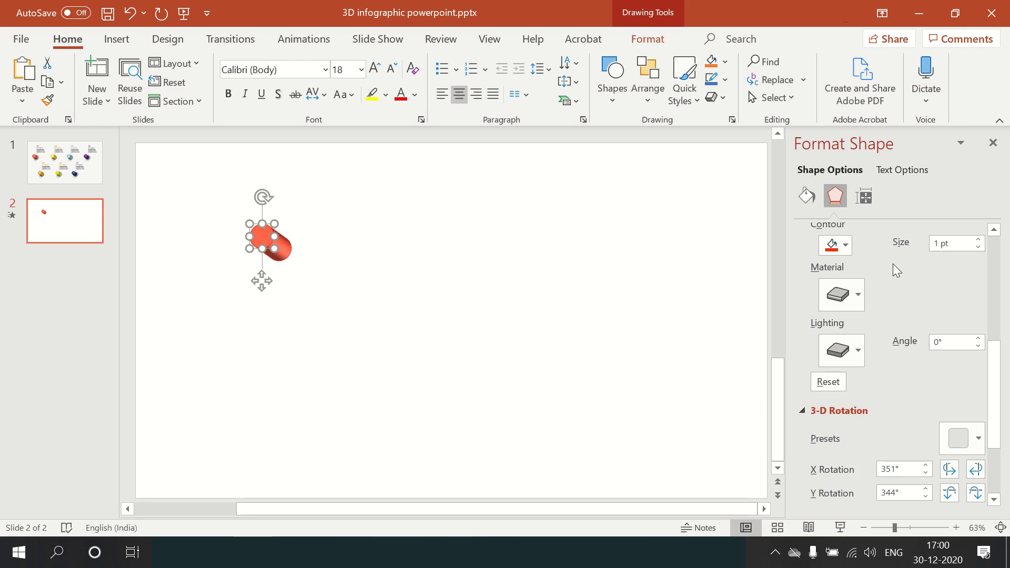
key(ctrl+z)
Set the cylinder's 3-D depth colour to red.
scroll(888, 284, up, 1)
scroll(875, 264, up, 1)
click(846, 278)
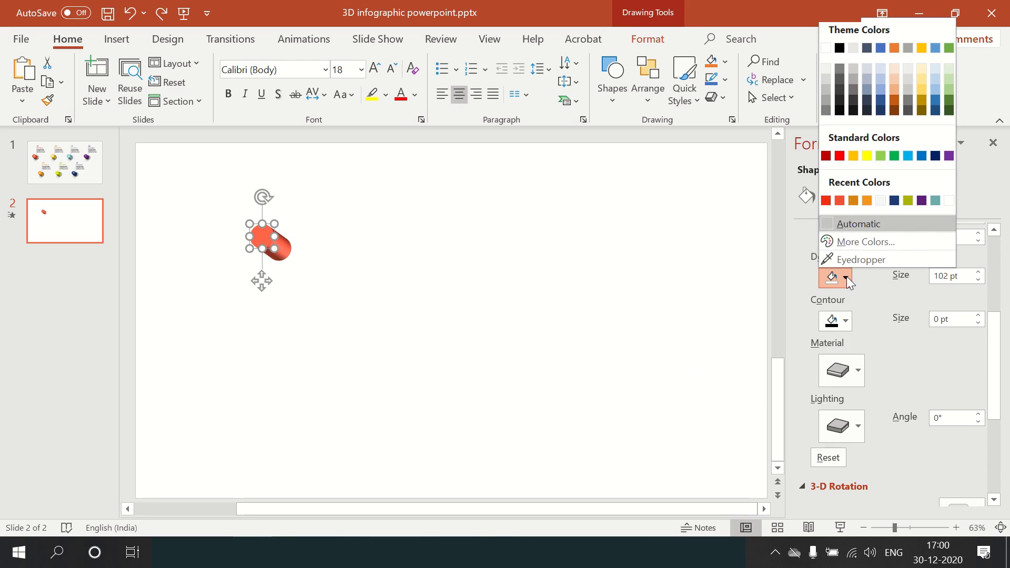
click(825, 200)
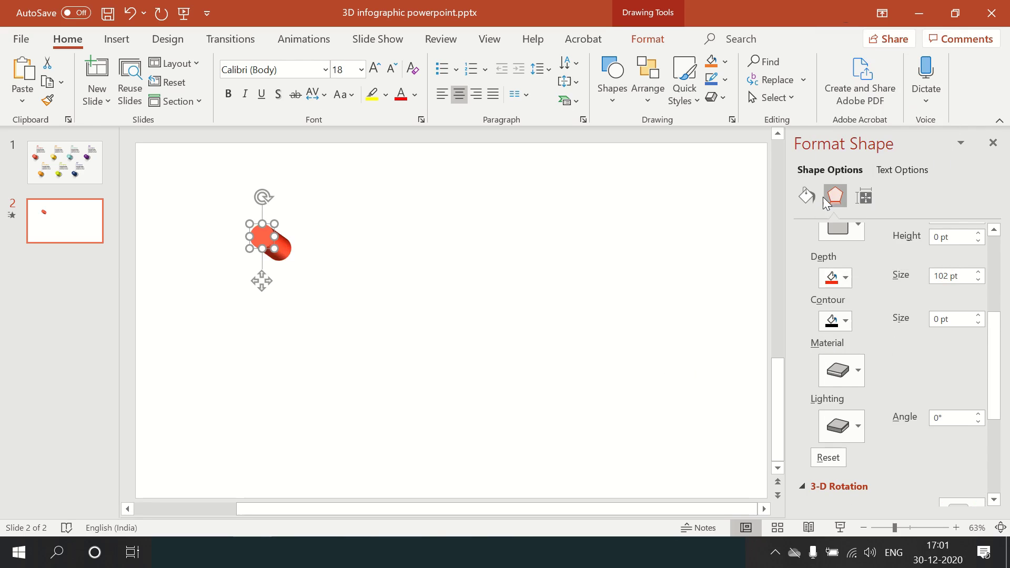
click(457, 248)
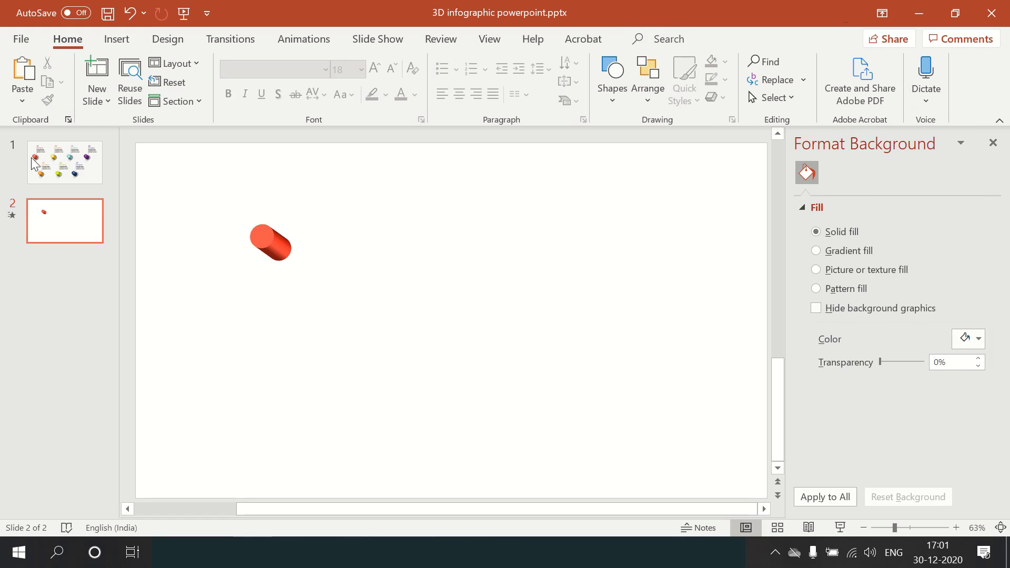
click(116, 39)
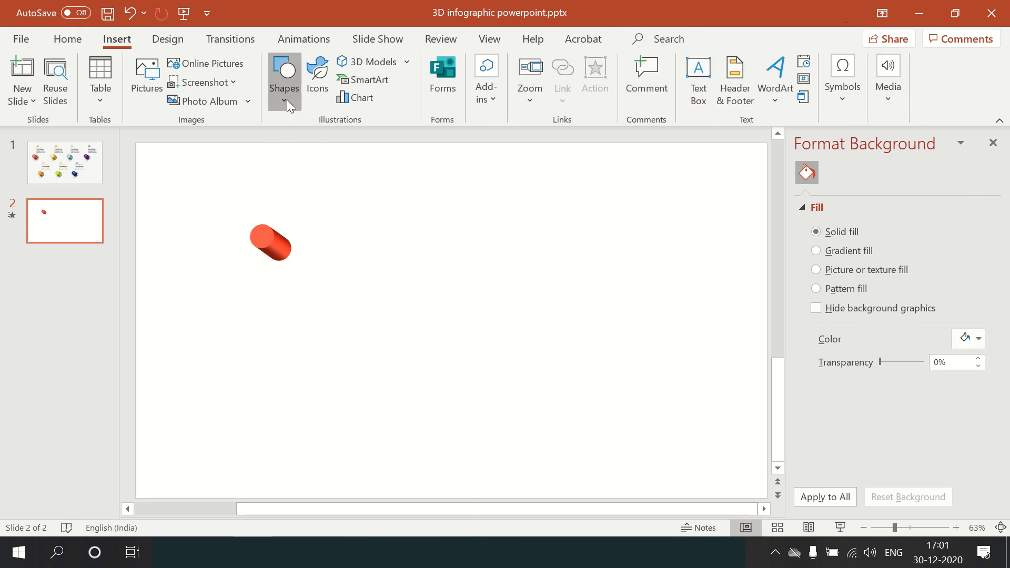
Draw a 1.61 cm circle over the cylinder's end and send it behind the cylinder.
click(284, 84)
click(337, 158)
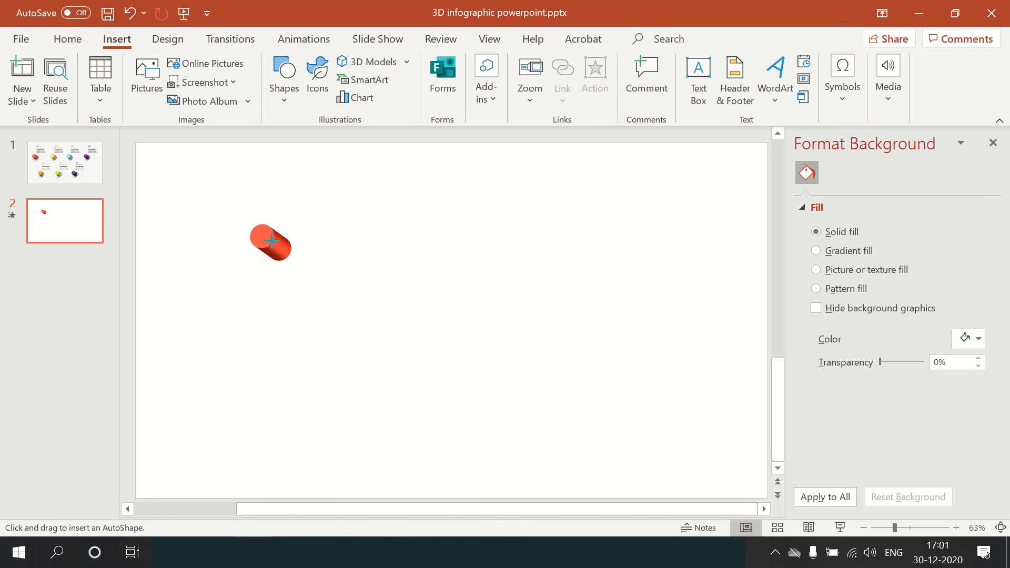
mouse_move(266, 236)
mouse_down()
mouse_move(304, 273)
mouse_move(284, 250)
mouse_up()
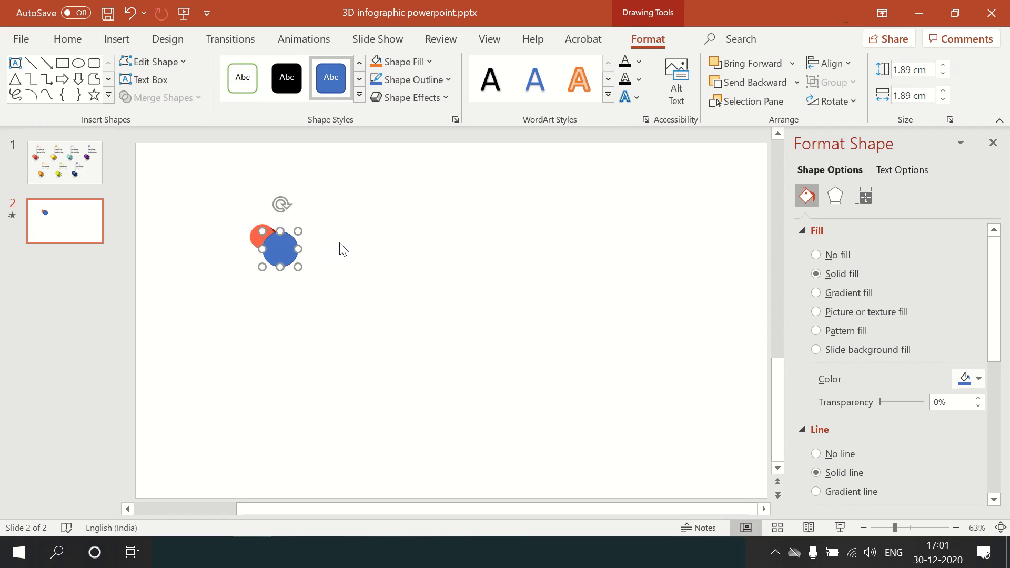
right_click(287, 244)
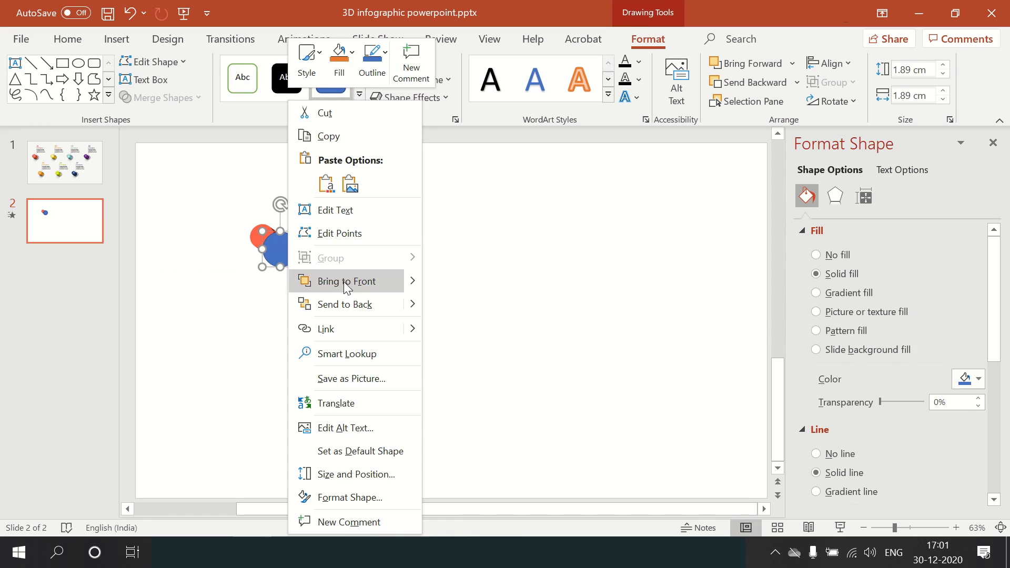
click(350, 302)
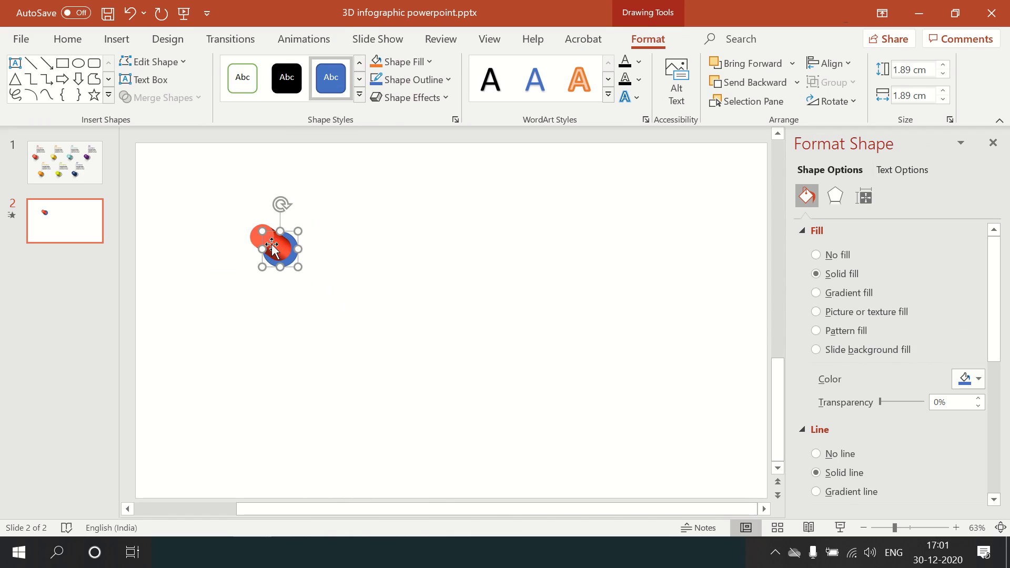
drag(261, 231, 267, 236)
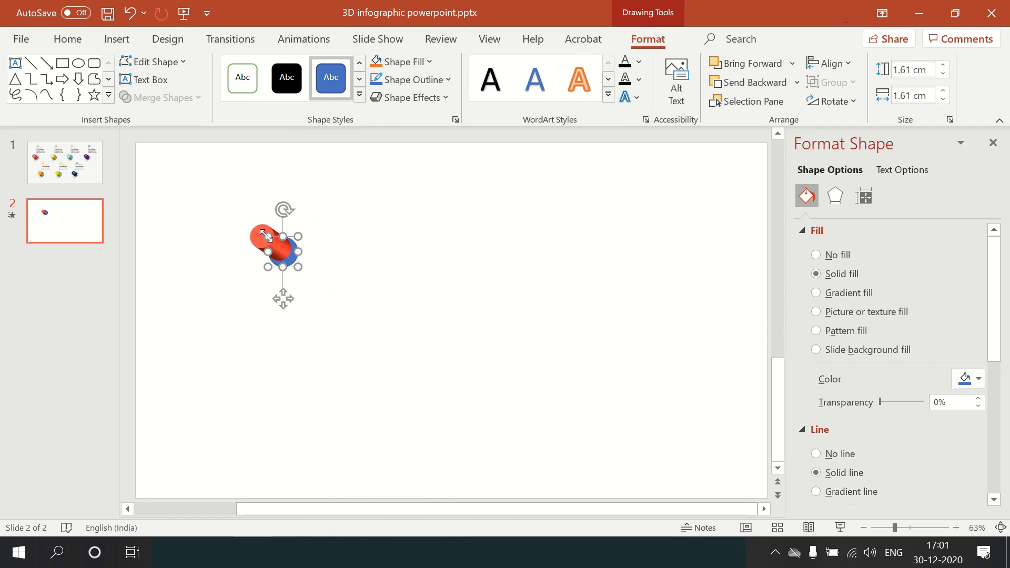
key(ctrl+z)
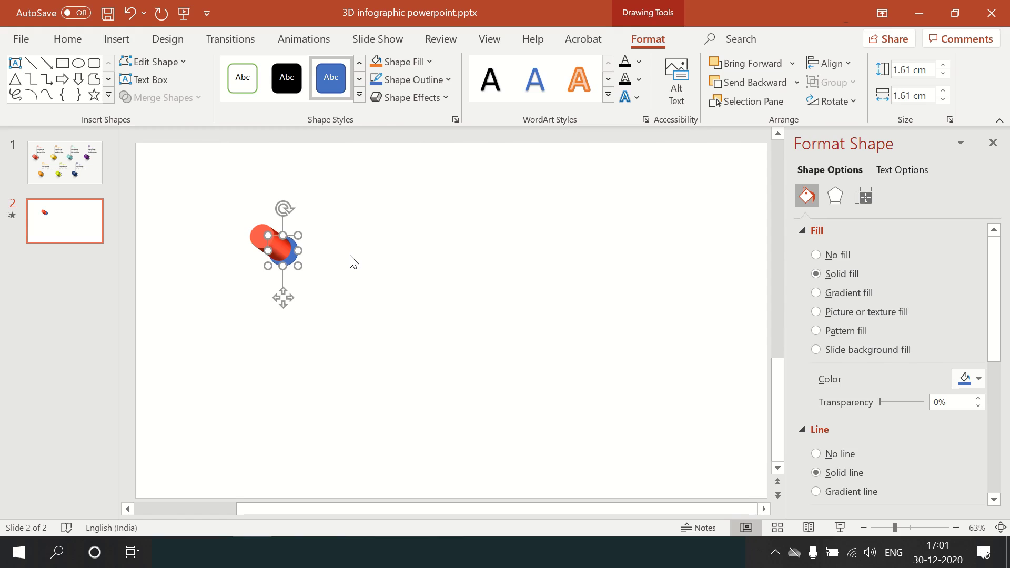
Nudge the circle onto the cylinder's end and make it an unfilled ring with grey outline.
key(Left)
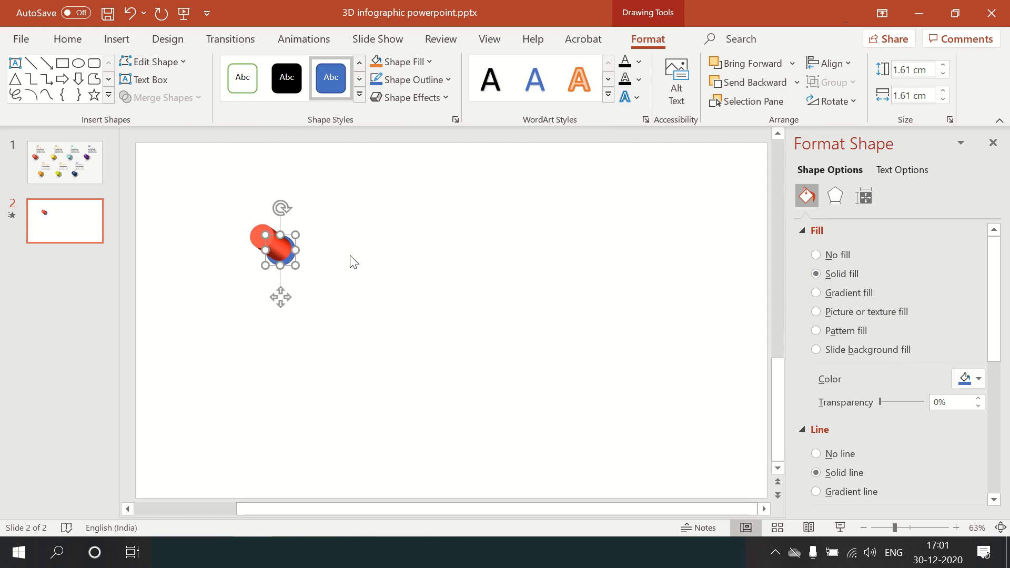
key(Up)
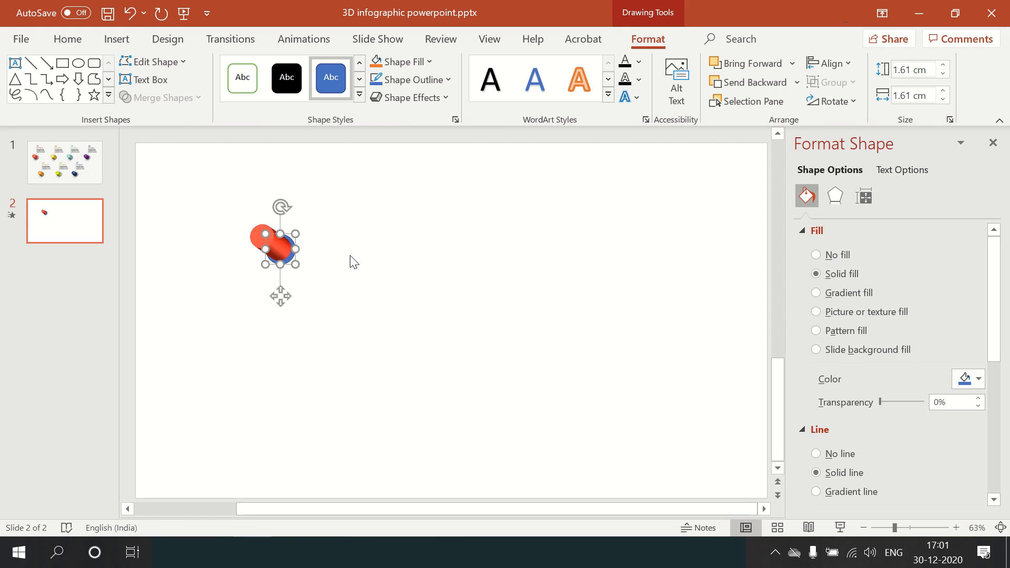
click(344, 261)
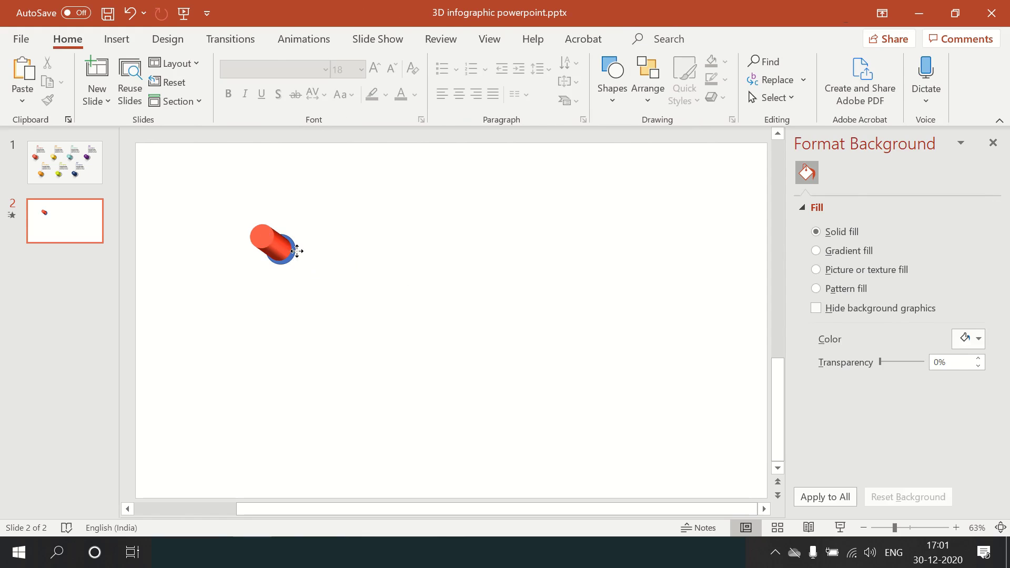
click(297, 251)
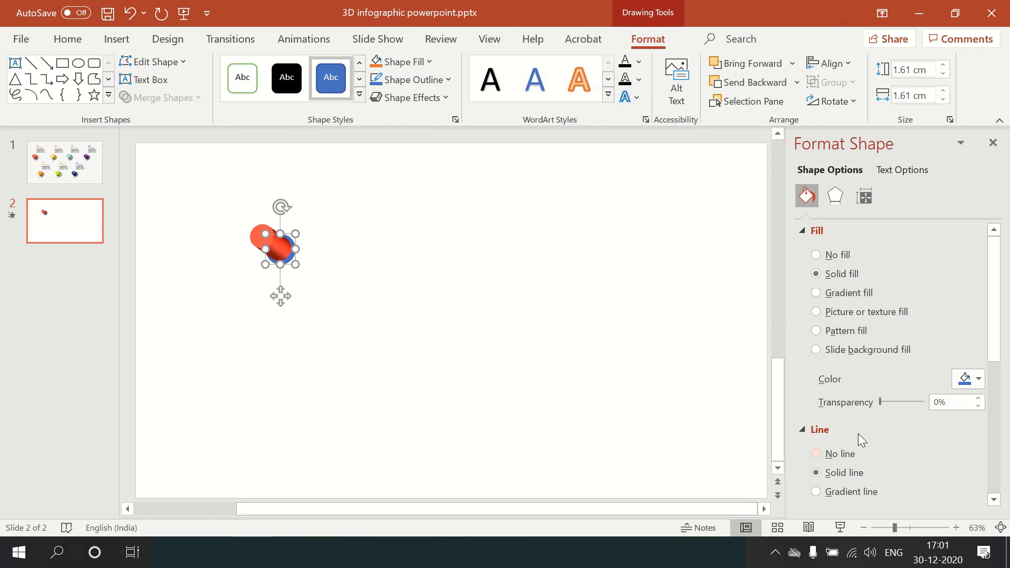
click(847, 254)
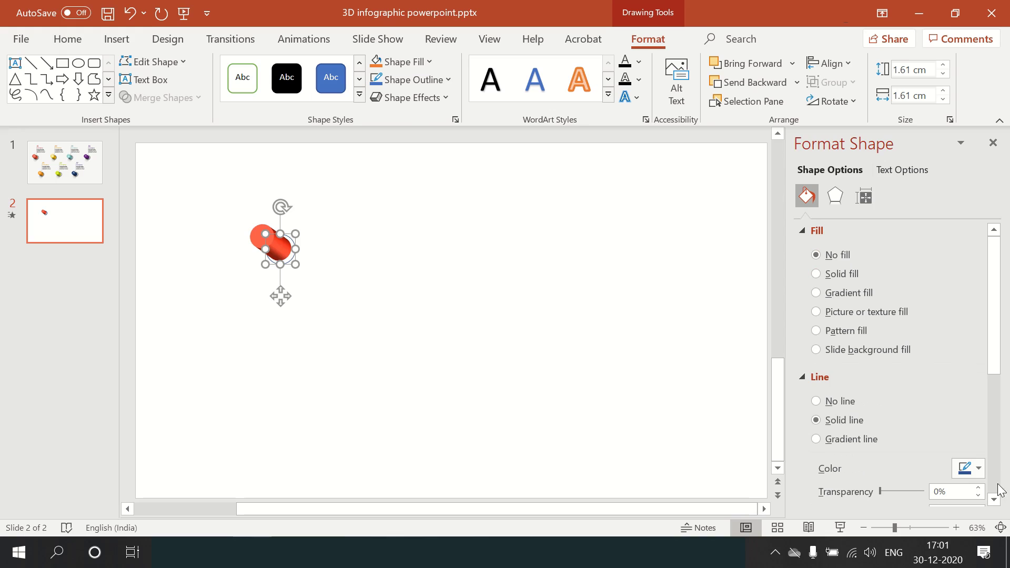
click(975, 468)
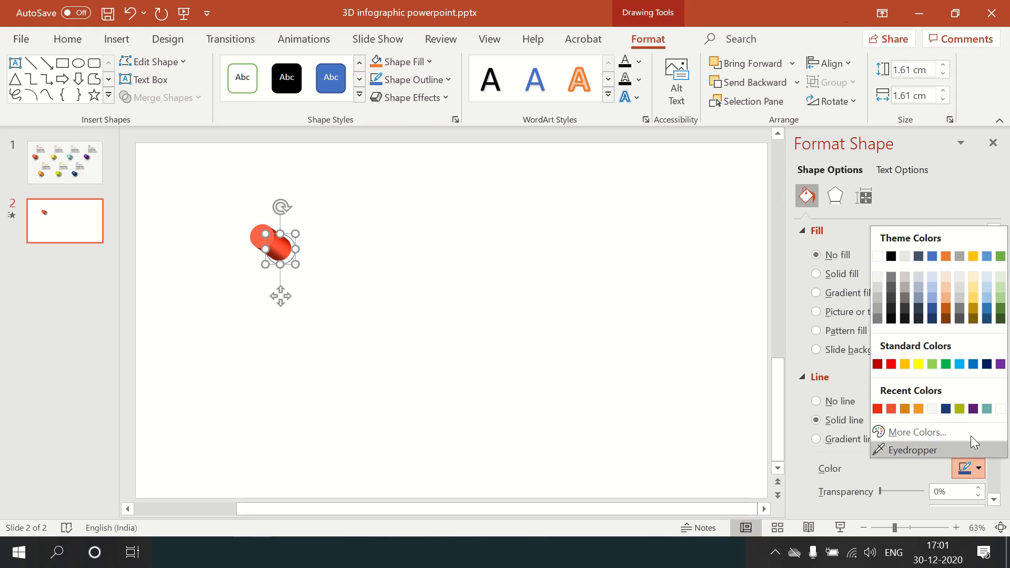
click(878, 318)
click(426, 261)
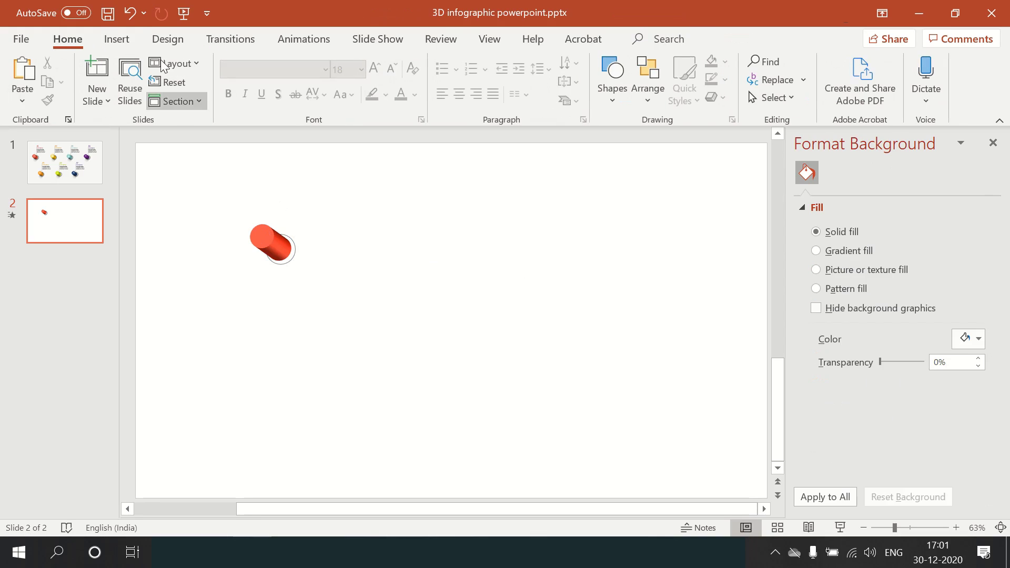
click(118, 39)
Draw a 2.7 × 1.61 cm ellipse, tuck it under the cylinder's end, and send it to back.
click(284, 84)
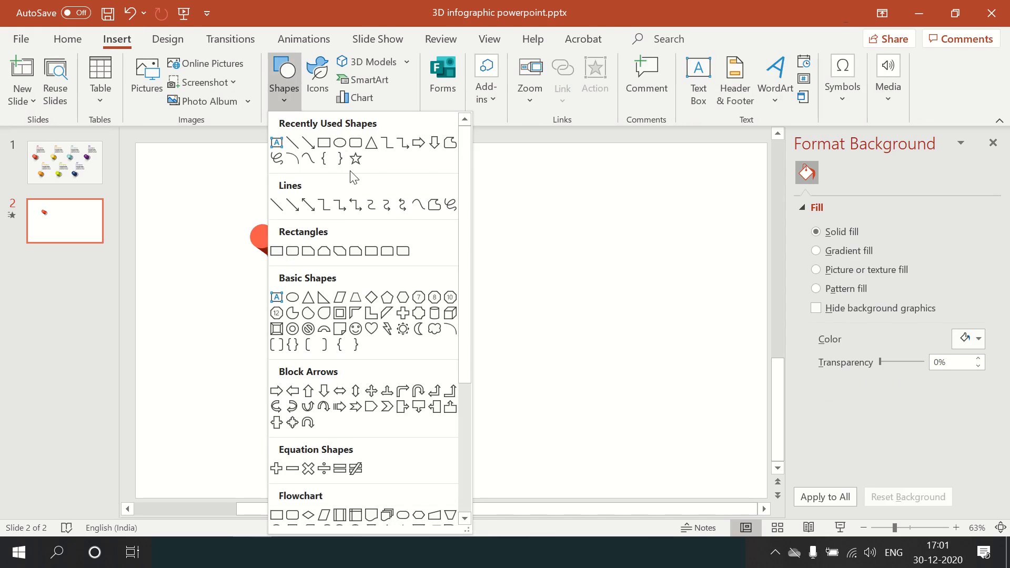
click(340, 141)
drag(314, 245, 334, 302)
mouse_move(332, 247)
mouse_down()
mouse_move(287, 235)
mouse_move(300, 224)
mouse_up()
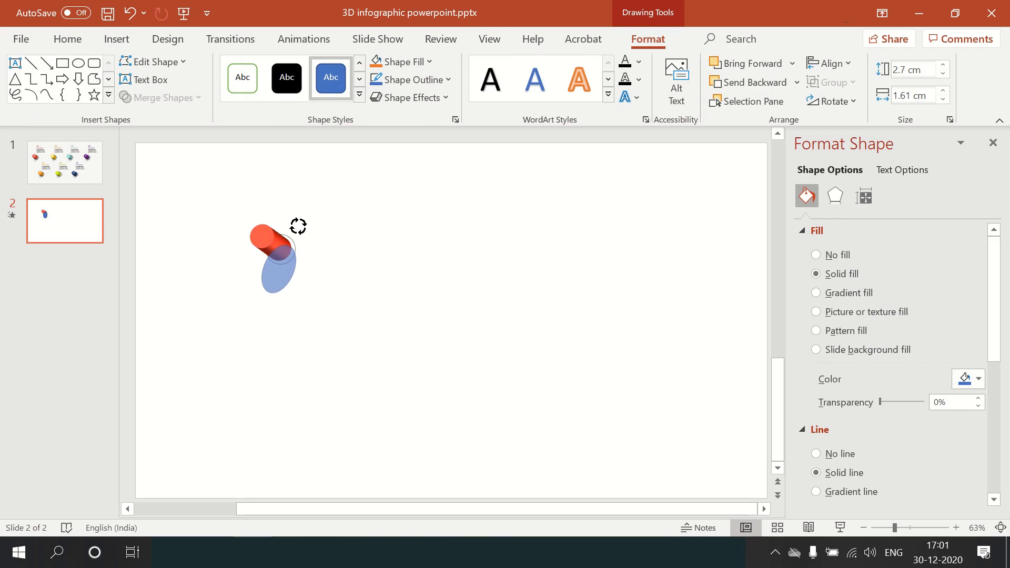
drag(287, 274, 276, 262)
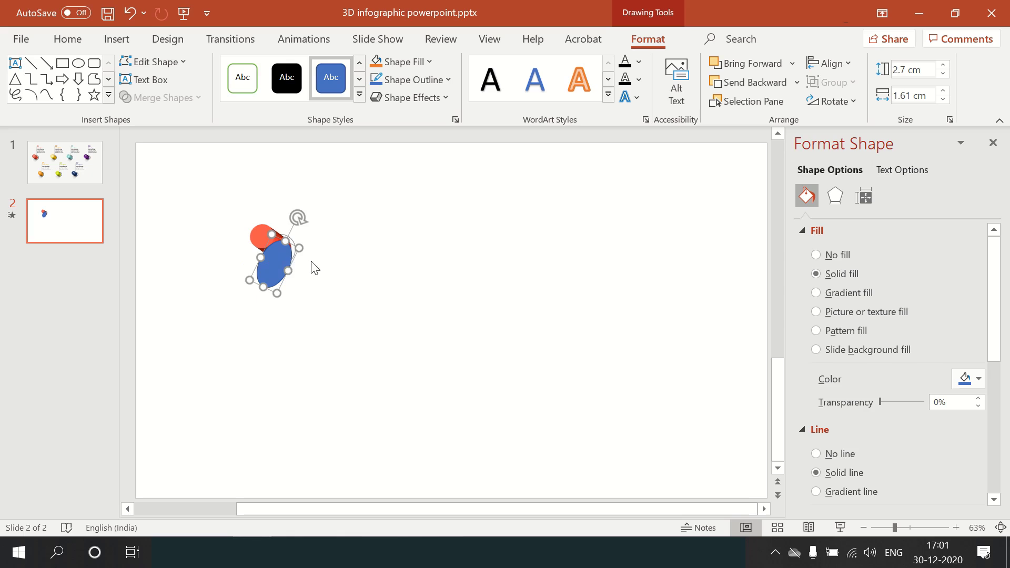
right_click(281, 262)
click(339, 308)
click(339, 308)
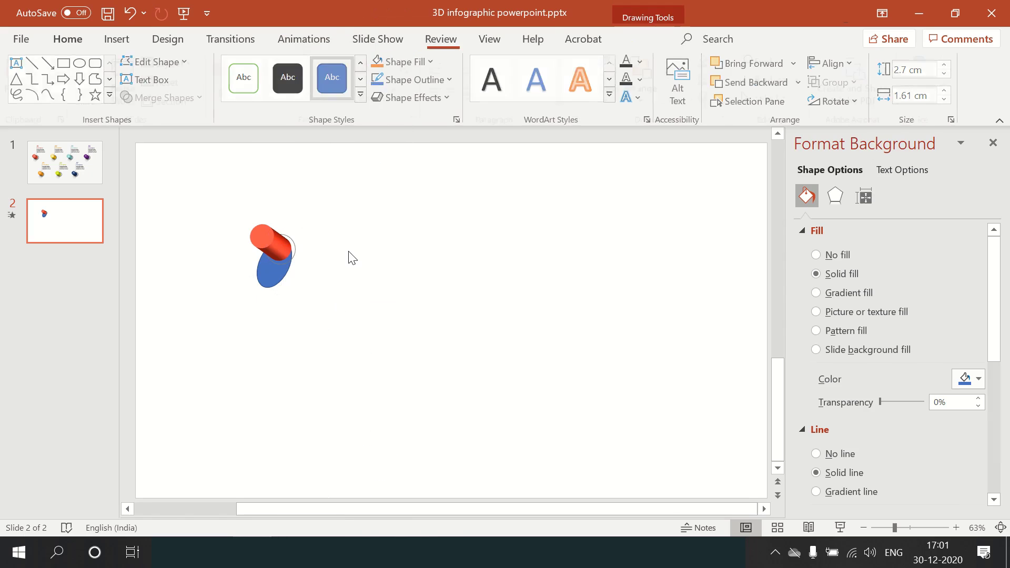
Remove the ellipse's outline and give it a two-stop gradient fill.
click(293, 247)
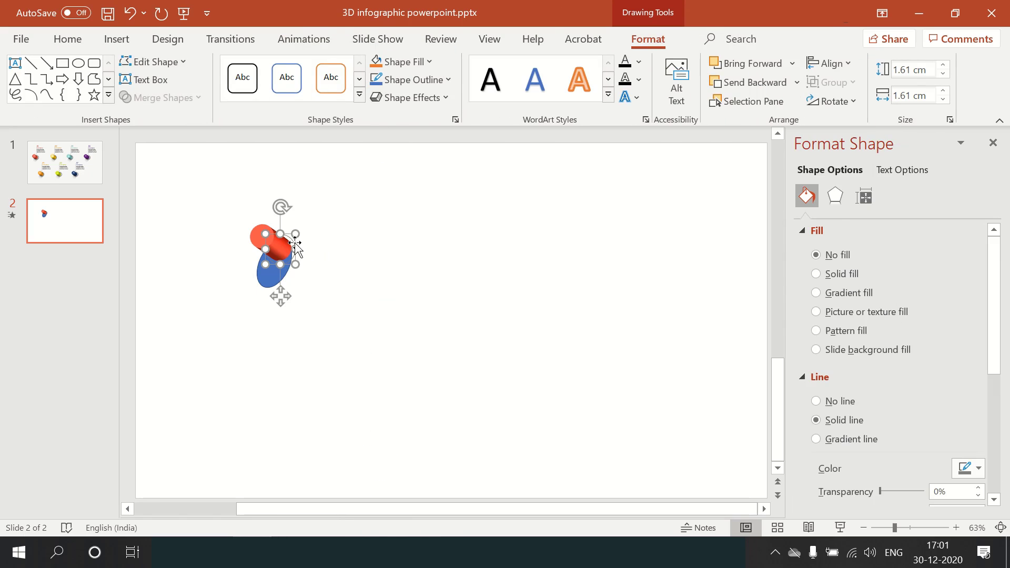
click(269, 279)
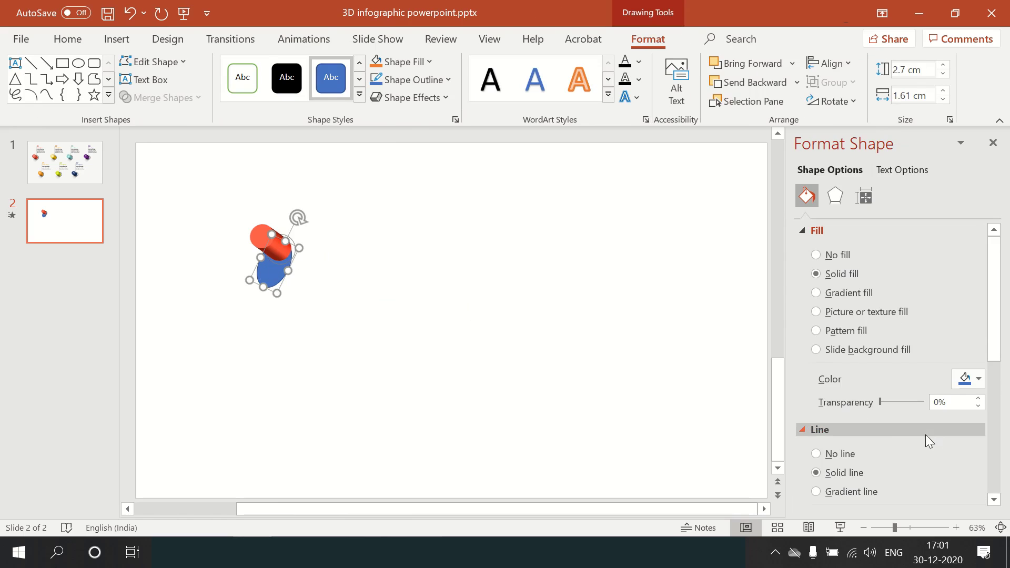
click(849, 453)
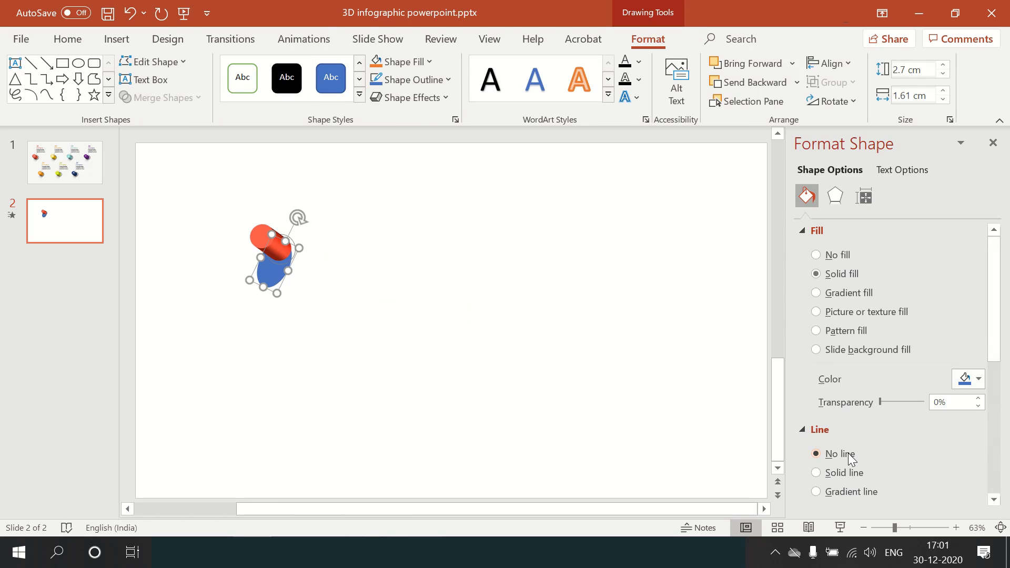
click(867, 296)
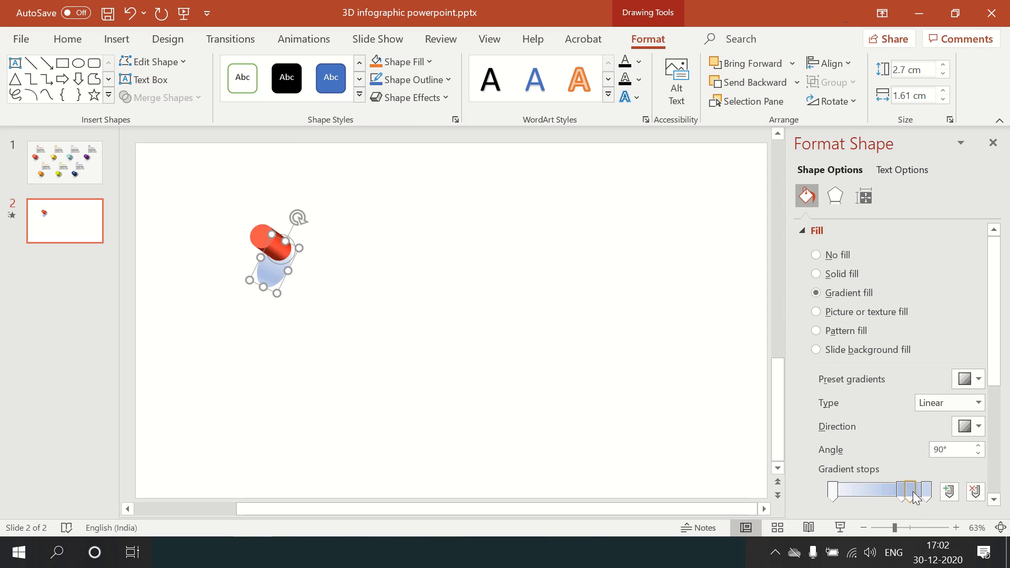
drag(913, 491, 961, 361)
drag(999, 332, 999, 411)
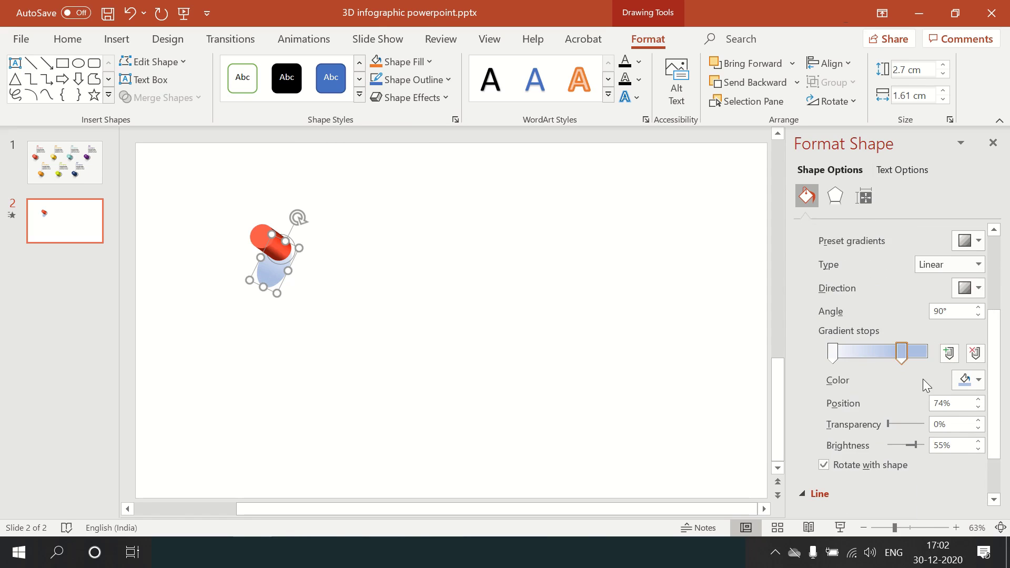
mouse_move(901, 352)
mouse_down()
mouse_move(864, 352)
mouse_move(926, 353)
mouse_up()
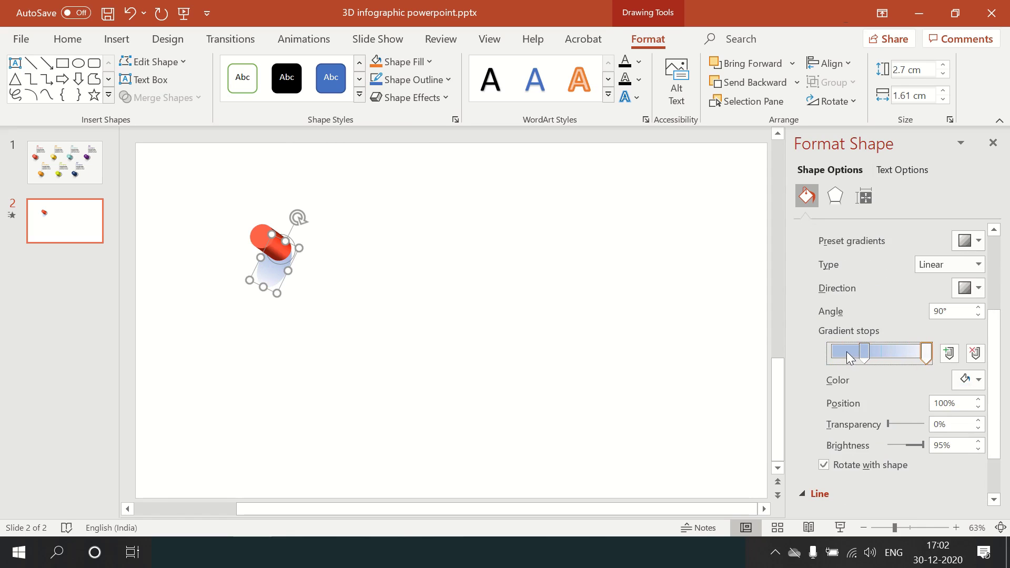
drag(864, 351, 832, 351)
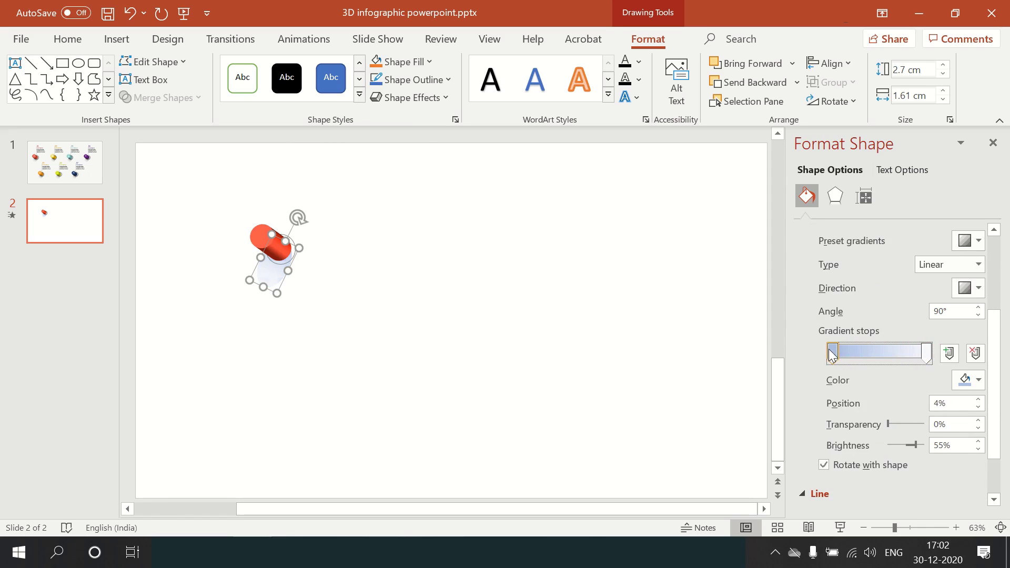
Make both gradient stops dark grey with the end stop at 100% transparency.
click(978, 379)
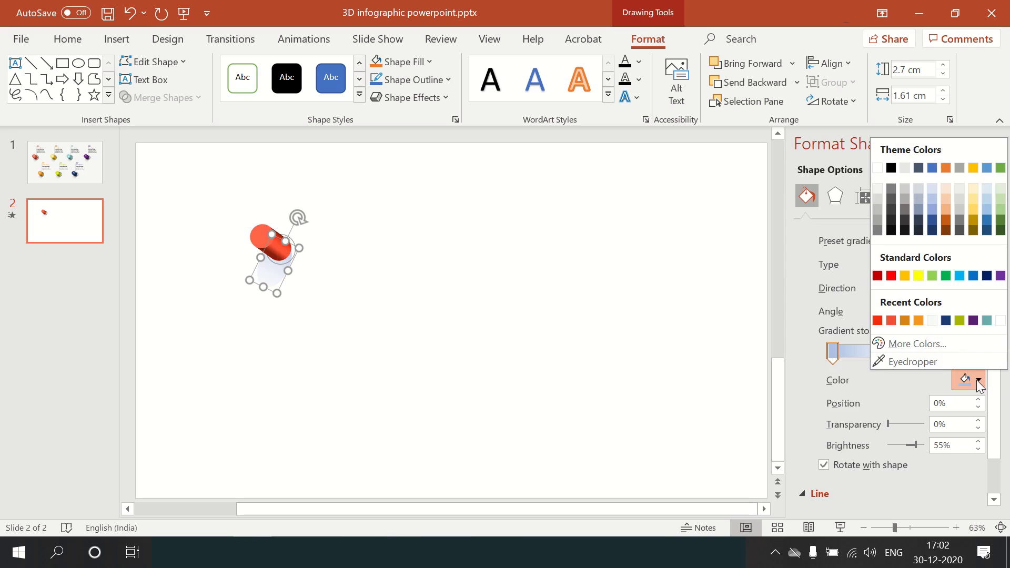
click(891, 187)
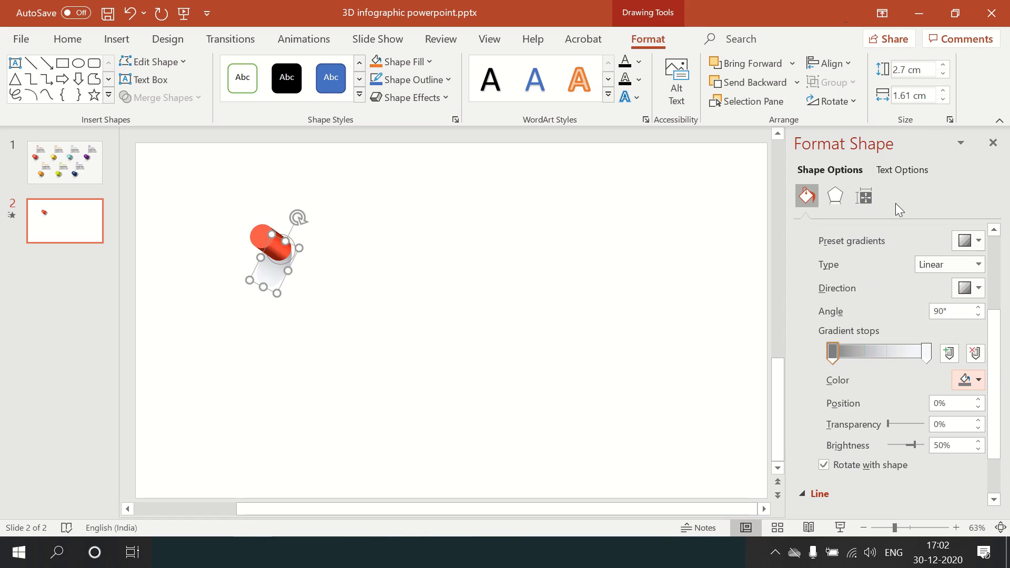
click(927, 352)
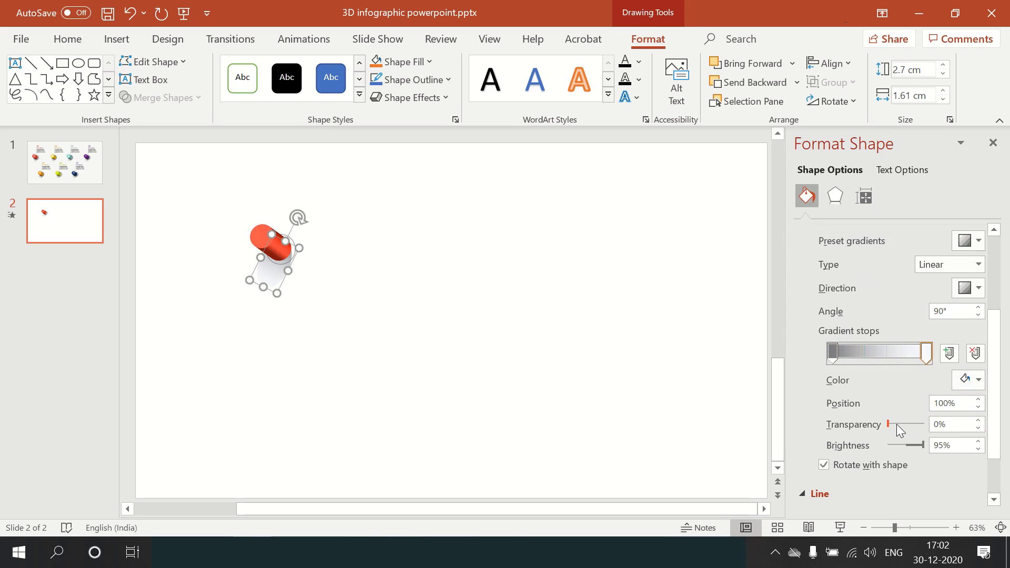
click(979, 380)
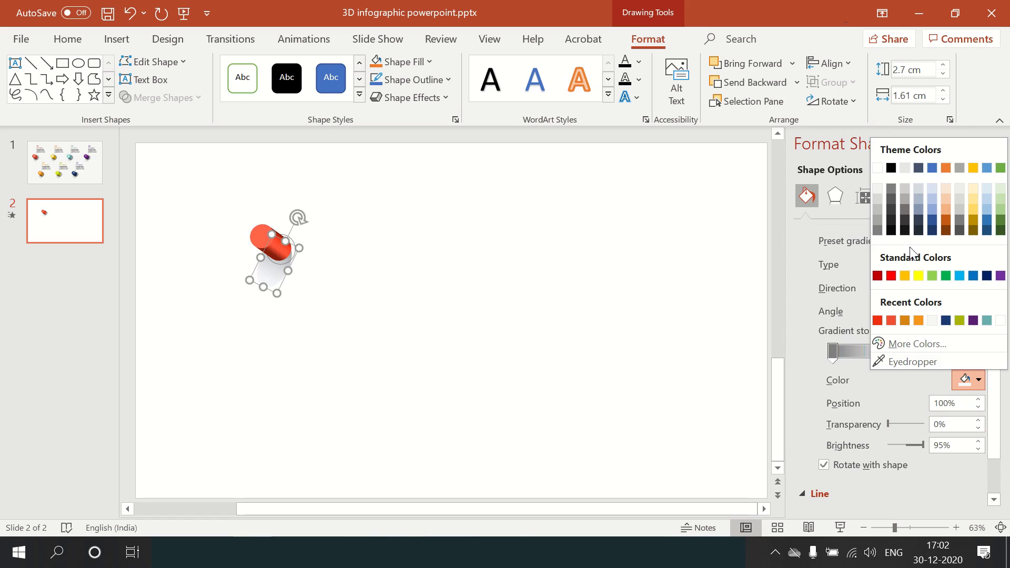
click(892, 189)
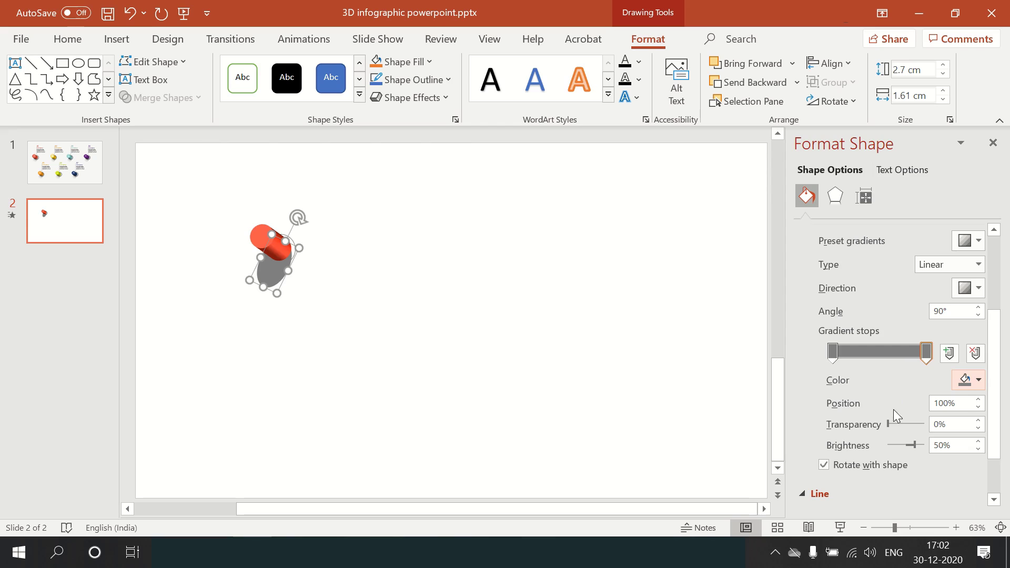
drag(888, 425, 924, 425)
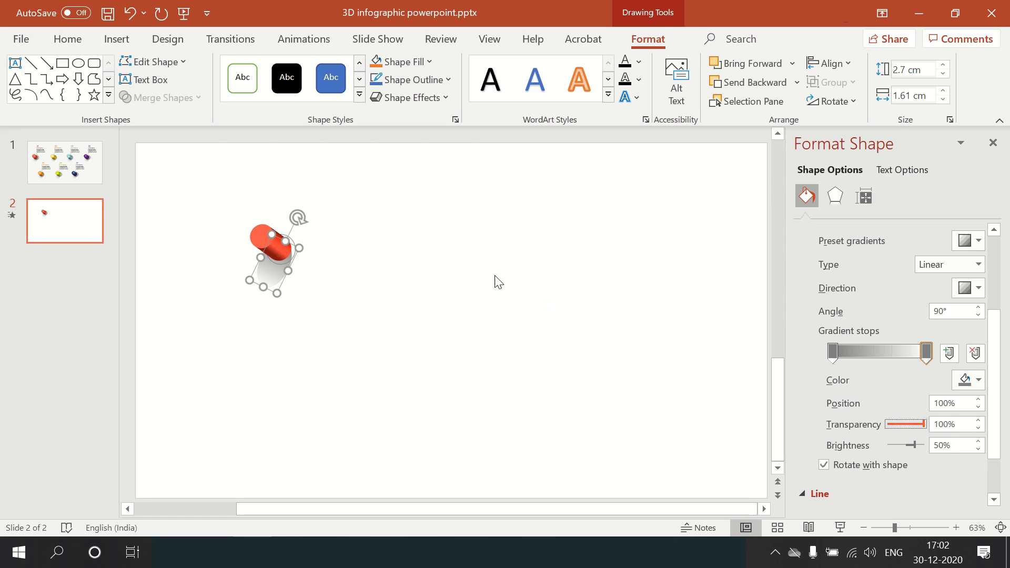
click(496, 279)
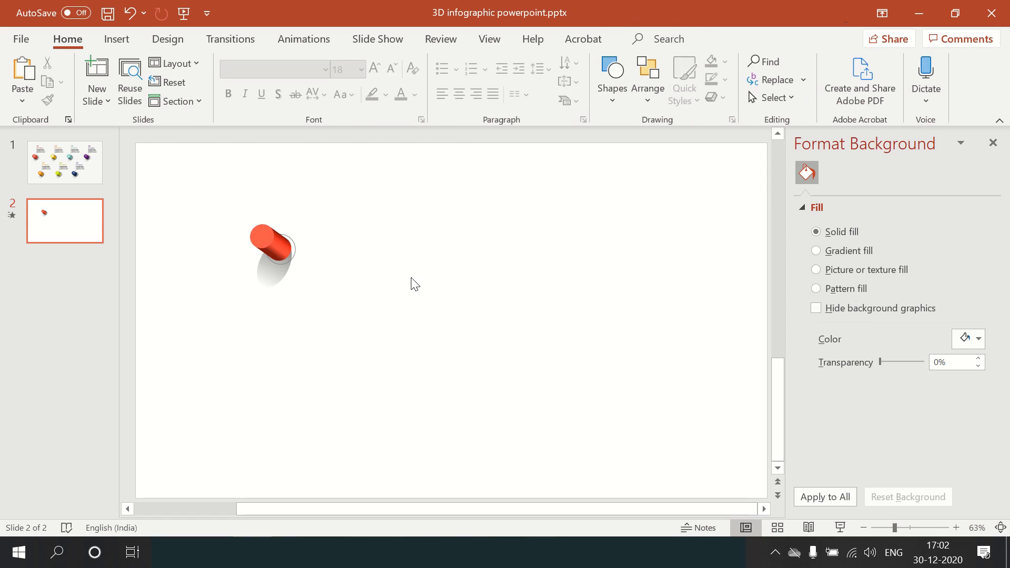
Save the presentation as '3D infographic powerpoint.pptx'.
click(297, 252)
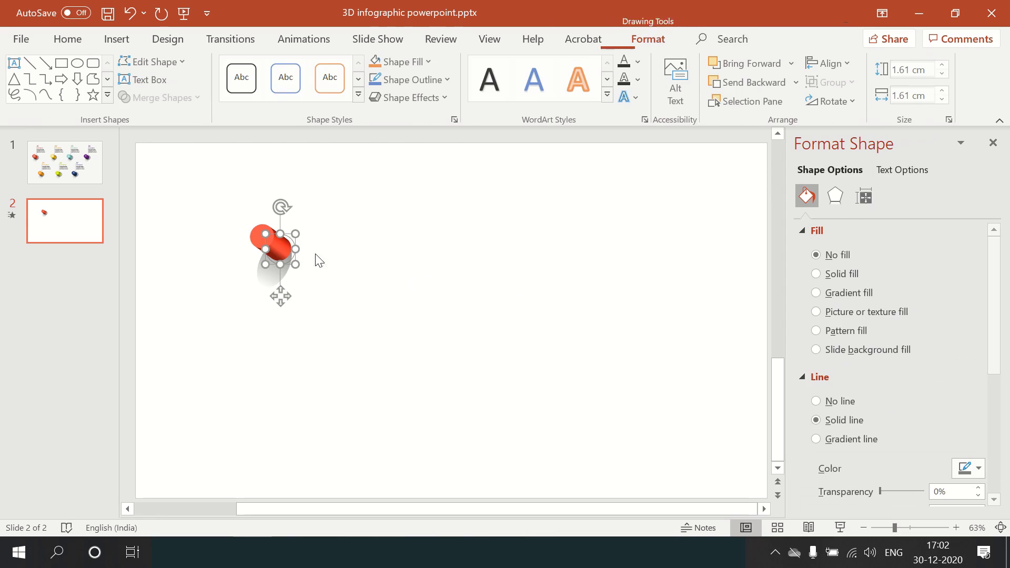
click(426, 286)
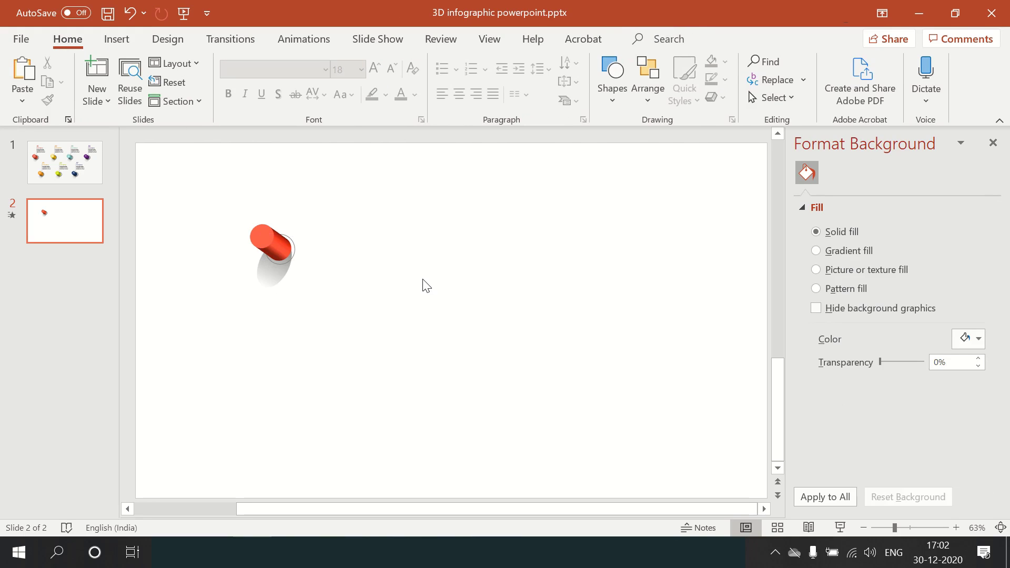
key(ctrl+s)
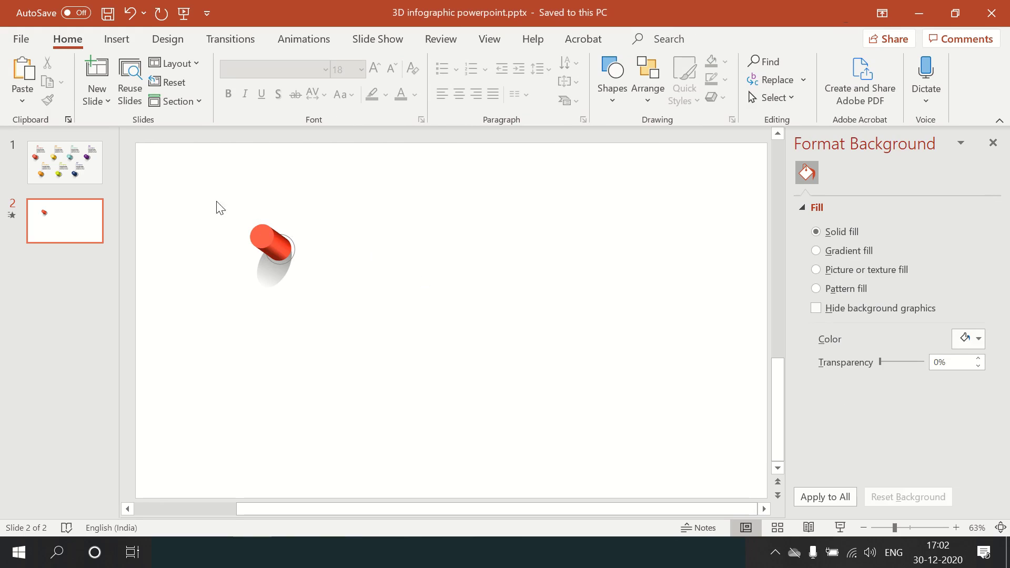
Group the cylinder, ring and shadow into one object and save again.
drag(249, 216, 331, 317)
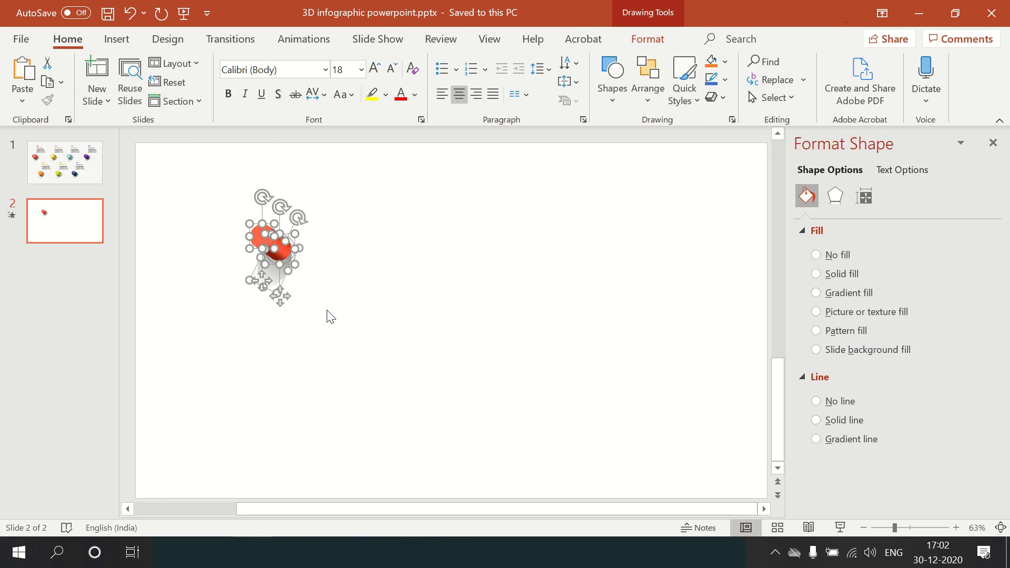
key(ctrl+g)
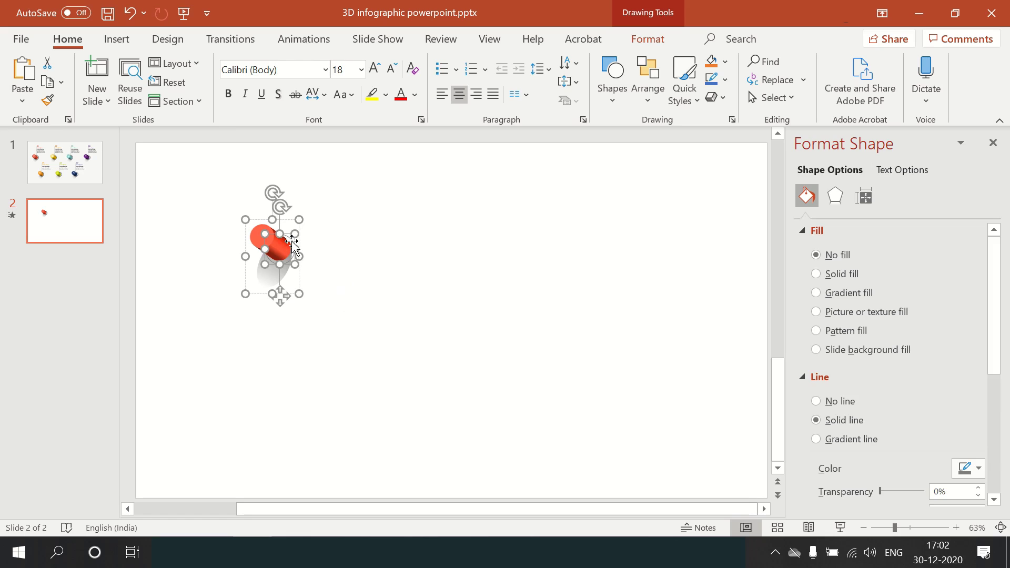
key(ctrl+z)
click(344, 248)
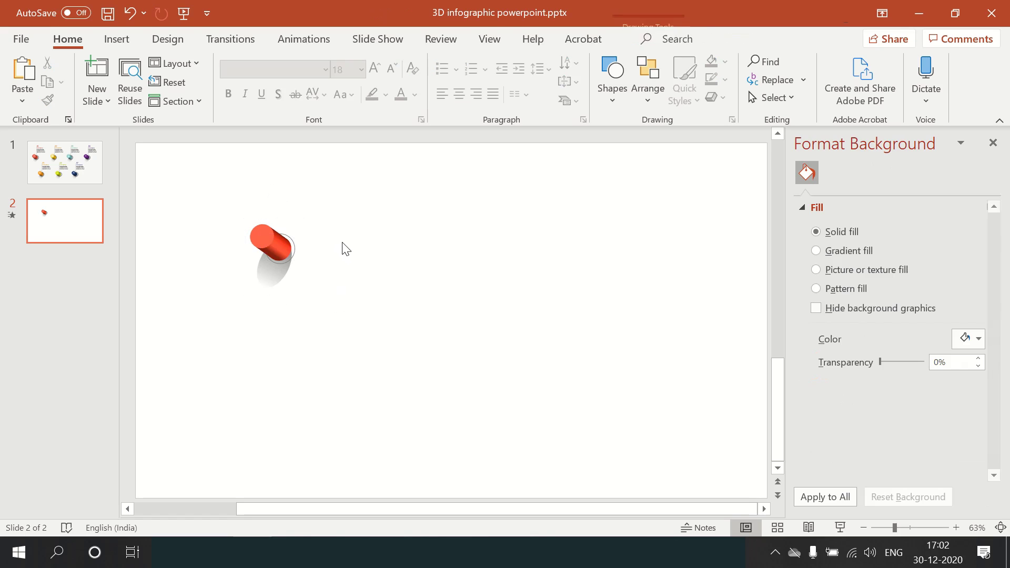
key(ctrl+s)
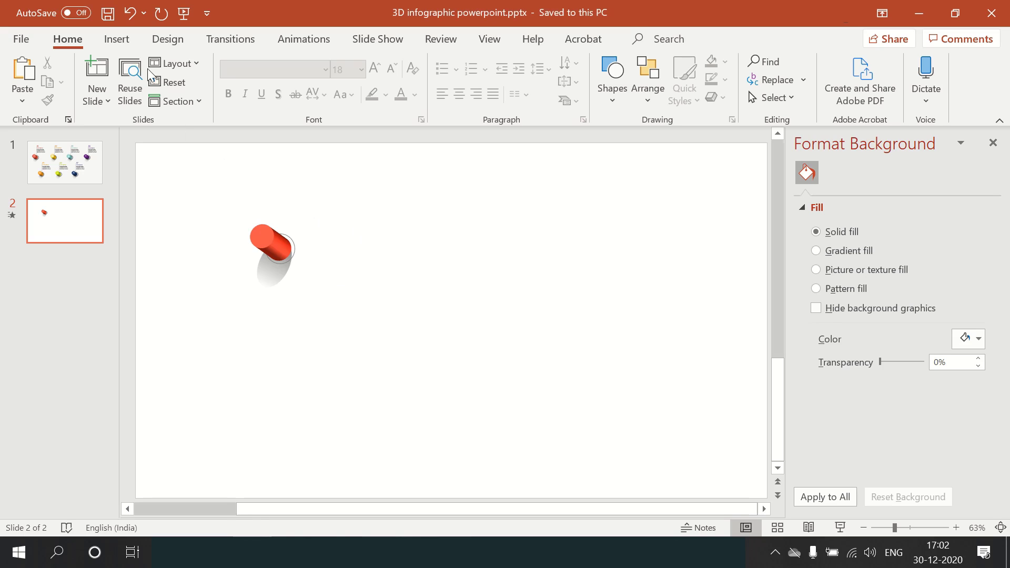
click(128, 42)
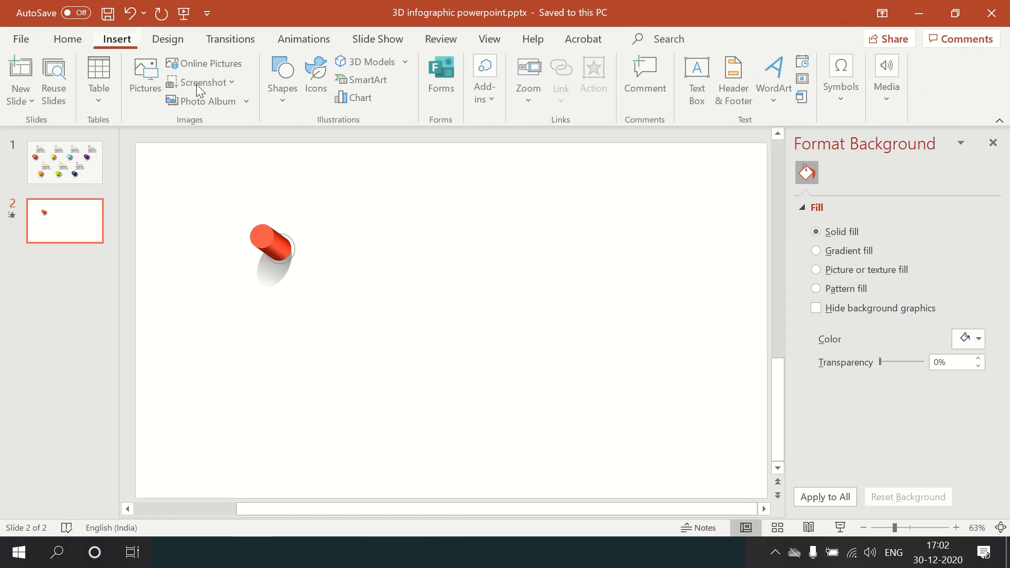
Draw a rectangle covering the whole slide and send it behind the cylinder.
click(284, 98)
click(323, 142)
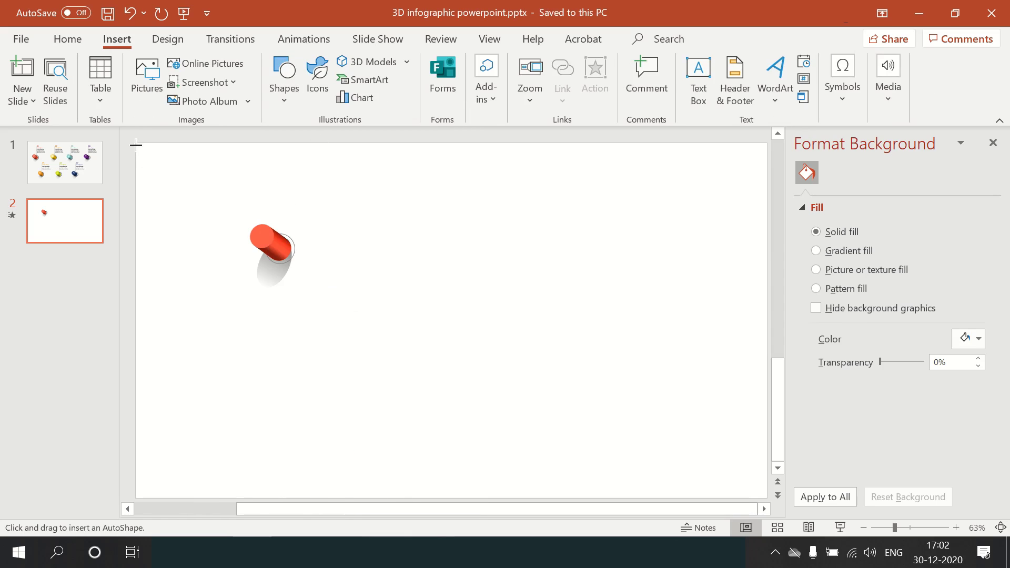
drag(135, 143, 762, 500)
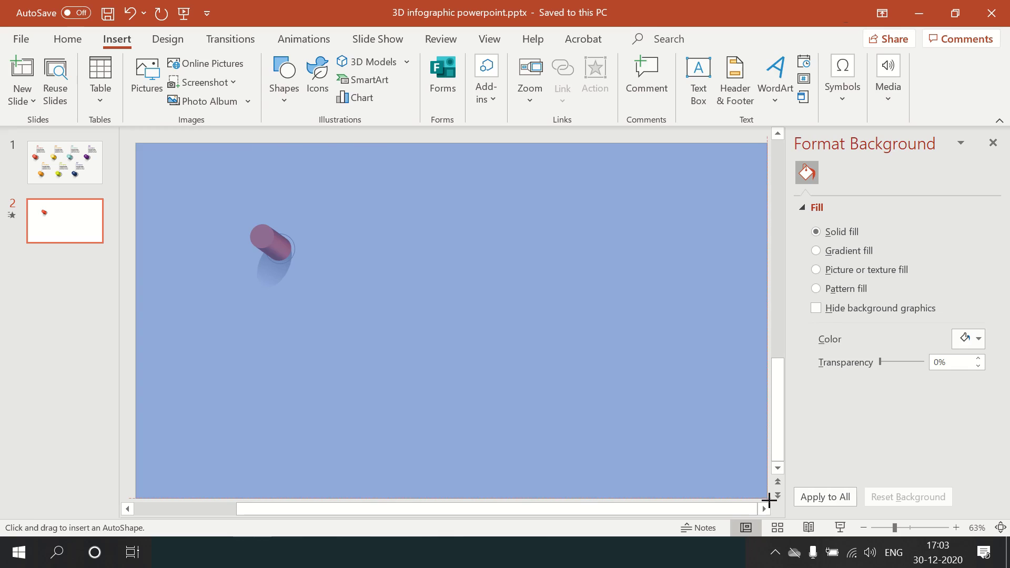
drag(761, 500, 767, 498)
right_click(554, 250)
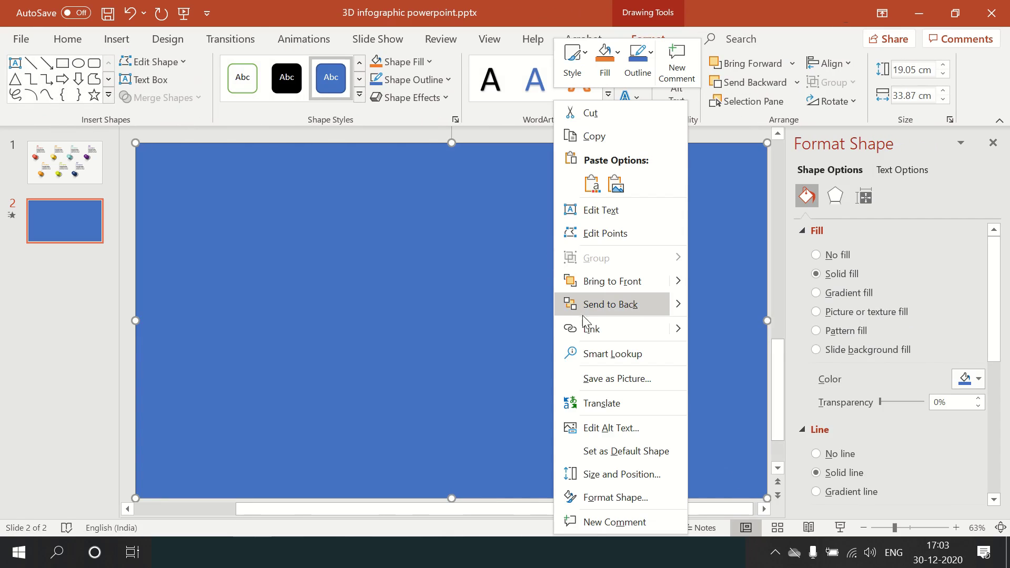
click(599, 305)
click(690, 134)
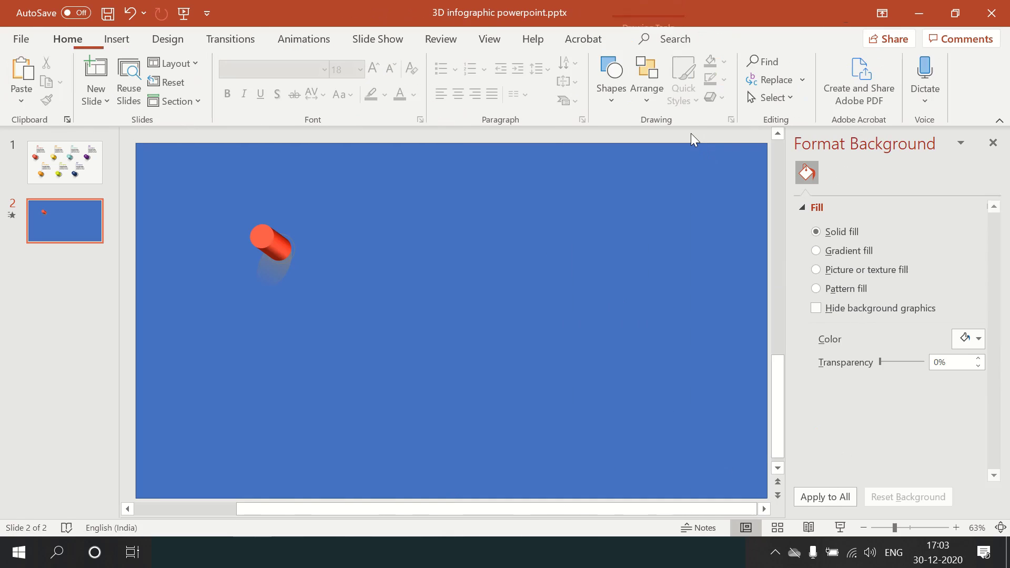
Remove the rectangle's outline and fill it white.
click(690, 277)
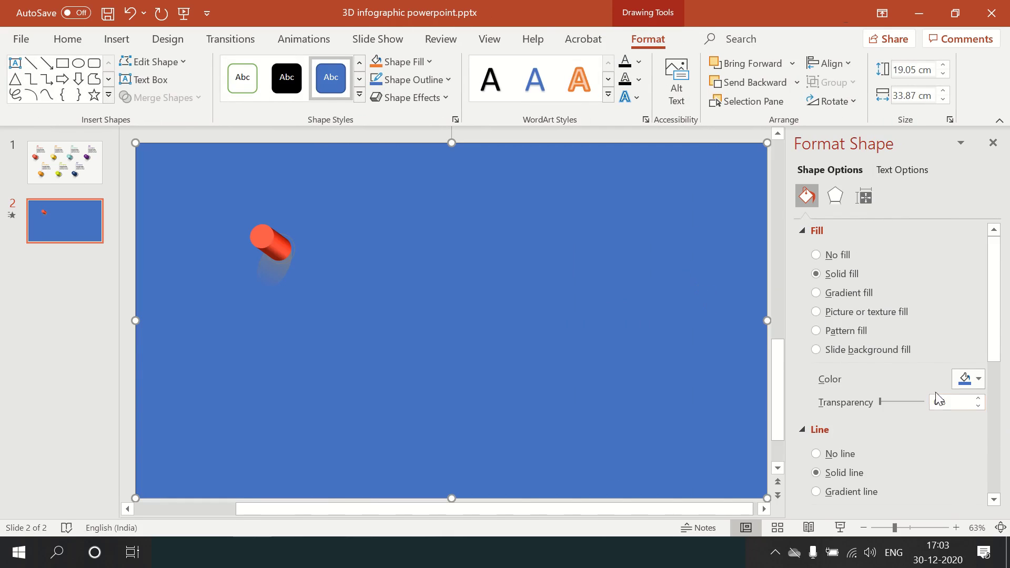
click(841, 455)
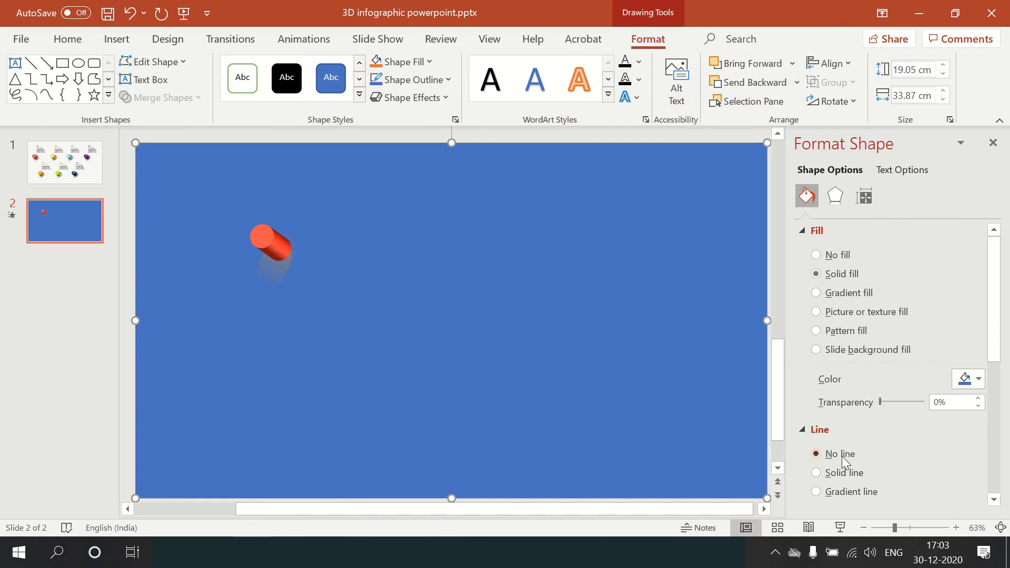
click(978, 379)
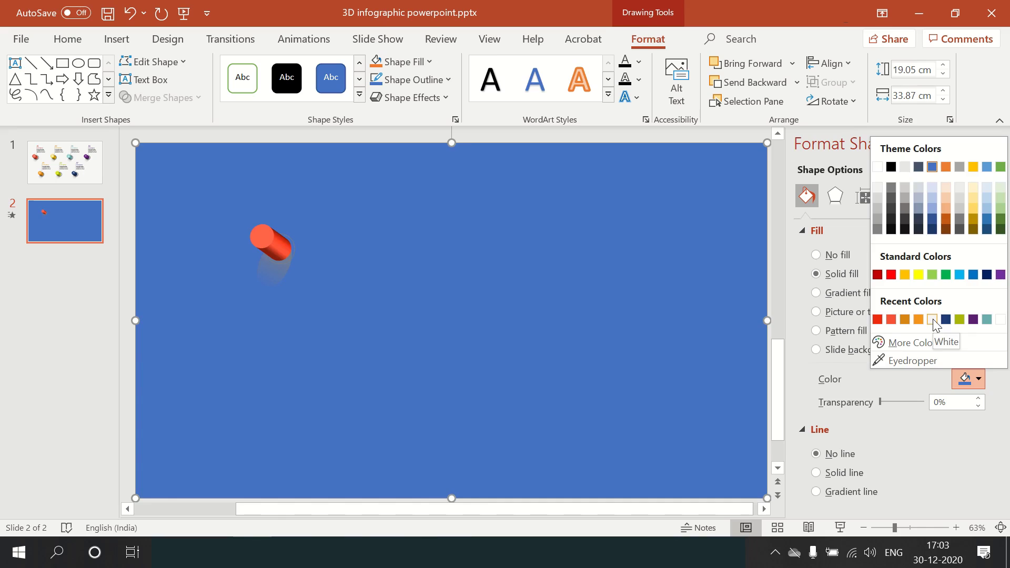
click(932, 319)
click(647, 132)
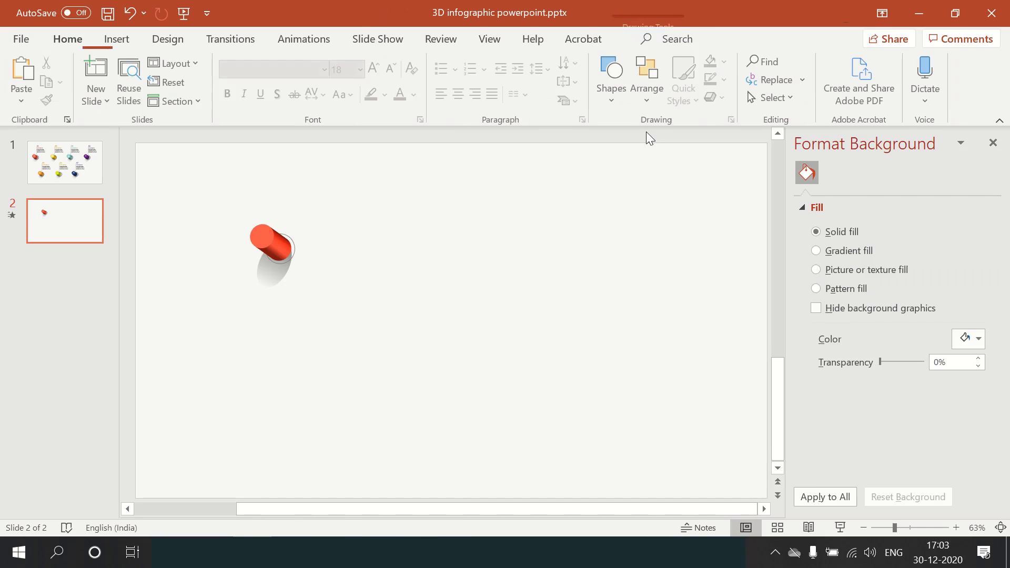
click(294, 247)
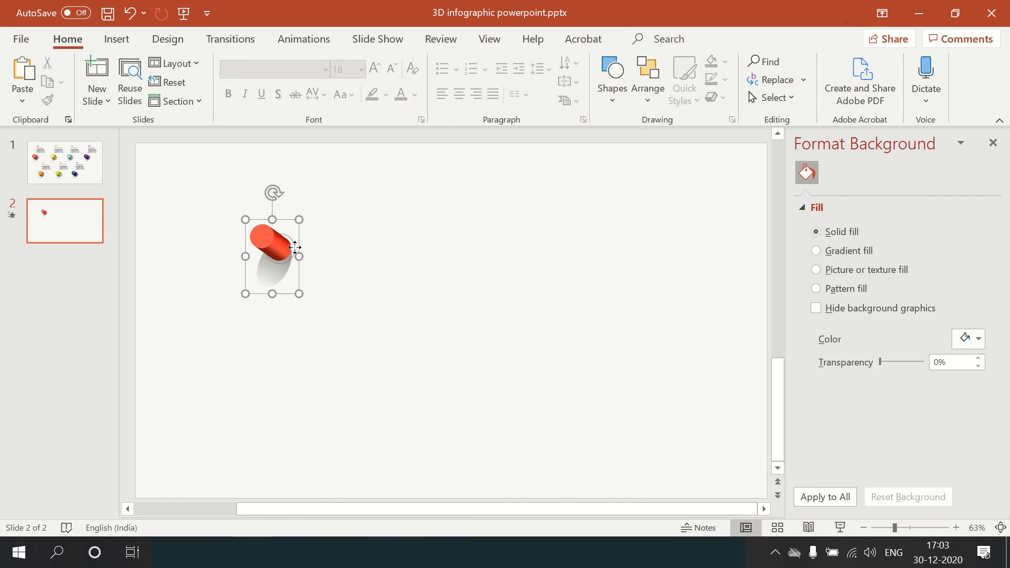
Give the shape inside the cylinder group a grey outline.
click(295, 247)
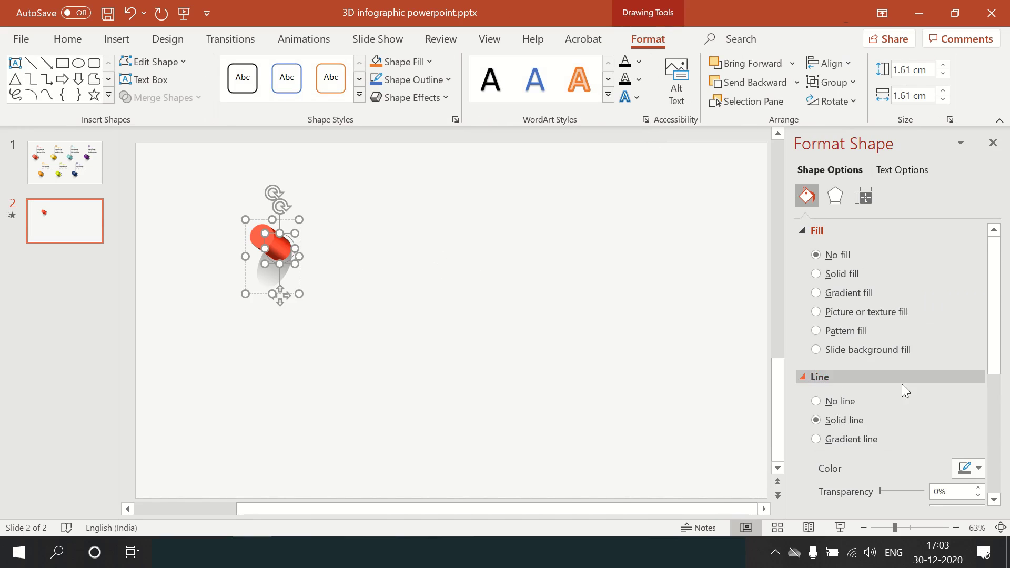
click(973, 469)
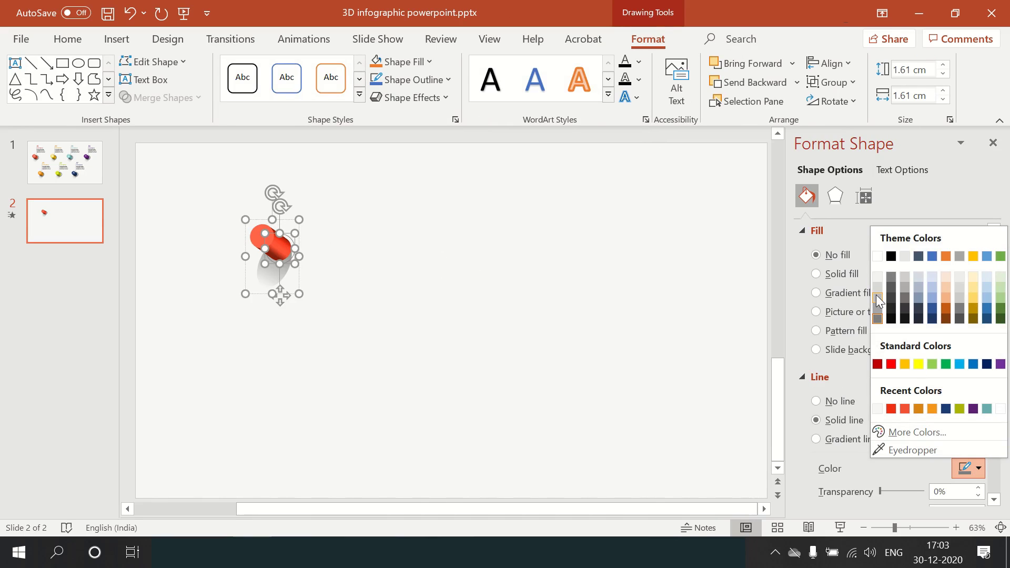
click(876, 296)
click(973, 467)
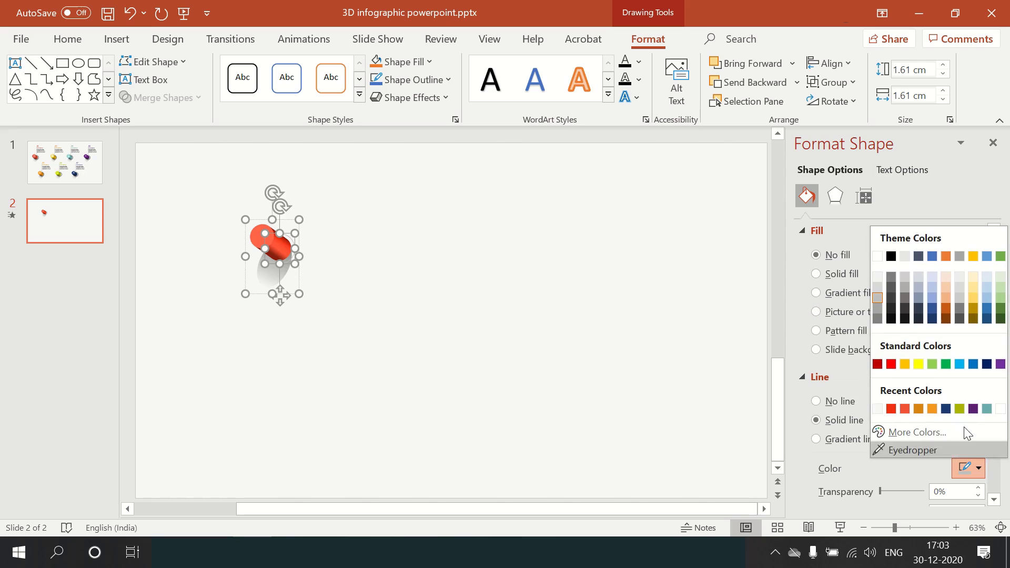
click(877, 313)
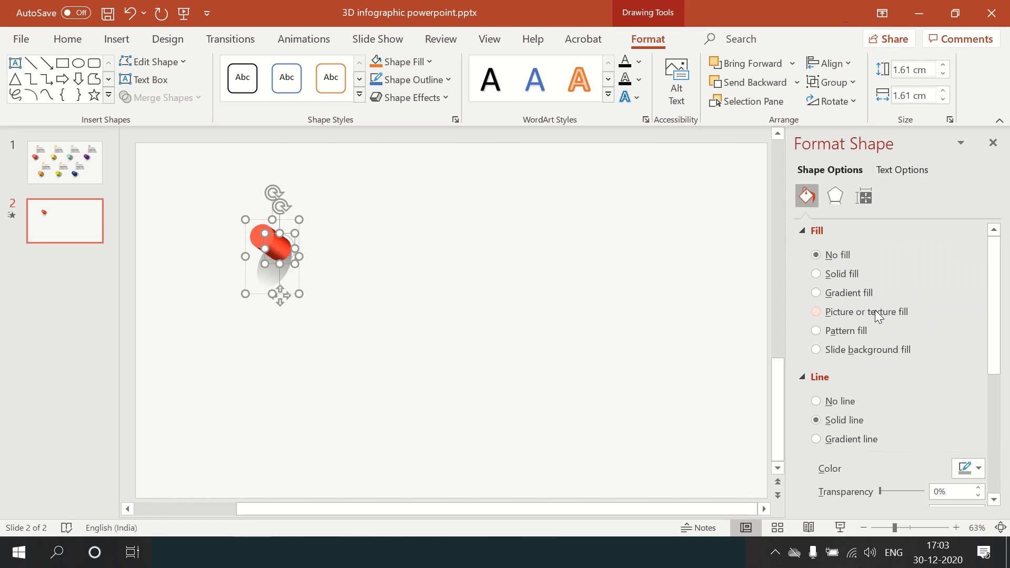
click(581, 245)
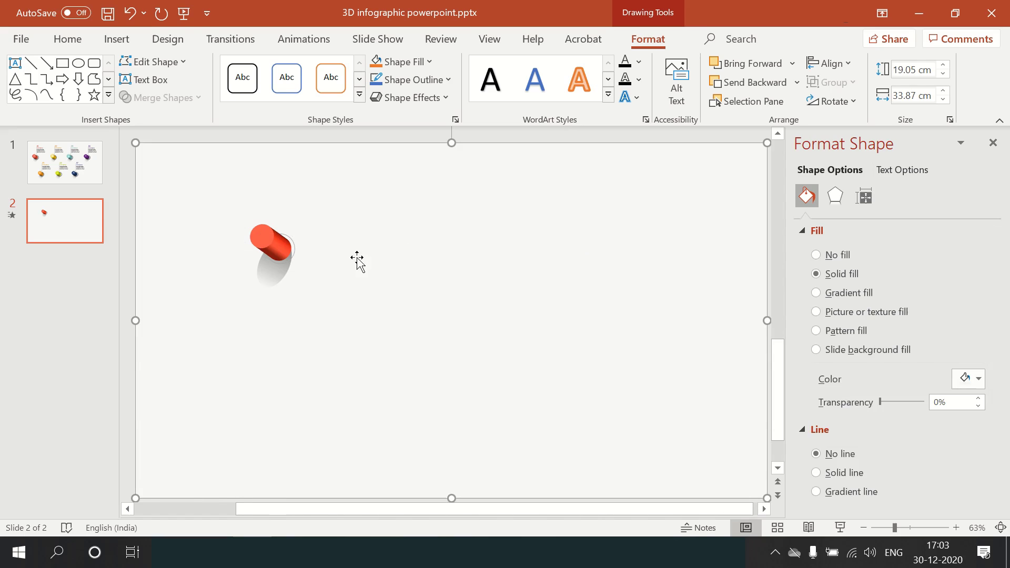
click(293, 247)
click(291, 247)
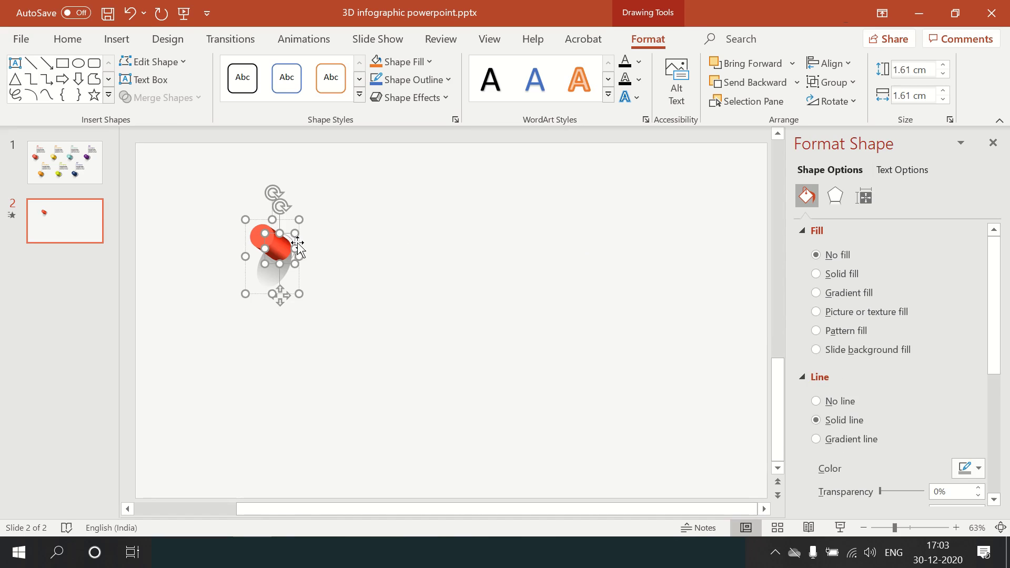
click(978, 469)
click(877, 319)
click(420, 136)
Move the cylinder slightly lower and left and save the presentation.
mouse_move(263, 236)
mouse_down()
mouse_move(245, 243)
mouse_move(247, 260)
mouse_up()
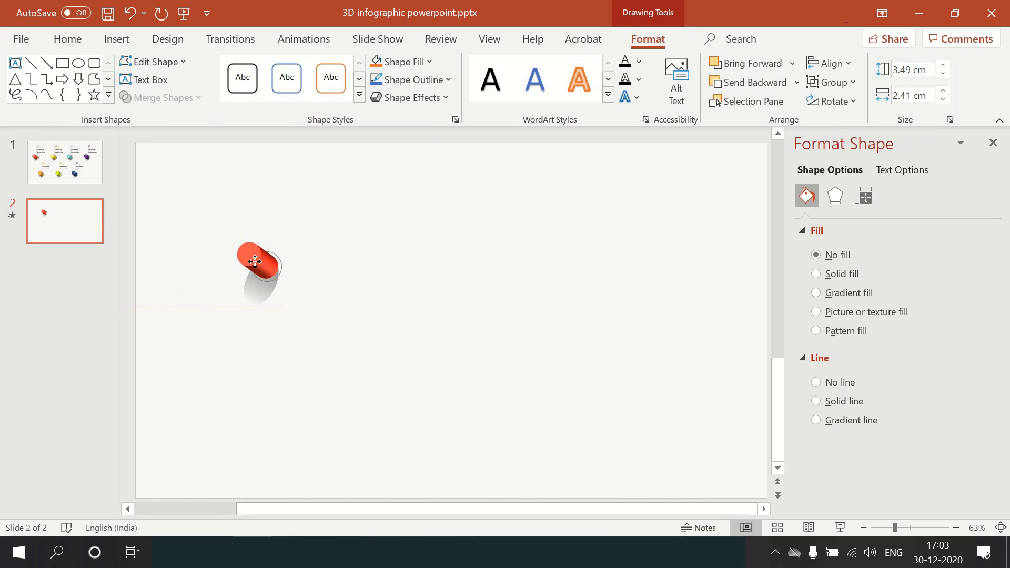
drag(247, 259, 248, 260)
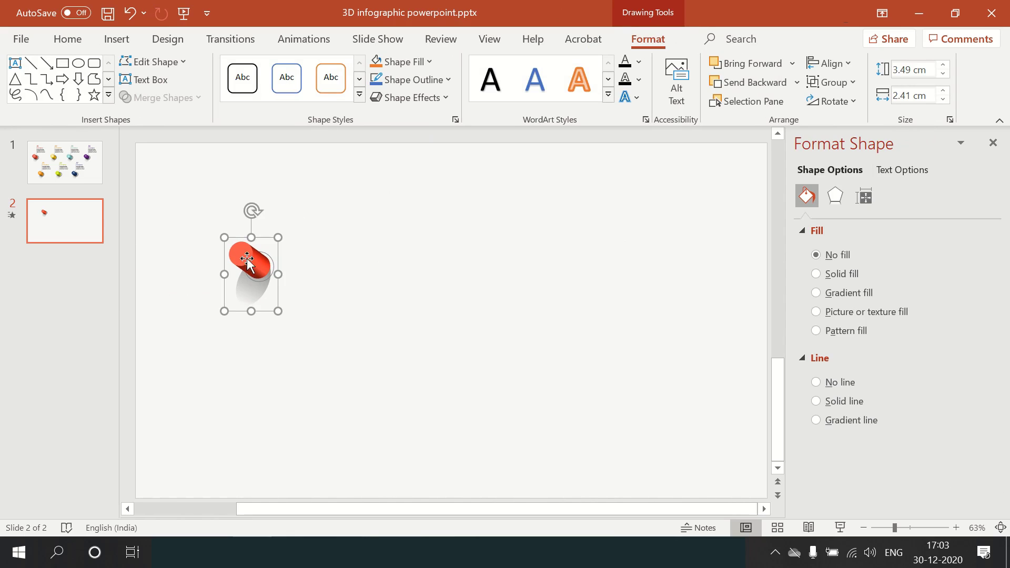
key(ctrl+s)
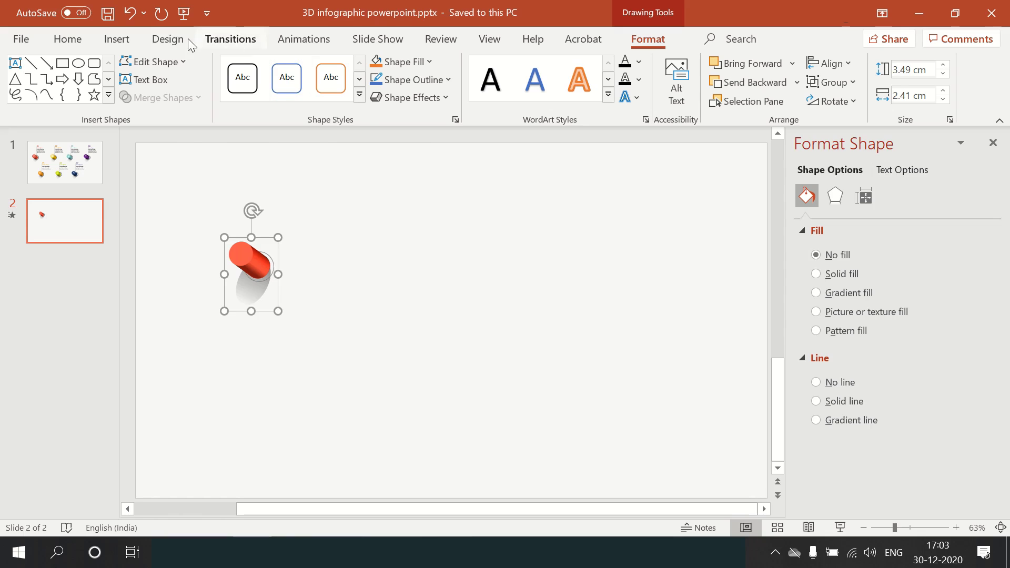
click(129, 39)
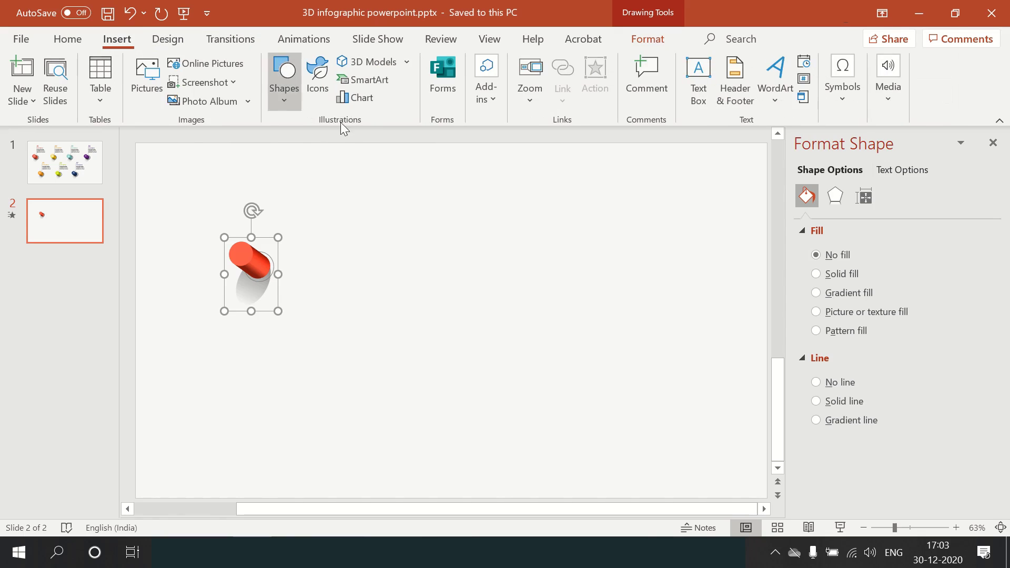
click(285, 99)
click(292, 143)
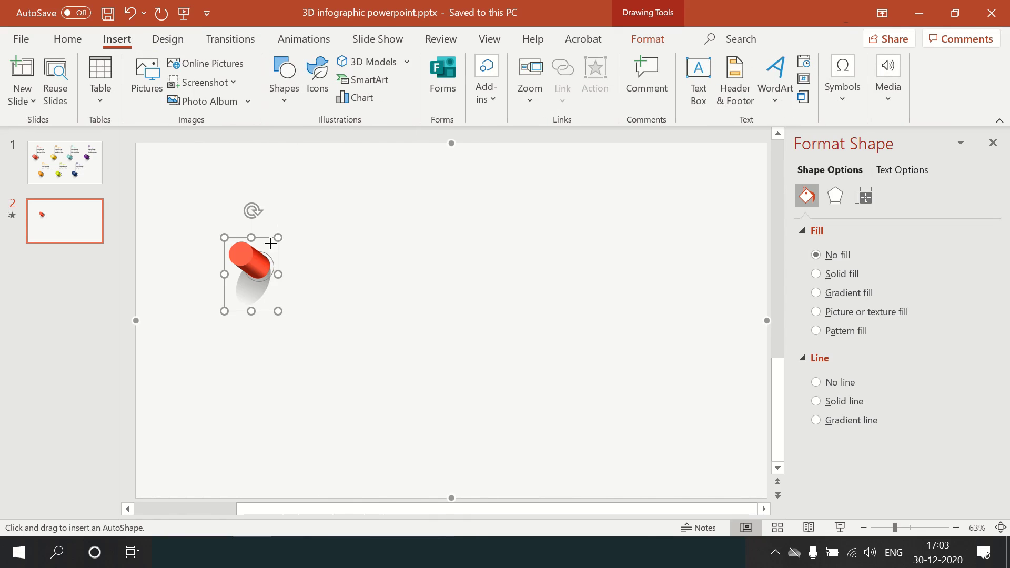
Draw a 4.81 cm grey vertical line up from the cylinder's end and save.
drag(261, 251, 265, 200)
drag(265, 163, 265, 162)
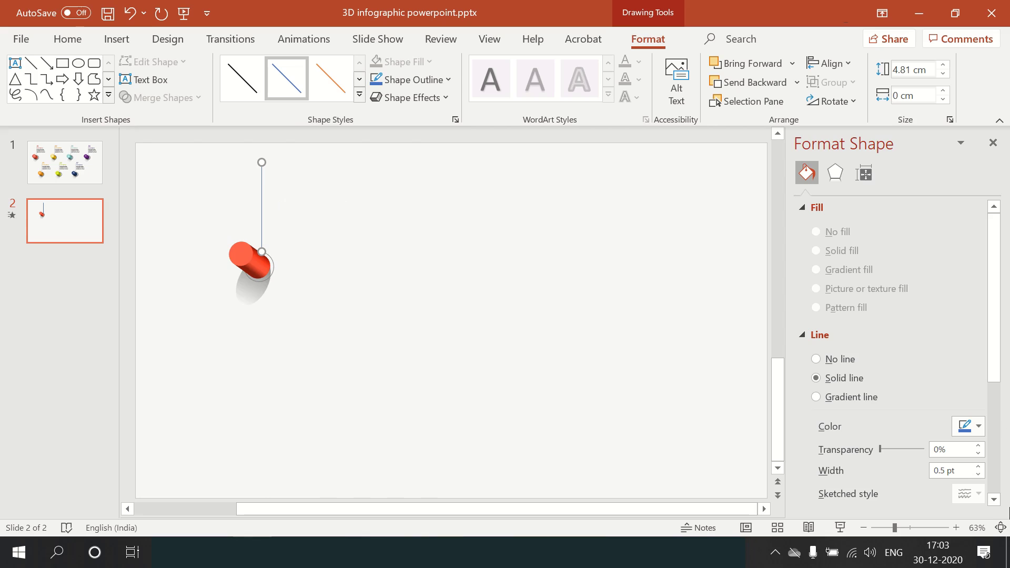
click(978, 426)
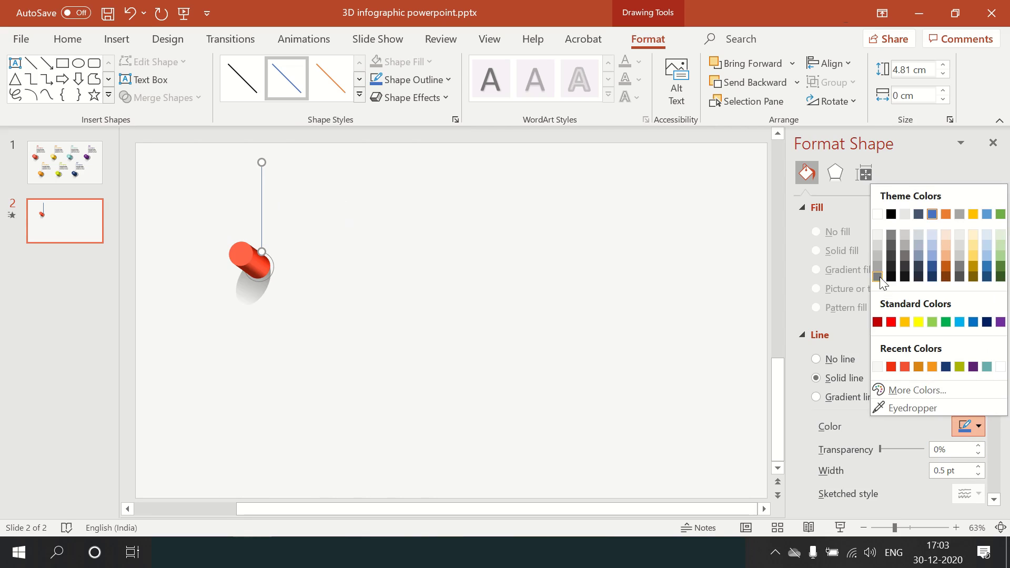
click(885, 295)
click(150, 136)
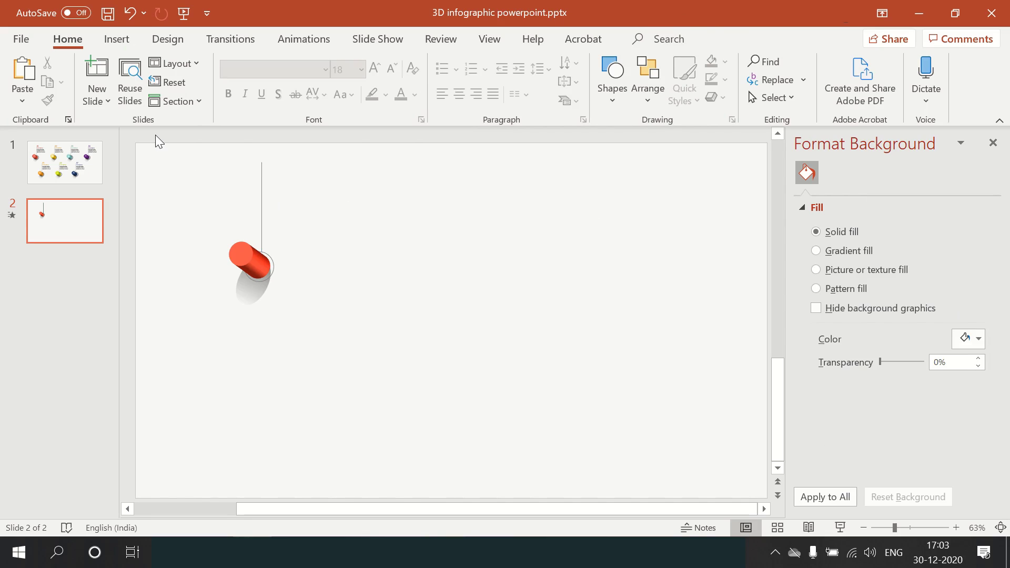
key(ctrl+s)
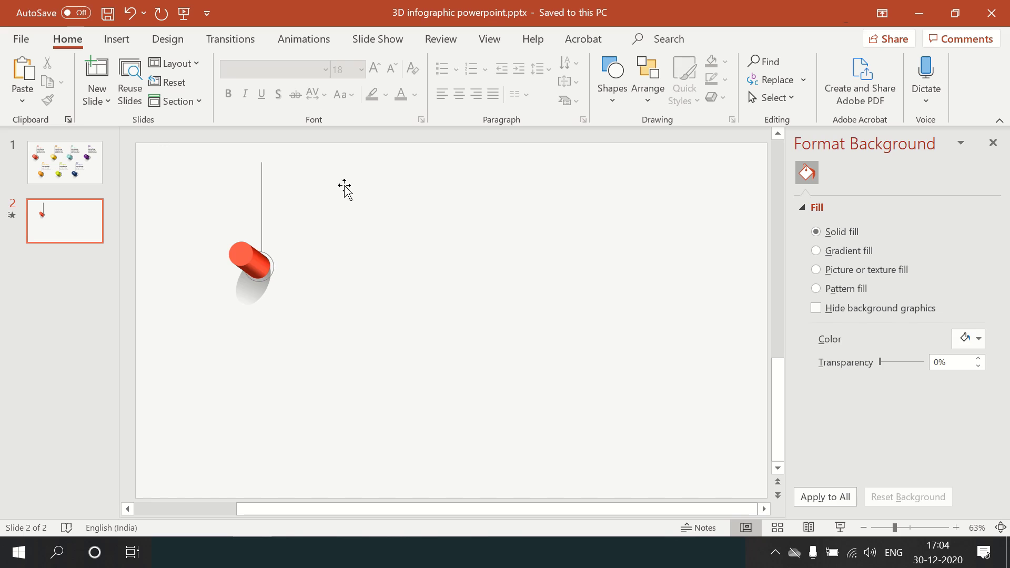
Move the 01 number, Lorem ipsum title and body text together beside the grey line's top.
ctrl+scroll(310, 231, down, 2)
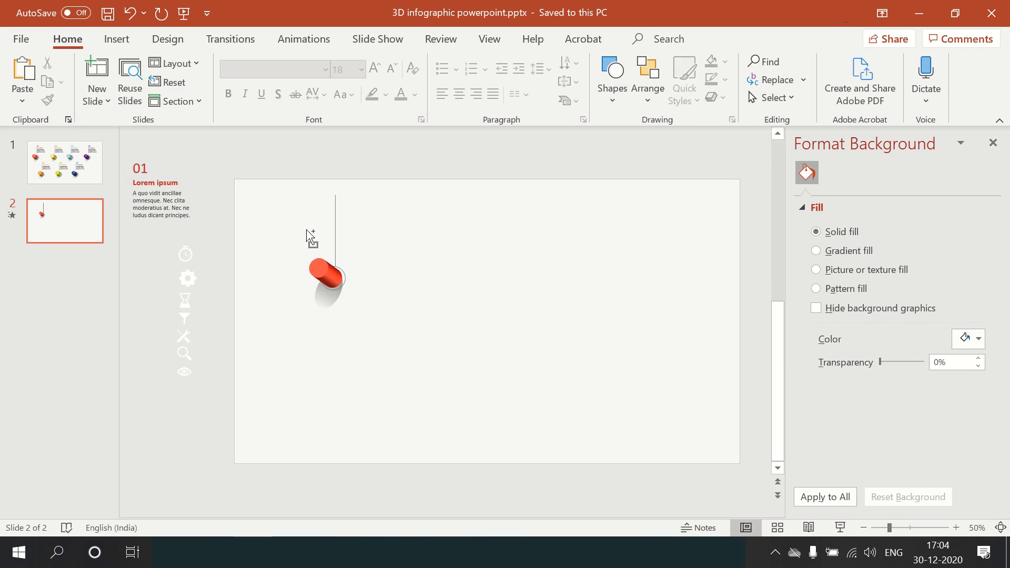
click(169, 178)
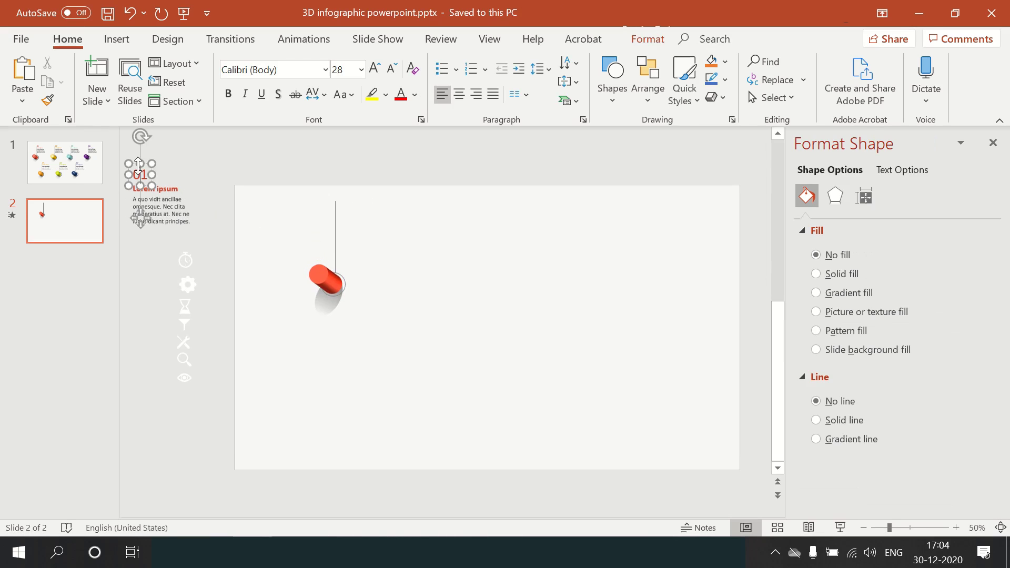
shift+click(169, 189)
shift+click(172, 202)
drag(173, 185, 377, 213)
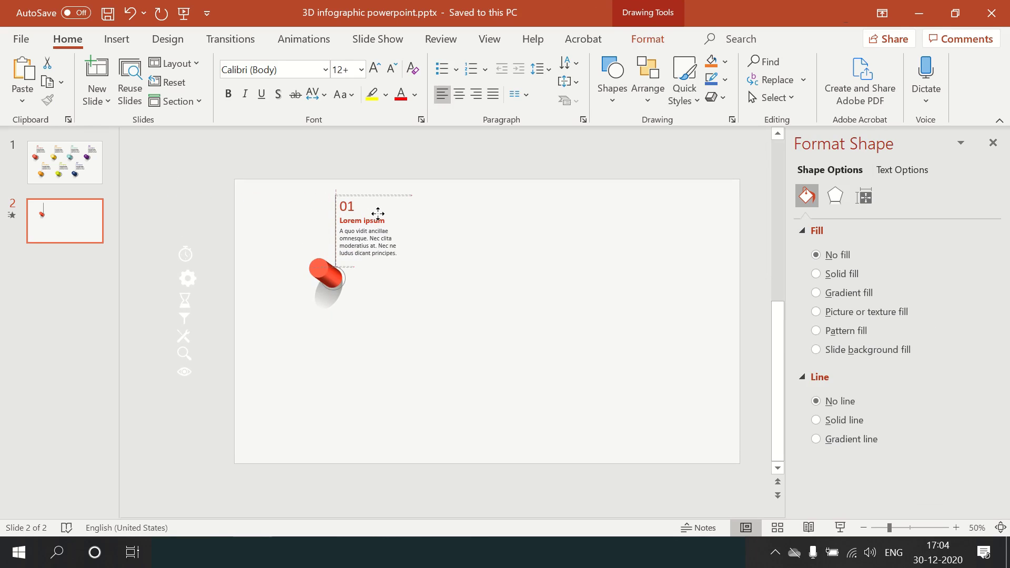
drag(378, 213, 380, 213)
click(345, 163)
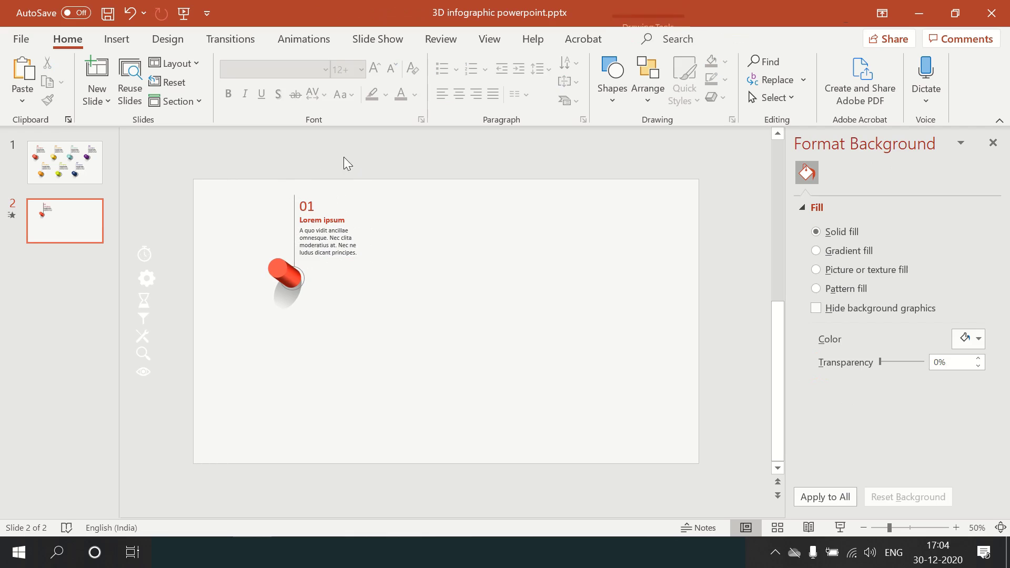
Drag the timer icon next to the red cylinder.
click(295, 198)
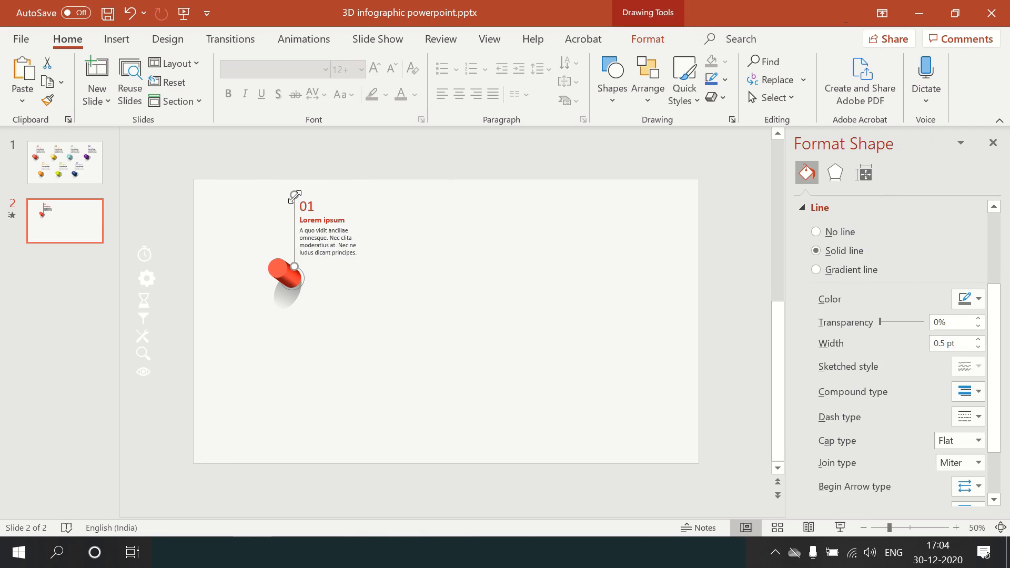
click(339, 169)
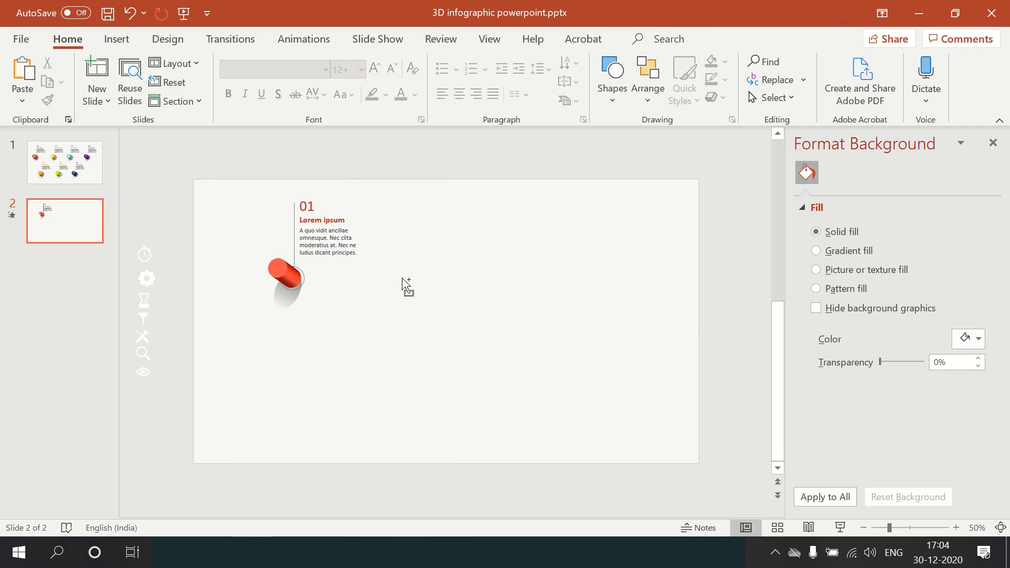
click(146, 254)
mouse_move(147, 254)
mouse_down()
mouse_move(278, 266)
mouse_move(234, 262)
mouse_up()
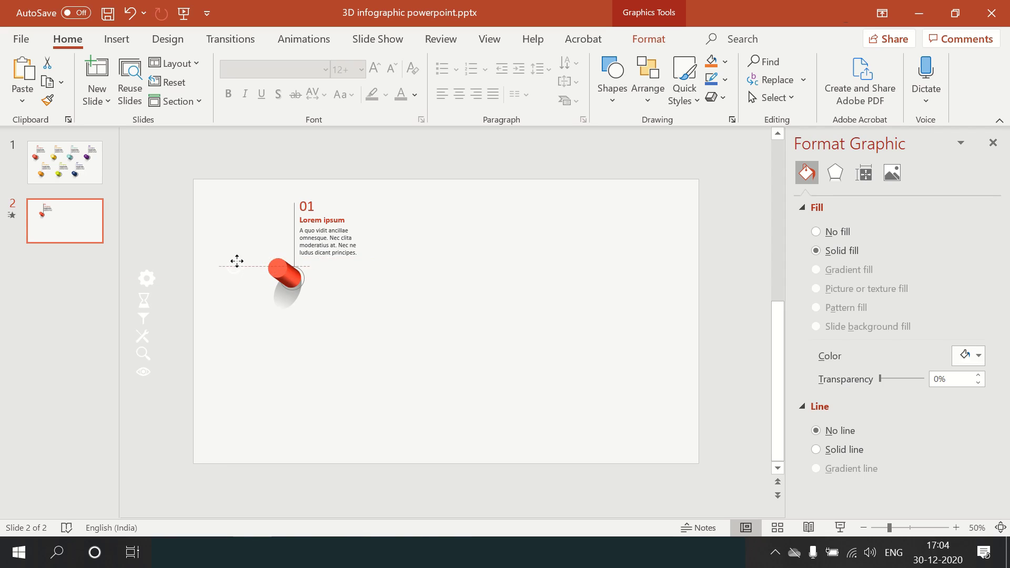
Bring the stopwatch icon to front and position it on top of the red cylinder.
right_click(236, 267)
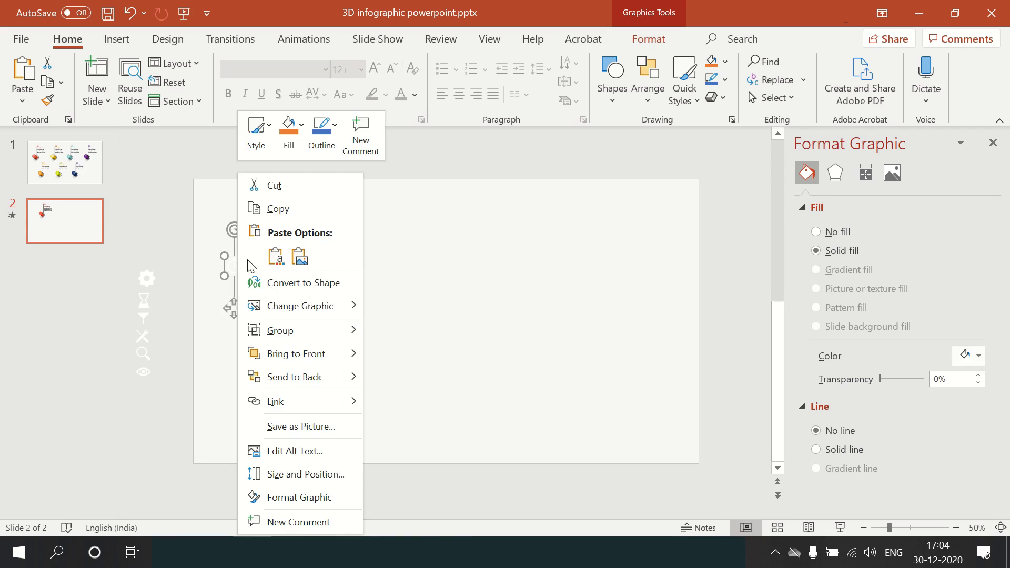
click(293, 353)
drag(276, 265, 278, 266)
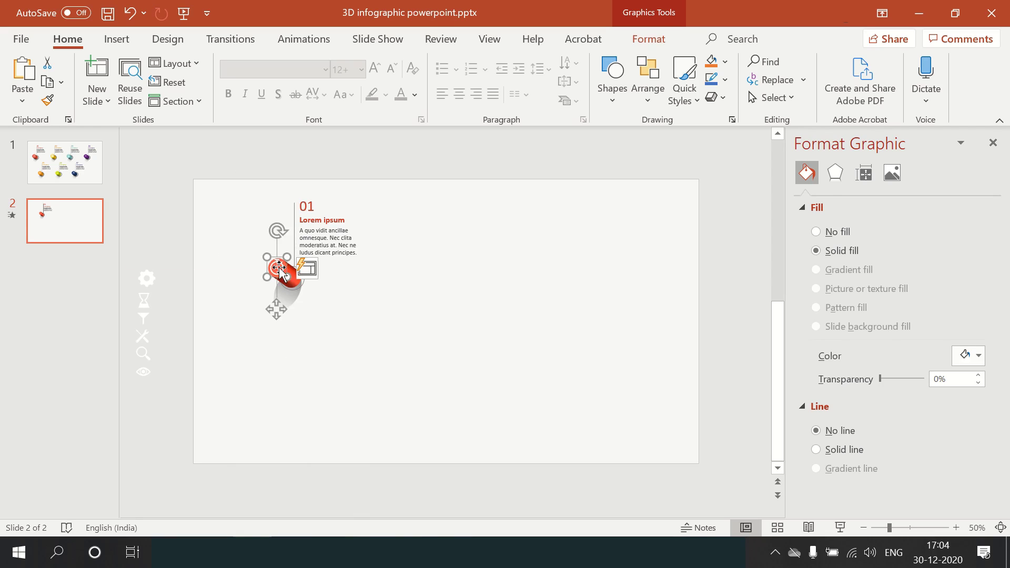
ctrl+scroll(322, 277, up, 2)
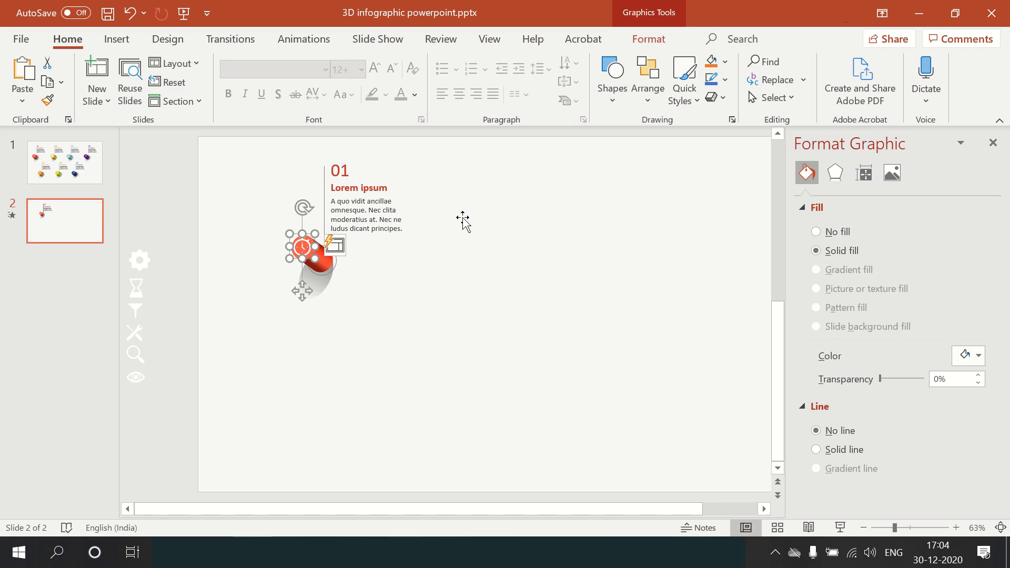
key(ctrl+z)
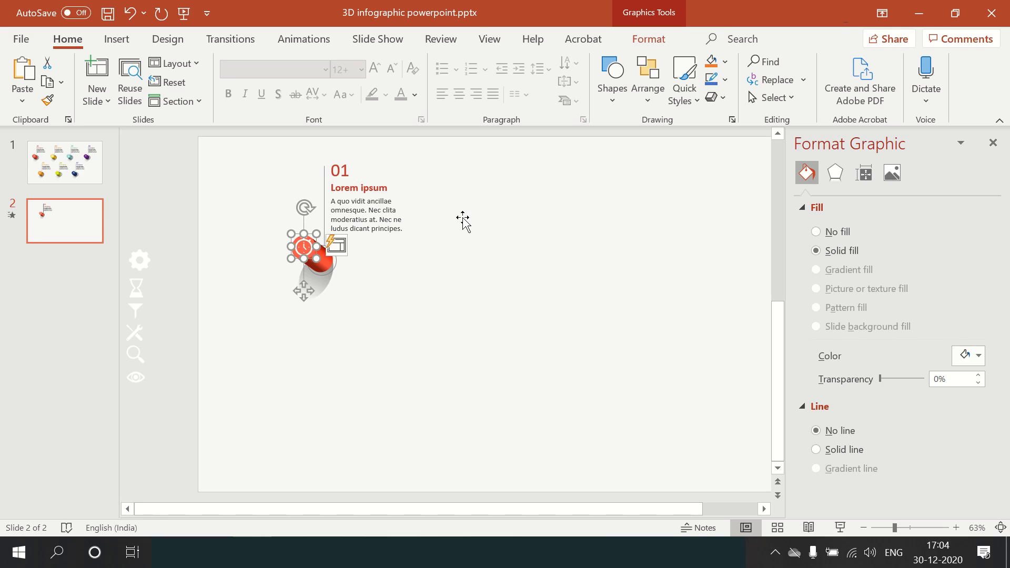
key(ctrl+z)
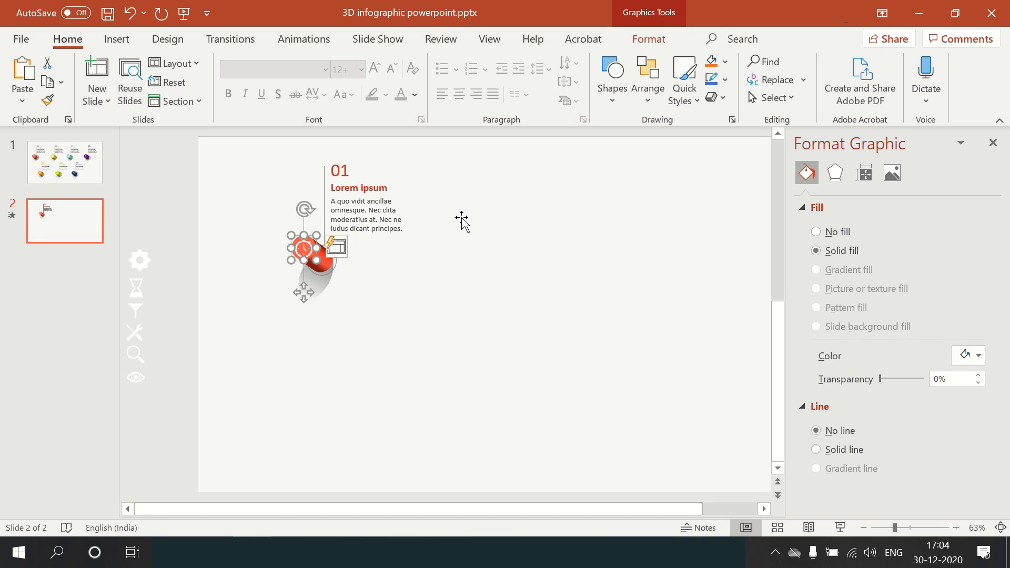
click(216, 200)
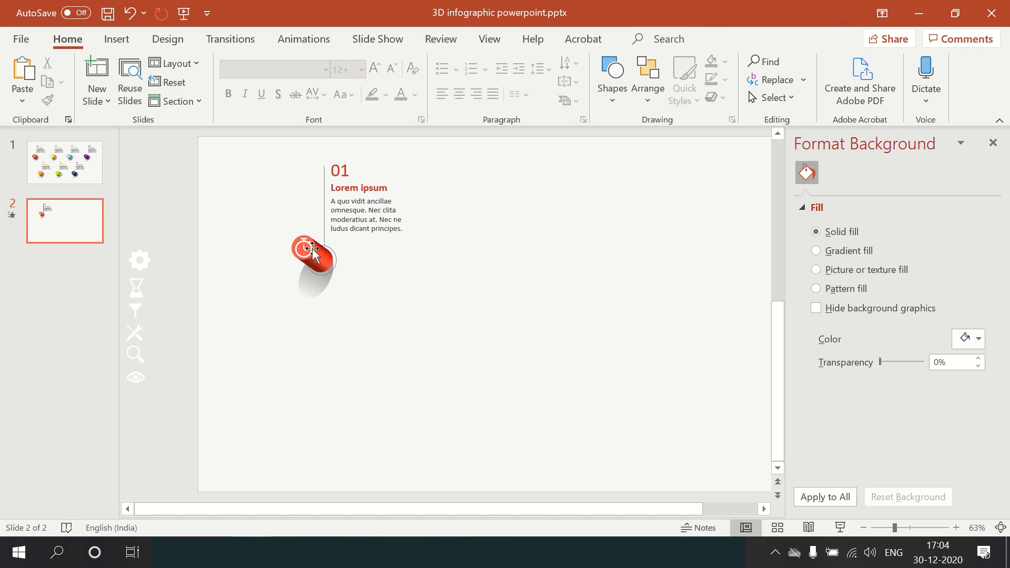
Shrink the stopwatch icon slightly and save the presentation.
ctrl+scroll(310, 253, up, 4)
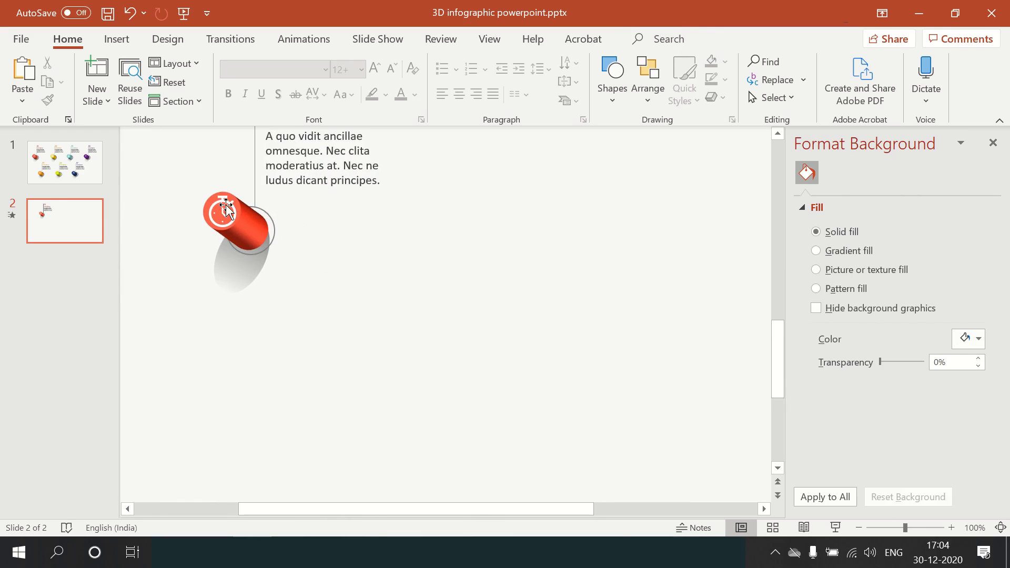
click(239, 222)
drag(242, 231, 227, 209)
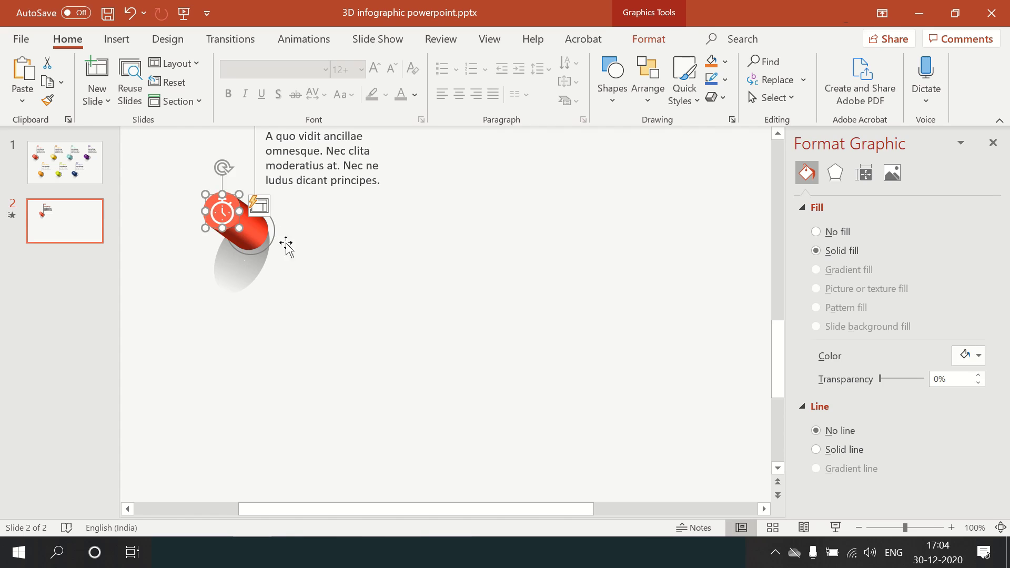
ctrl+scroll(168, 216, down, 3)
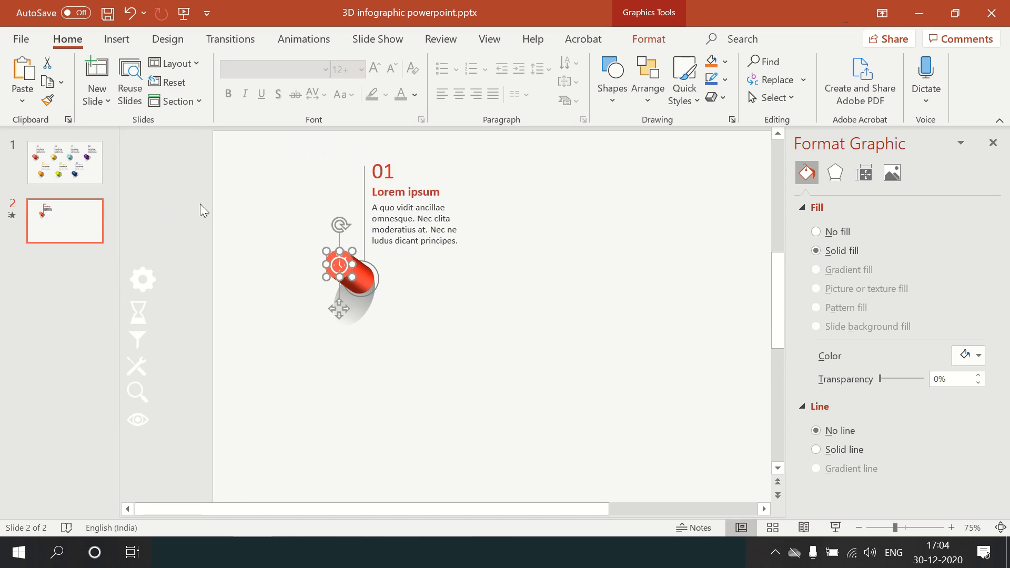
click(190, 191)
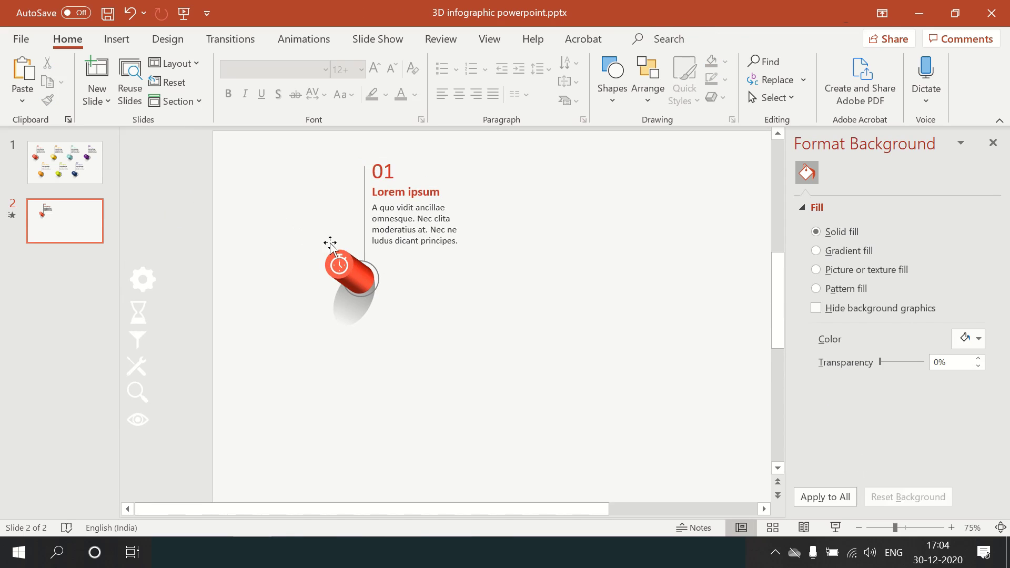
key(ctrl+s)
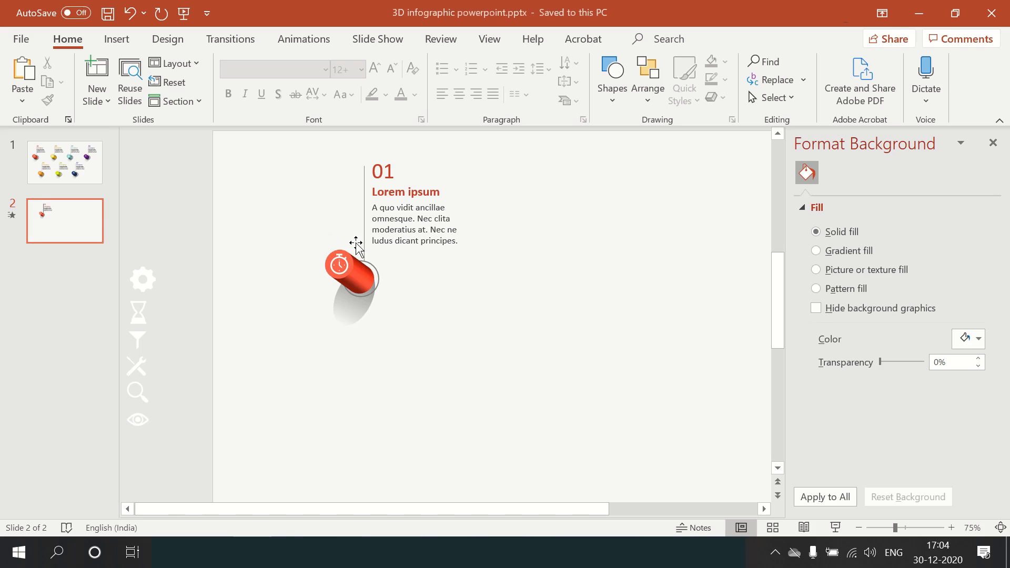
click(371, 289)
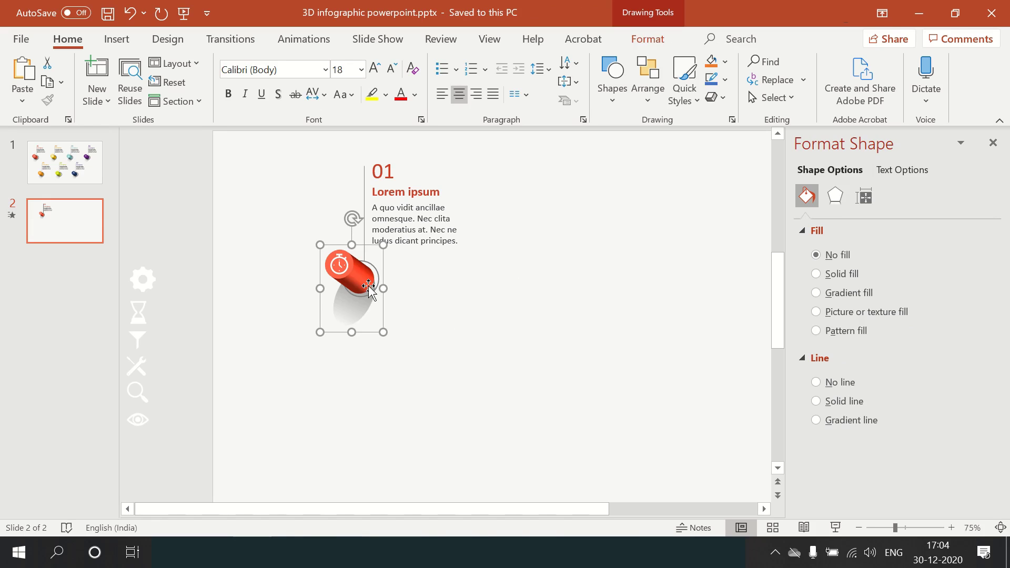
Open the Animation Pane and remove Graphic 7's existing animation.
click(303, 39)
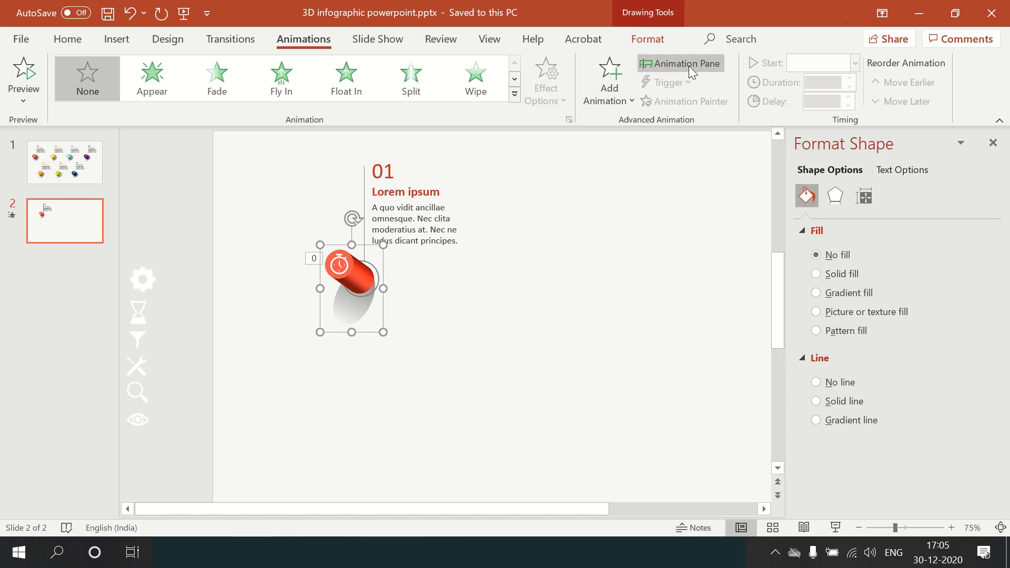
click(688, 65)
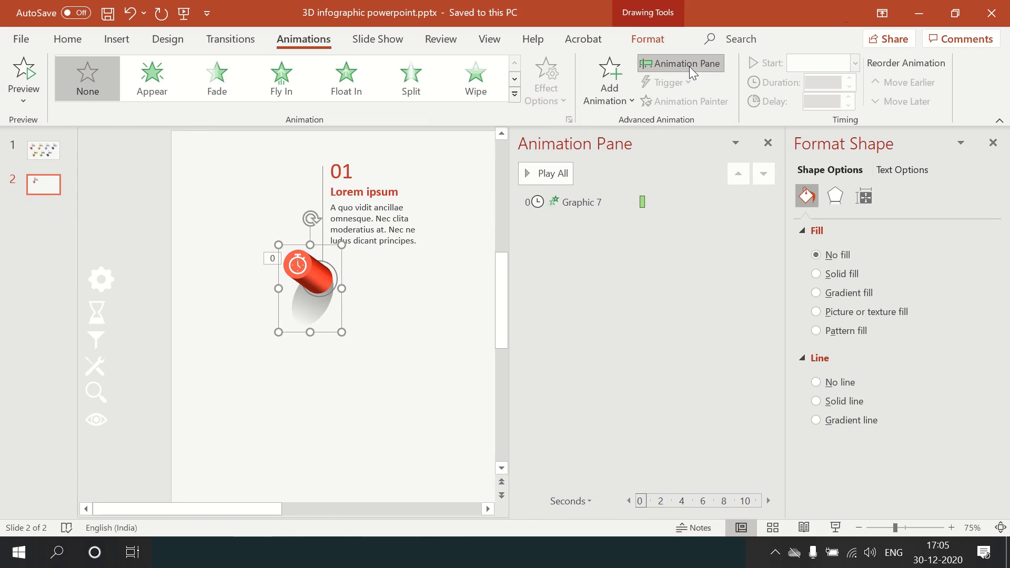
click(675, 201)
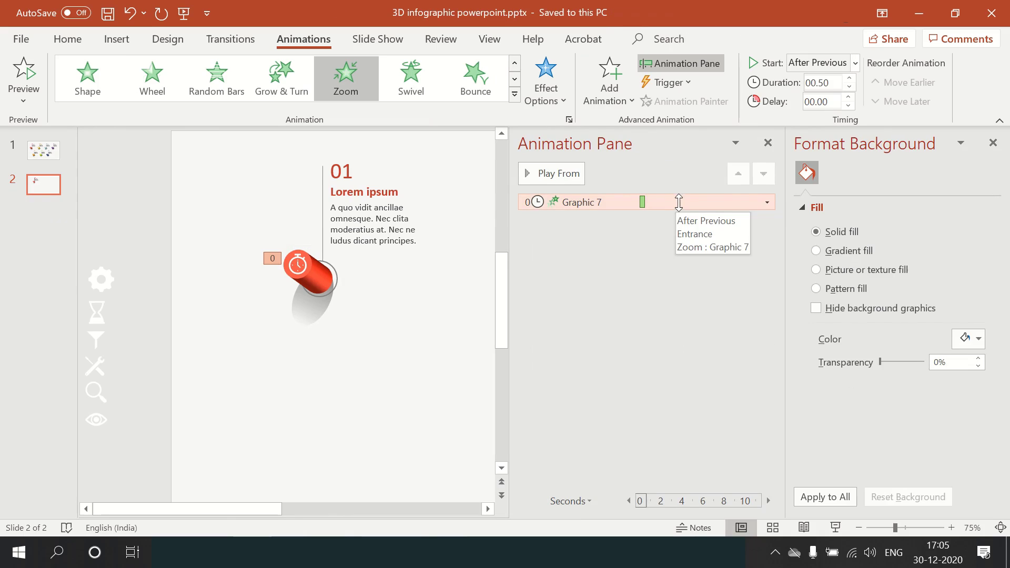
click(767, 202)
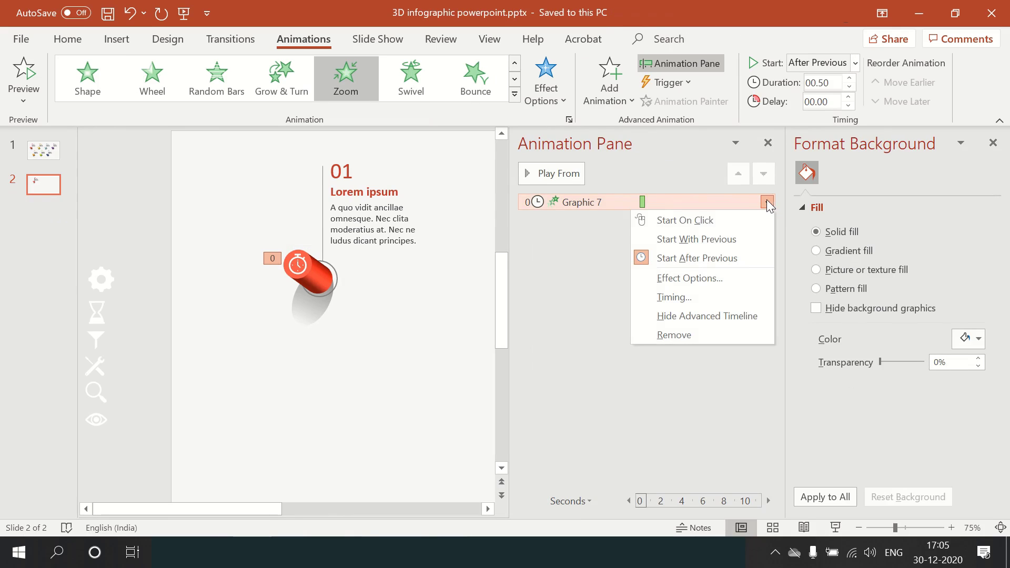
click(677, 334)
Apply the Zoom entrance to the red cylinder group, then to the stopwatch icon.
click(322, 278)
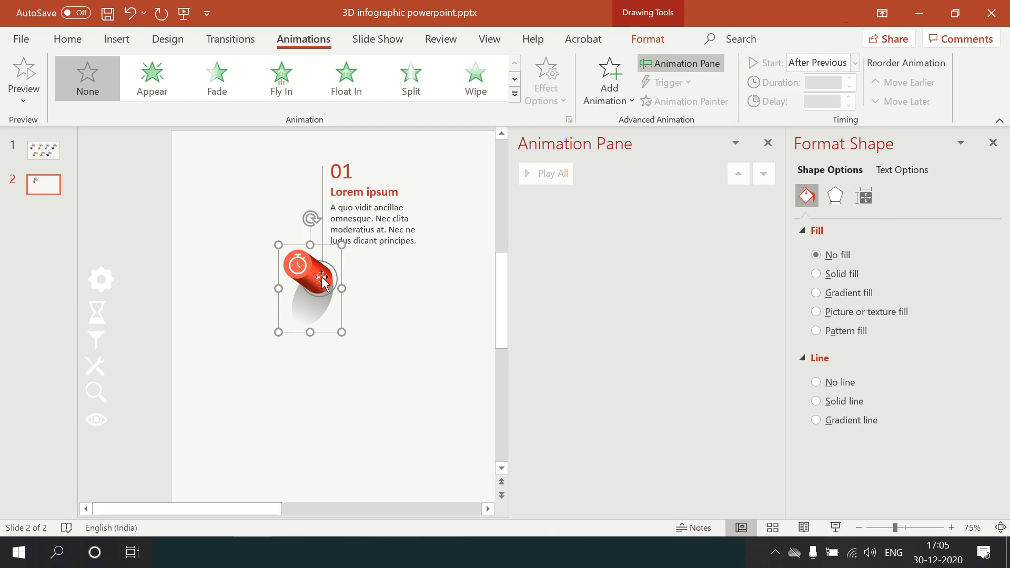
key(ctrl+z)
click(515, 83)
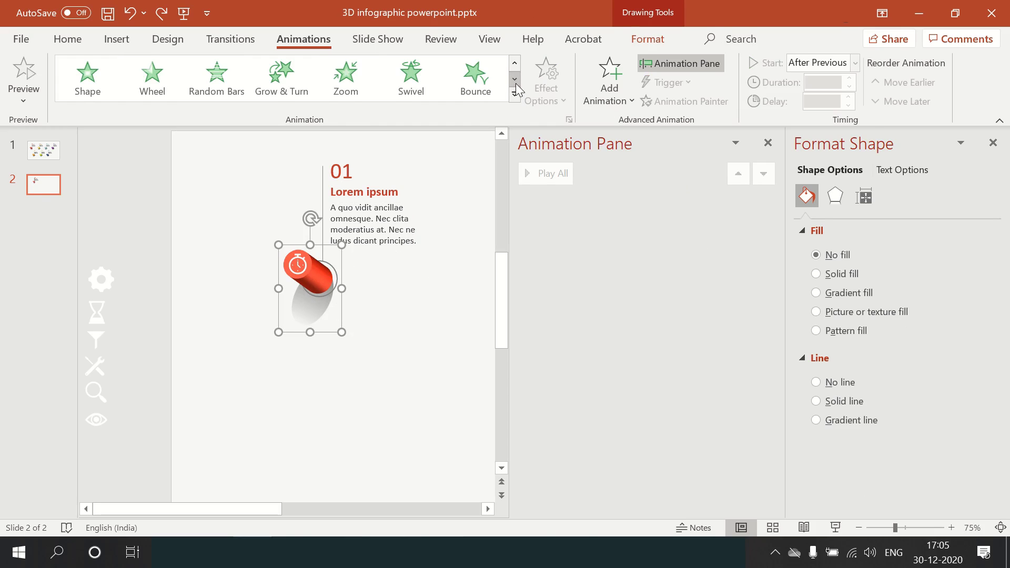
click(349, 75)
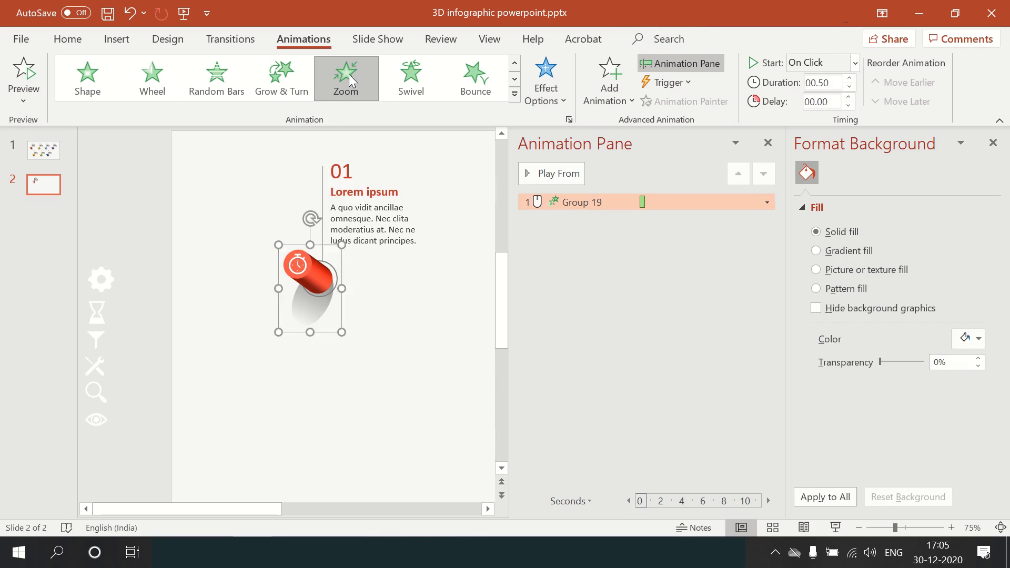
click(299, 262)
click(514, 95)
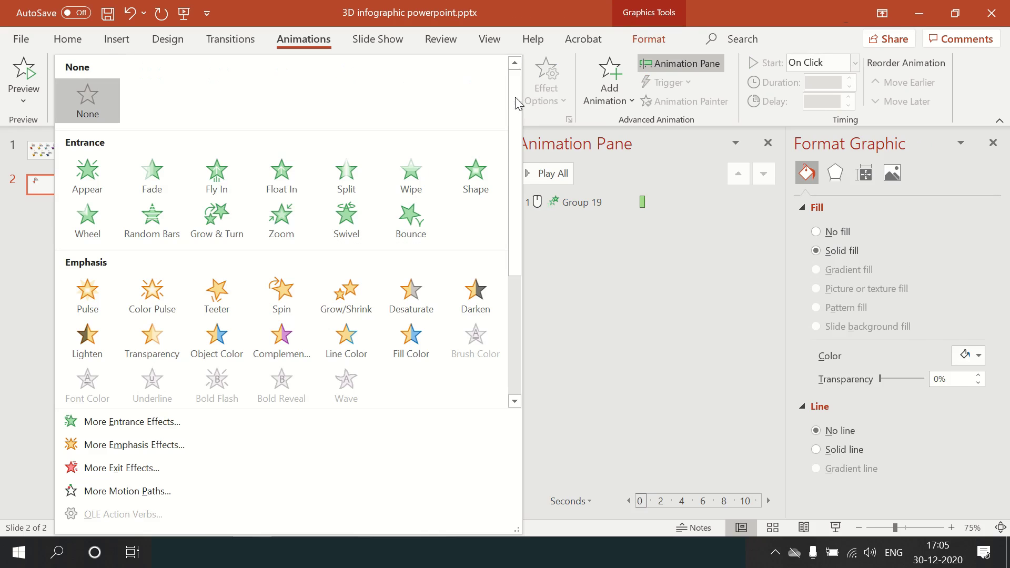
click(280, 213)
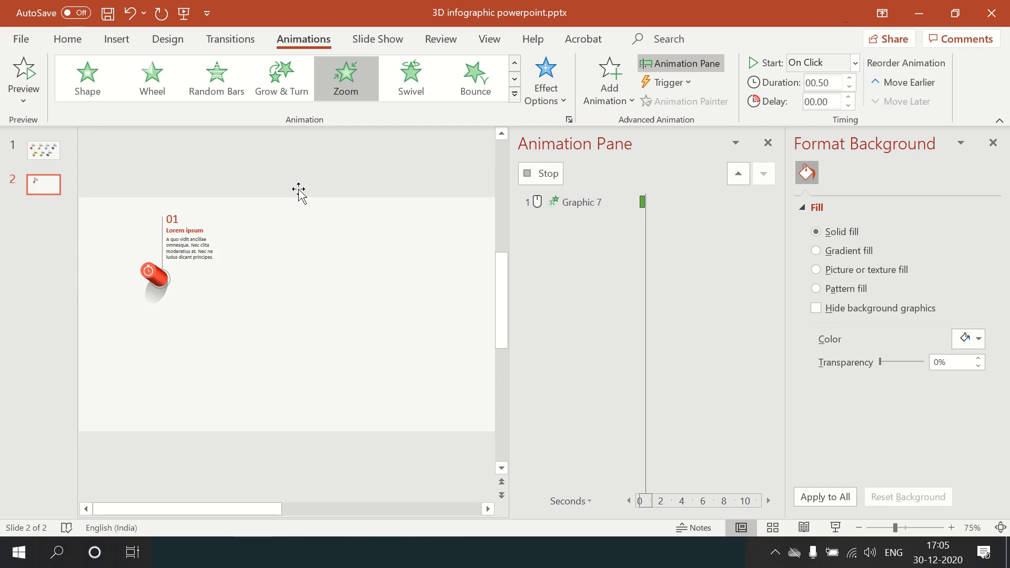
click(322, 188)
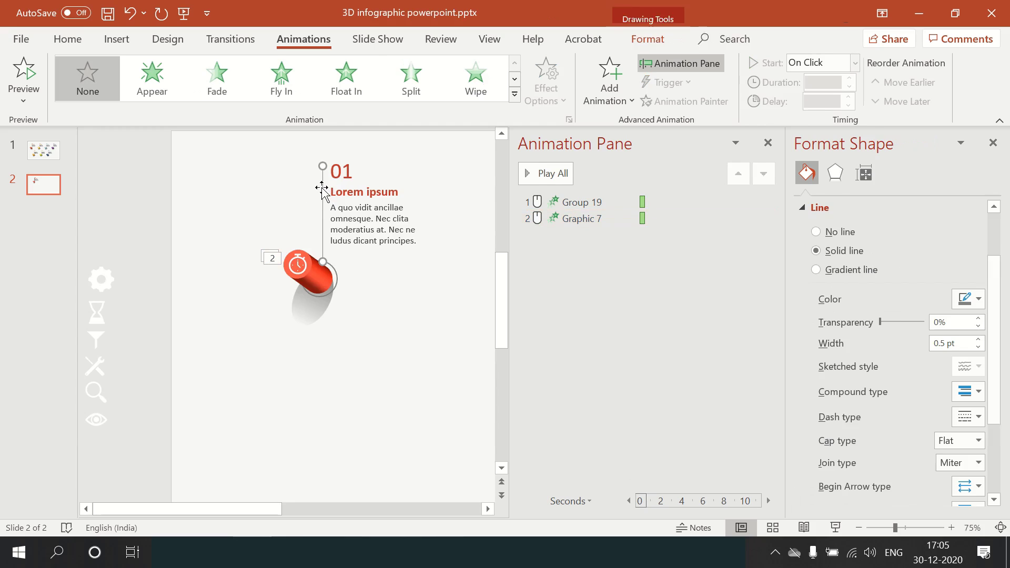
Give the connector line a Wipe entrance and the 01, title and body text Float In.
click(475, 77)
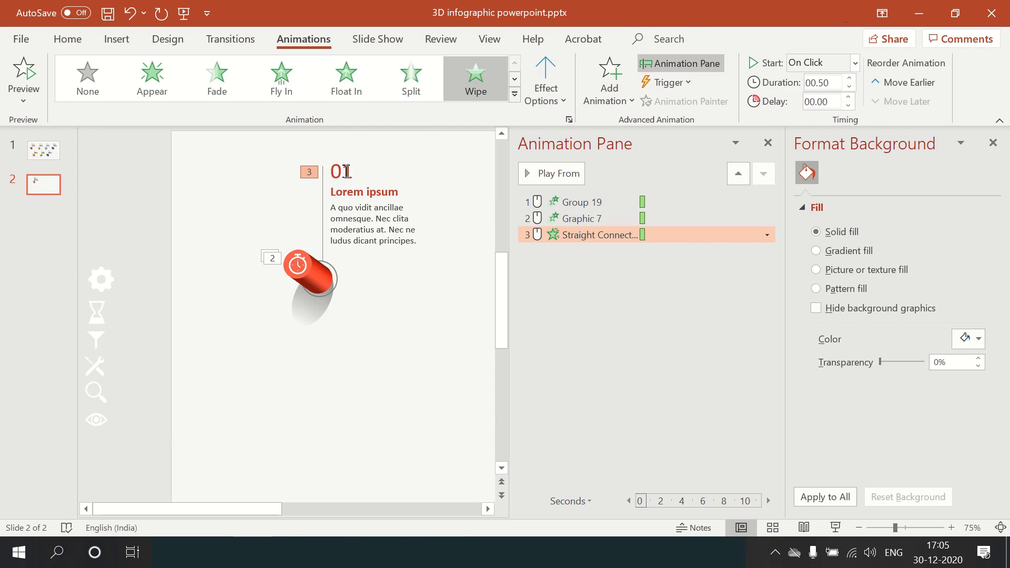
click(343, 171)
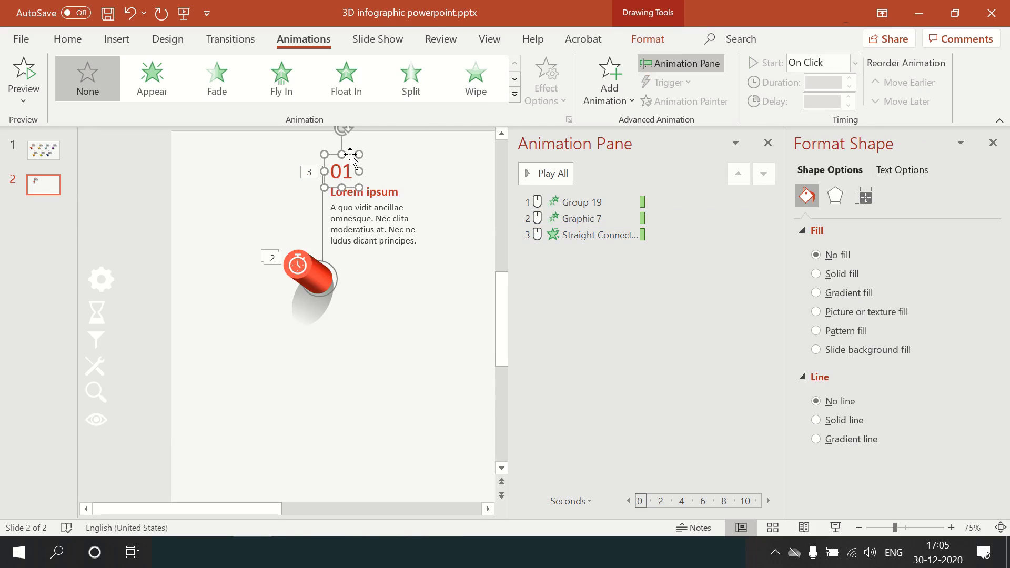
click(514, 93)
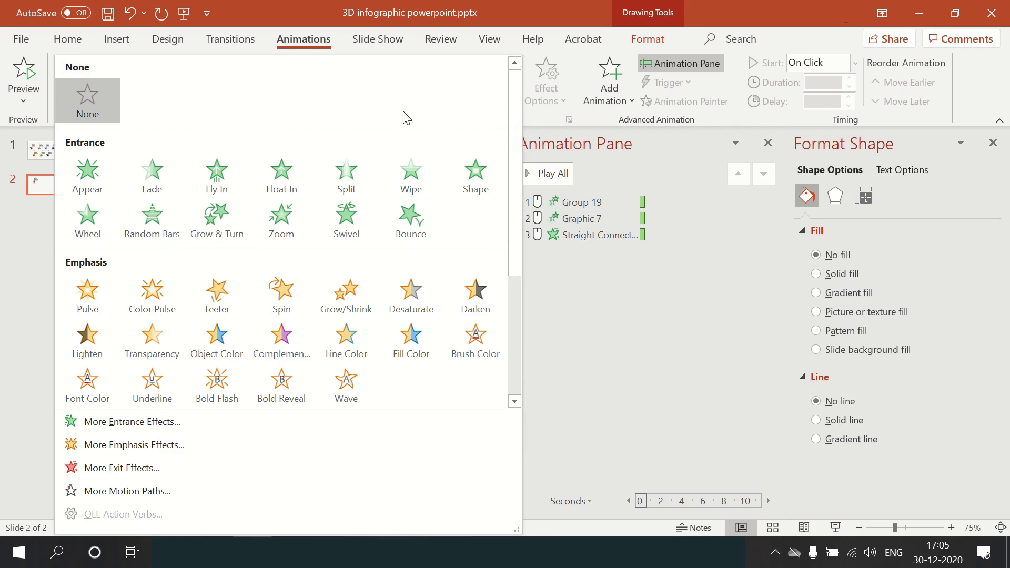
click(286, 166)
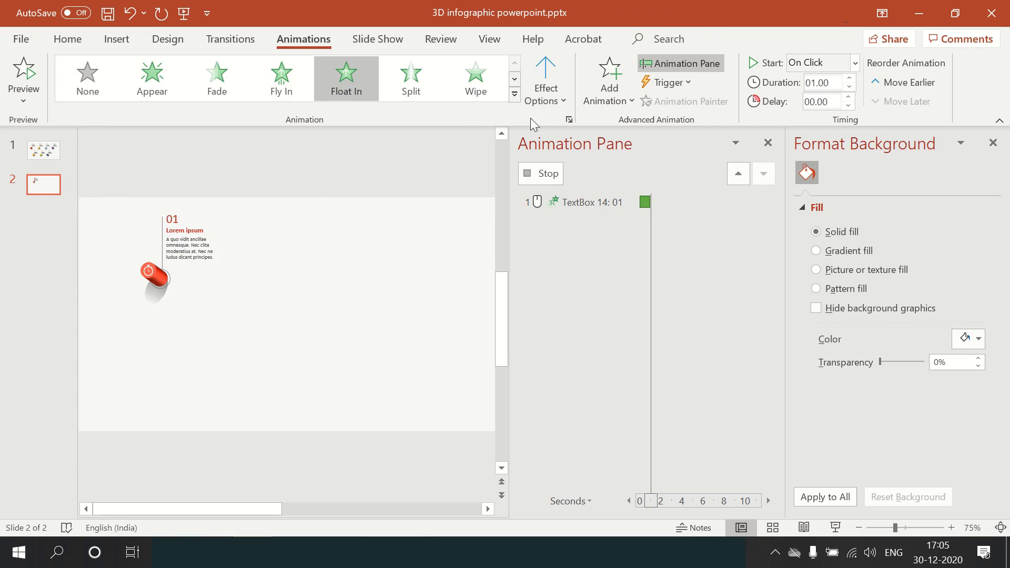
click(563, 100)
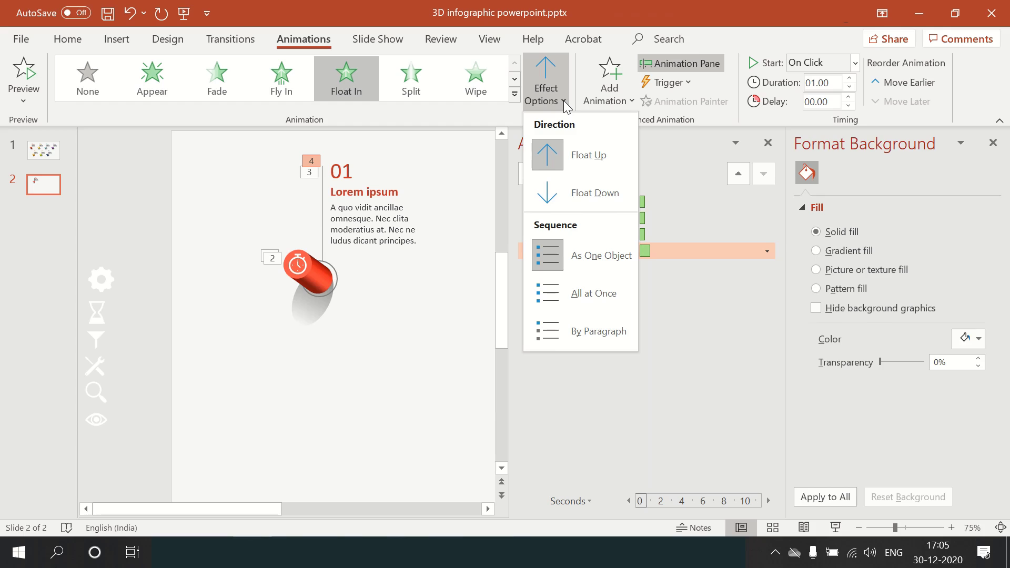
click(376, 197)
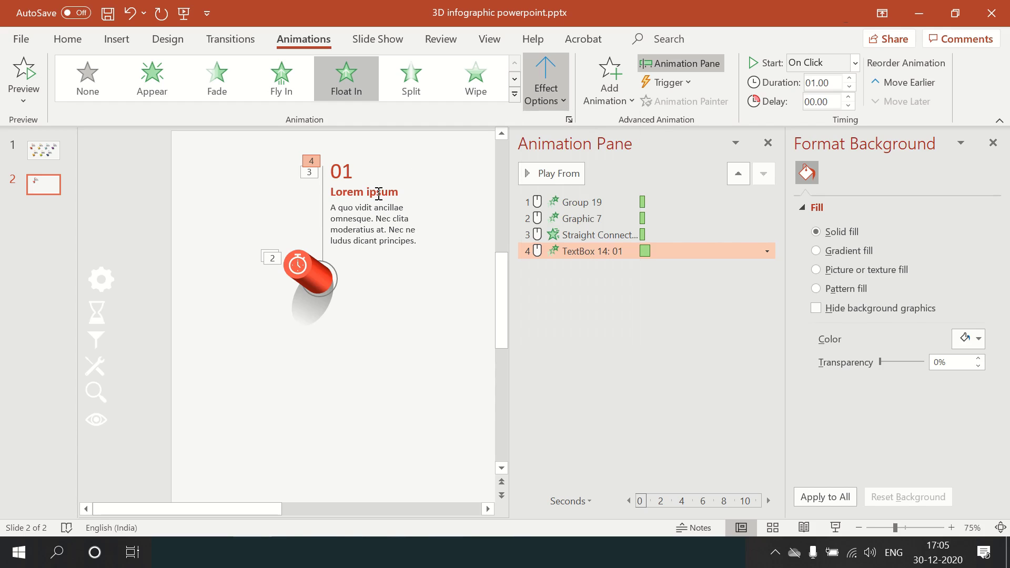
click(382, 192)
shift+click(386, 212)
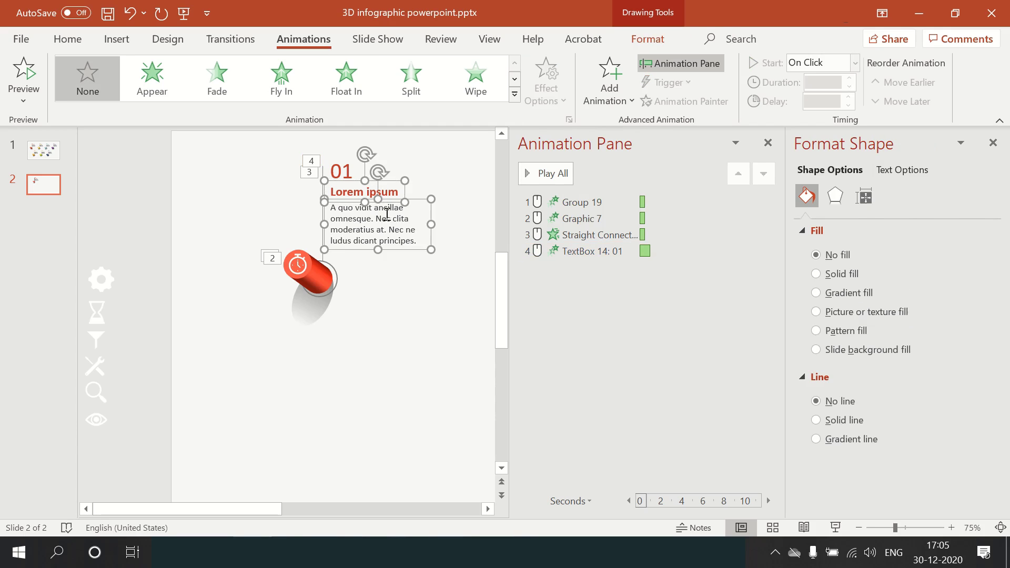
click(516, 80)
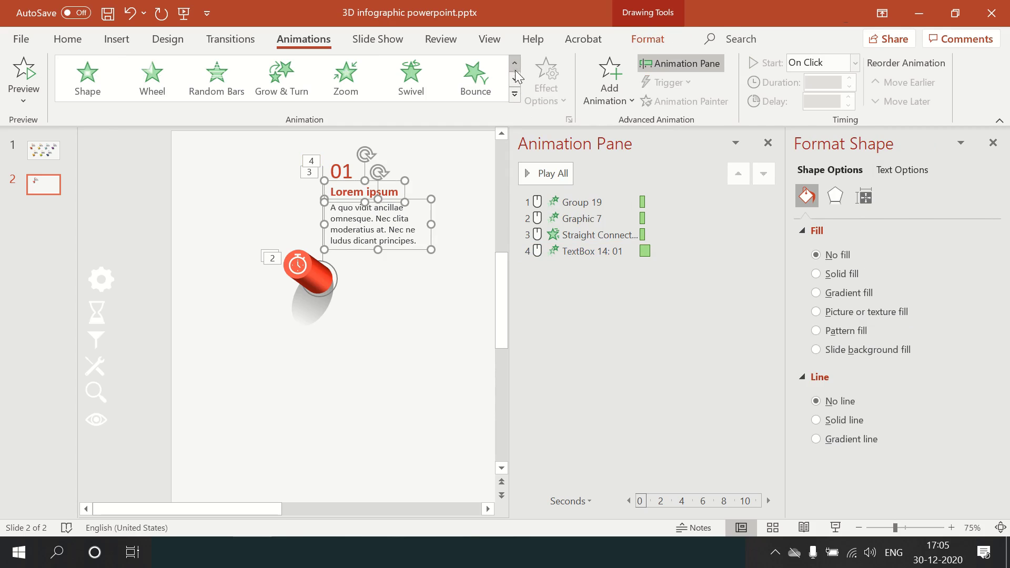
click(513, 63)
click(350, 83)
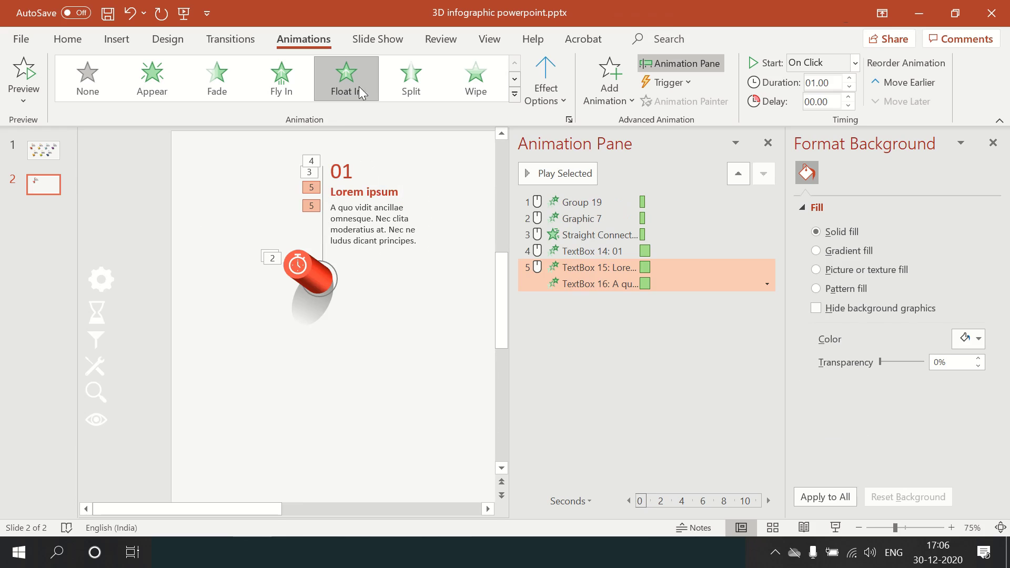
Set all six animations to start After Previous, preview them, and close the Animation Pane.
shift+click(692, 284)
click(766, 283)
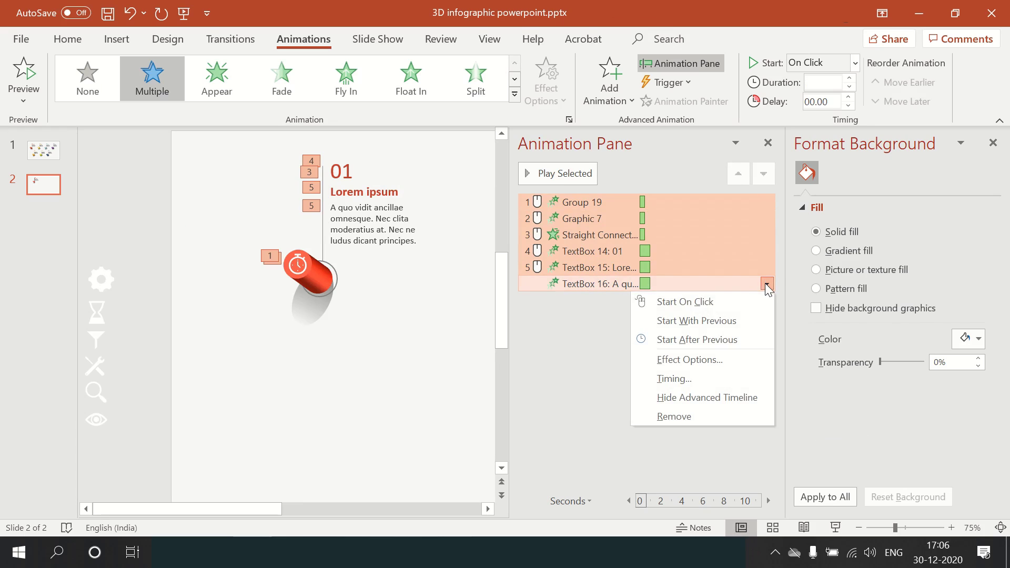
click(715, 339)
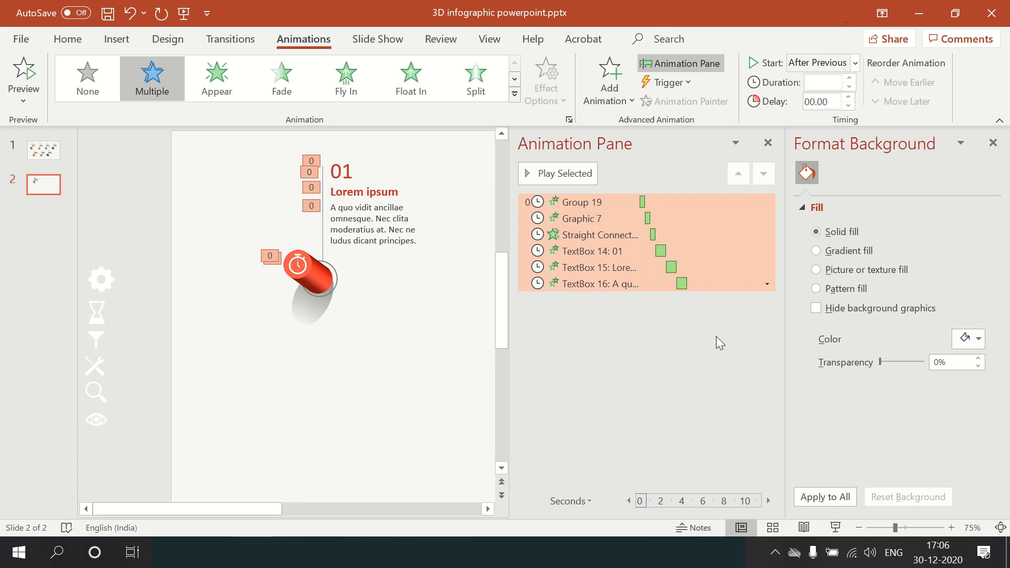
click(582, 174)
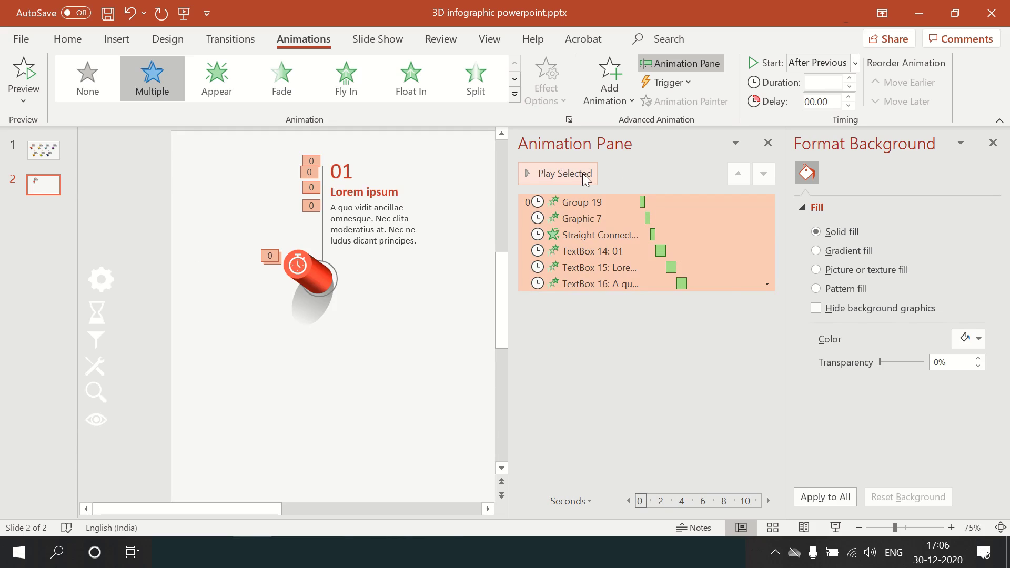
click(138, 205)
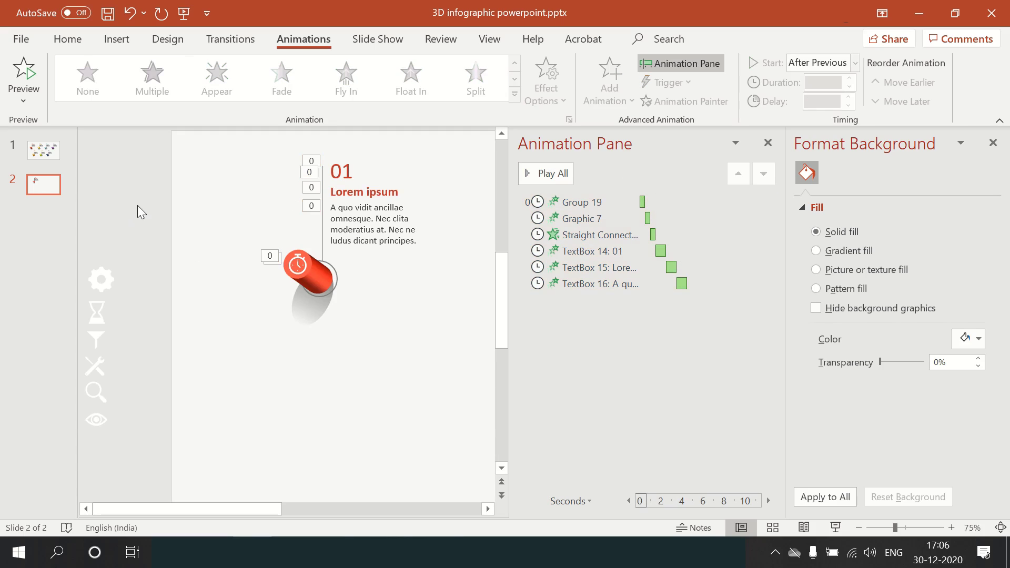
click(773, 144)
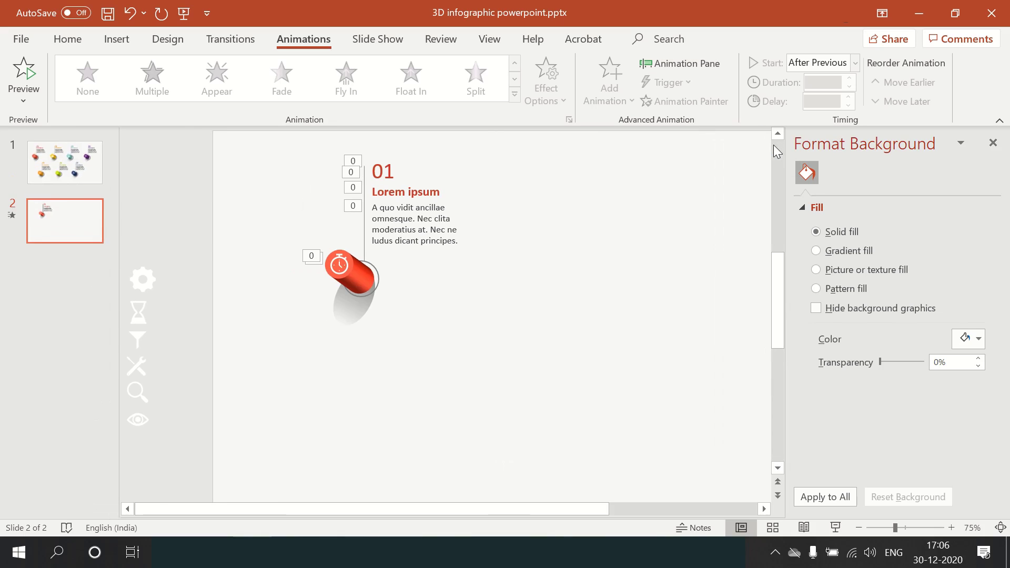
Select the first cylinder group and Ctrl-drag copies into a top row of four.
scroll(466, 234, down, 1)
scroll(467, 235, down, 1)
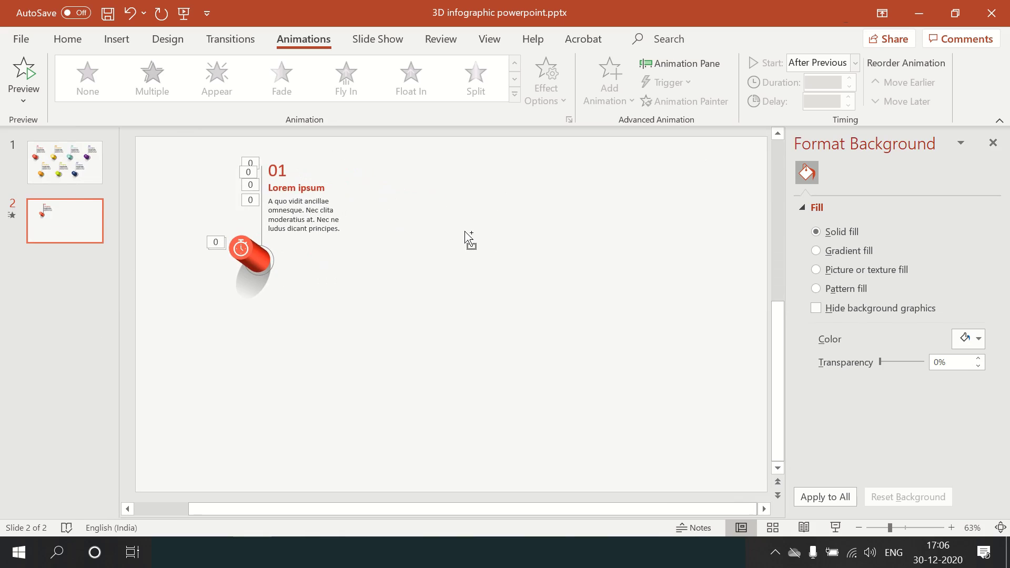
scroll(466, 234, down, 1)
mouse_move(182, 161)
mouse_down()
mouse_move(362, 273)
mouse_move(409, 322)
mouse_up()
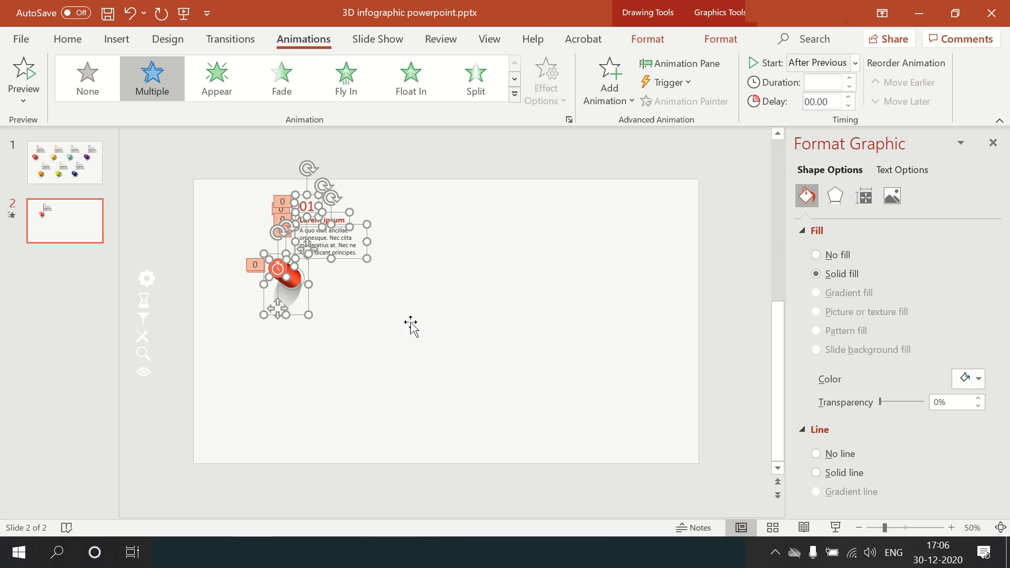
key(Left)
key(Left)
key(Left)
key(Left)
key(Left)
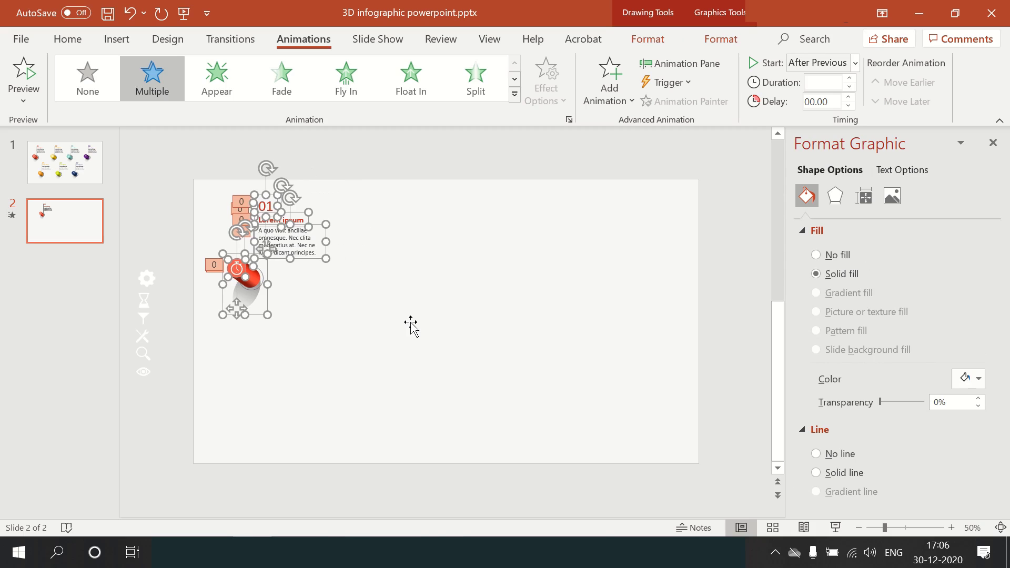
key(ctrl+Right)
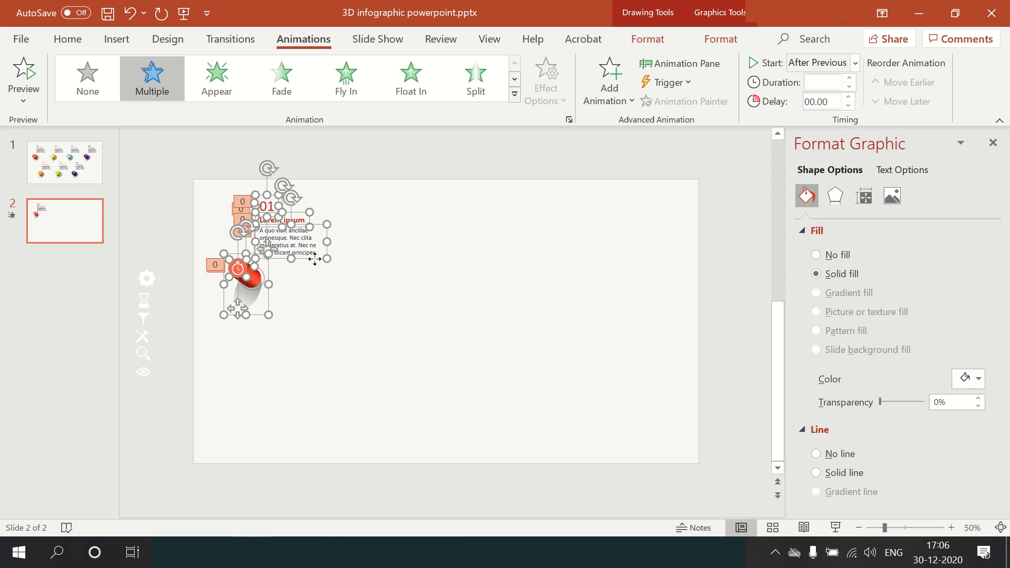
drag(317, 264, 430, 268)
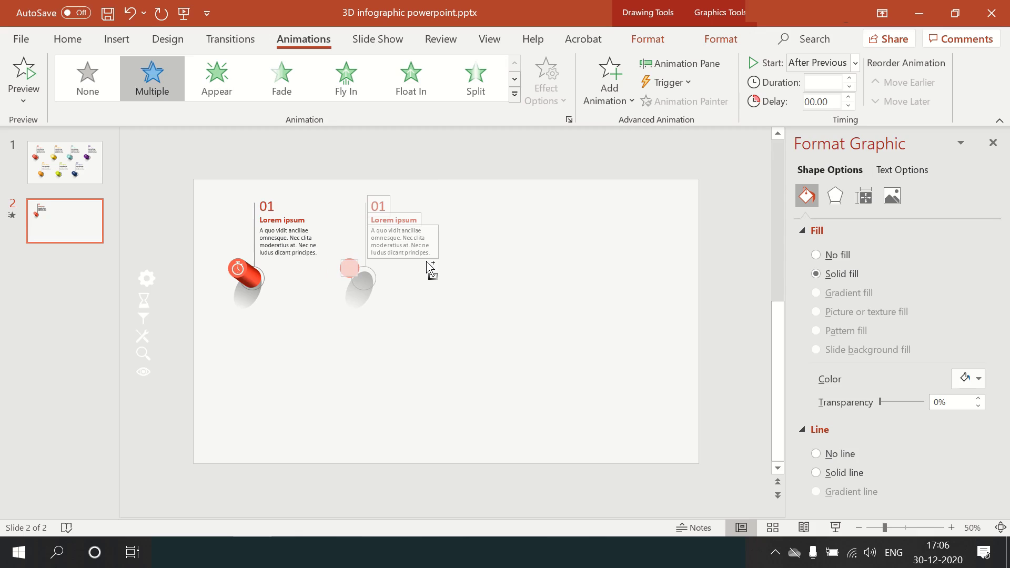
drag(426, 262, 529, 268)
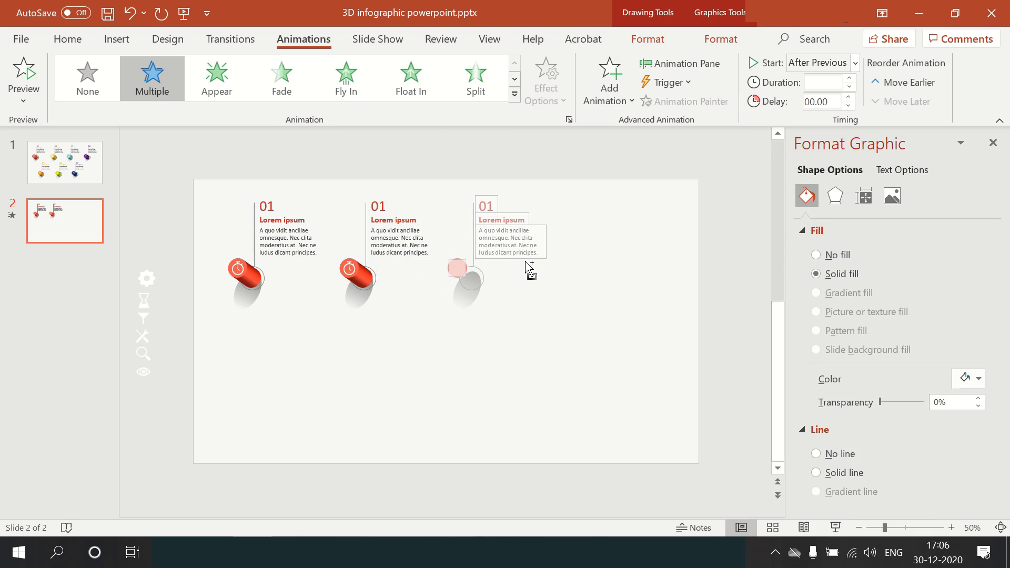
drag(525, 261, 523, 261)
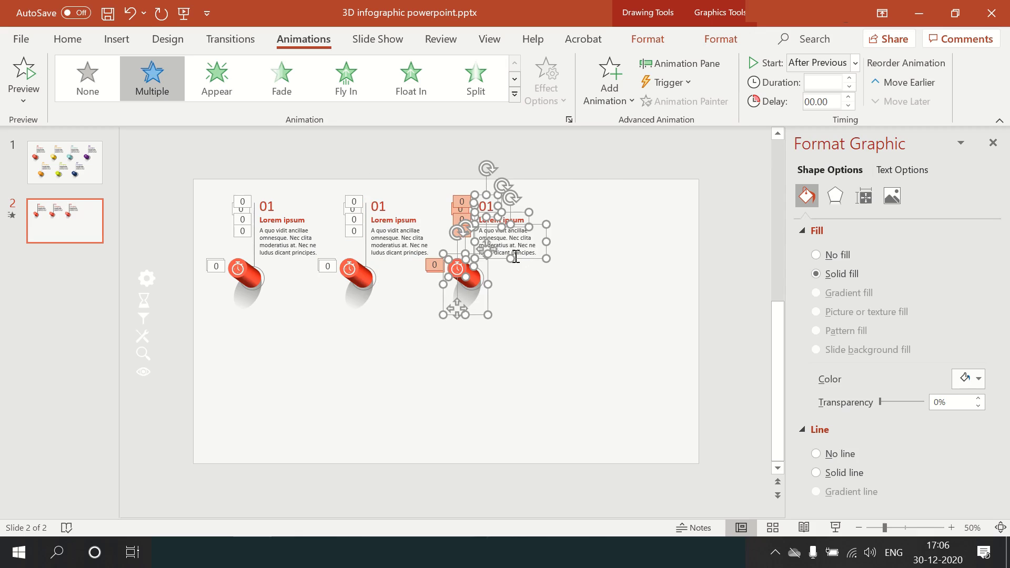
mouse_move(524, 266)
mouse_down()
mouse_move(634, 274)
mouse_move(629, 393)
mouse_up()
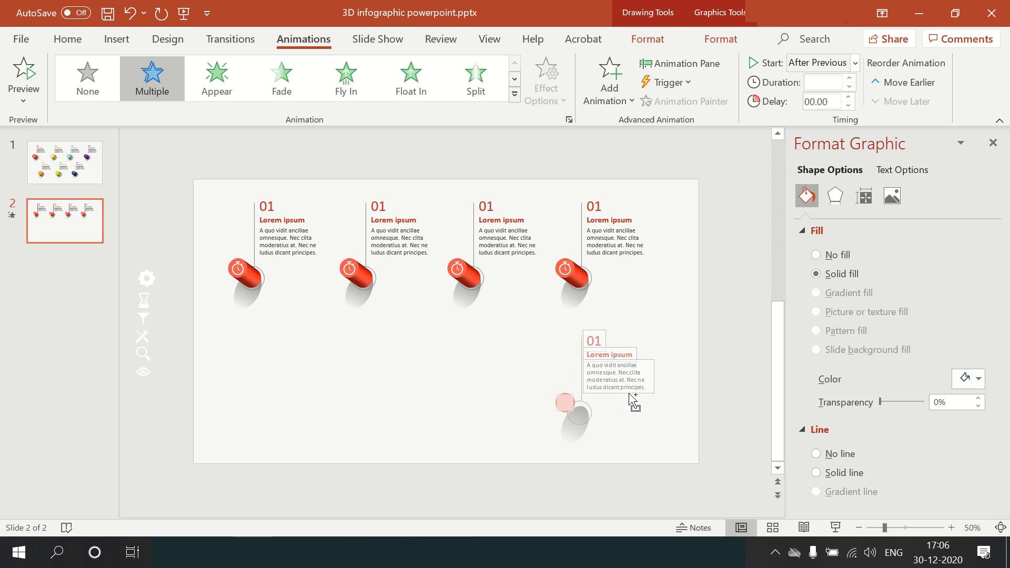
Add three copies in a bottom row and shift it left, staggered under the top cylinders.
drag(629, 394, 629, 393)
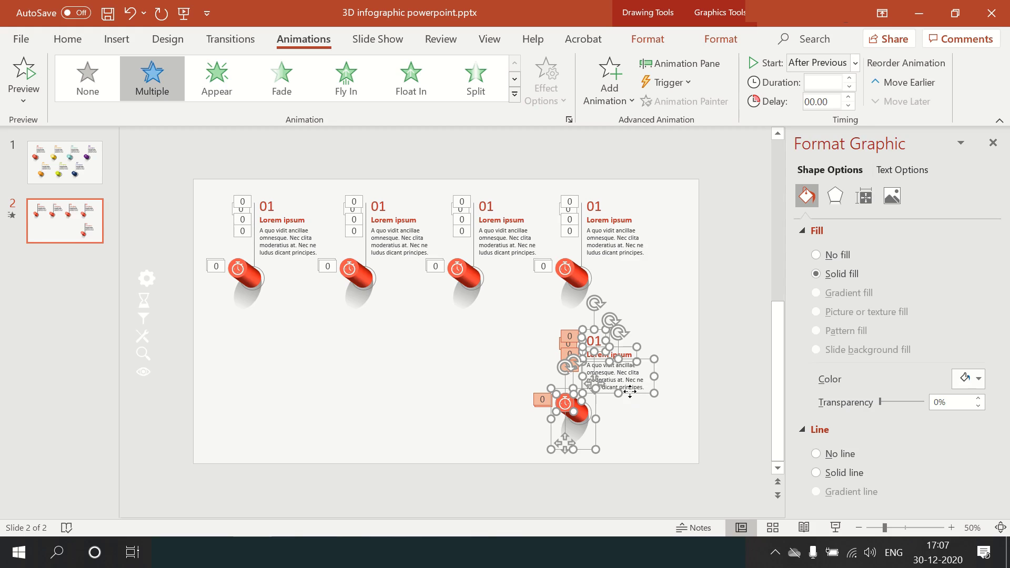
mouse_move(627, 392)
mouse_down()
mouse_move(510, 400)
mouse_move(519, 393)
mouse_up()
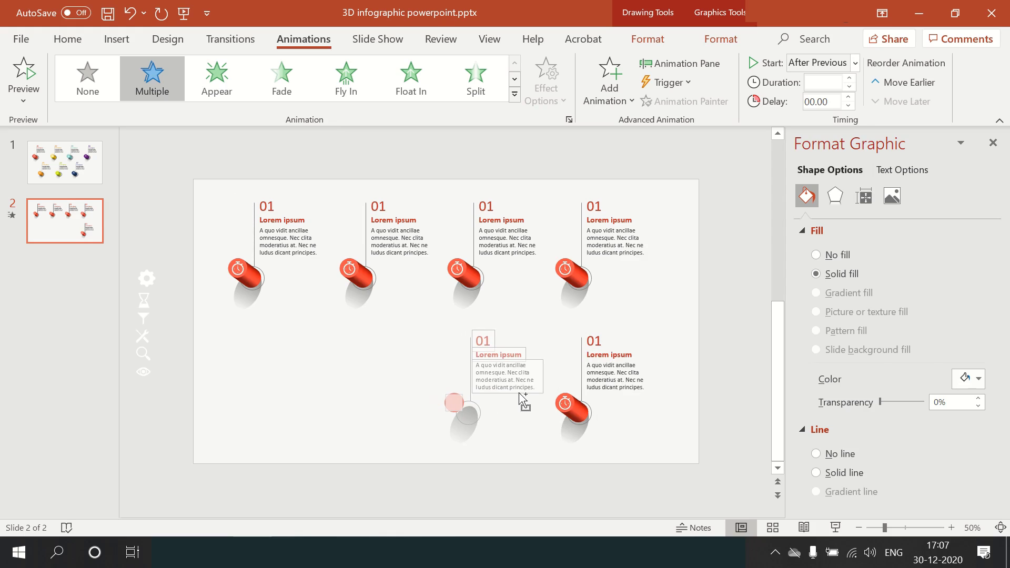
mouse_move(520, 396)
mouse_down()
mouse_move(404, 393)
mouse_move(412, 389)
mouse_up()
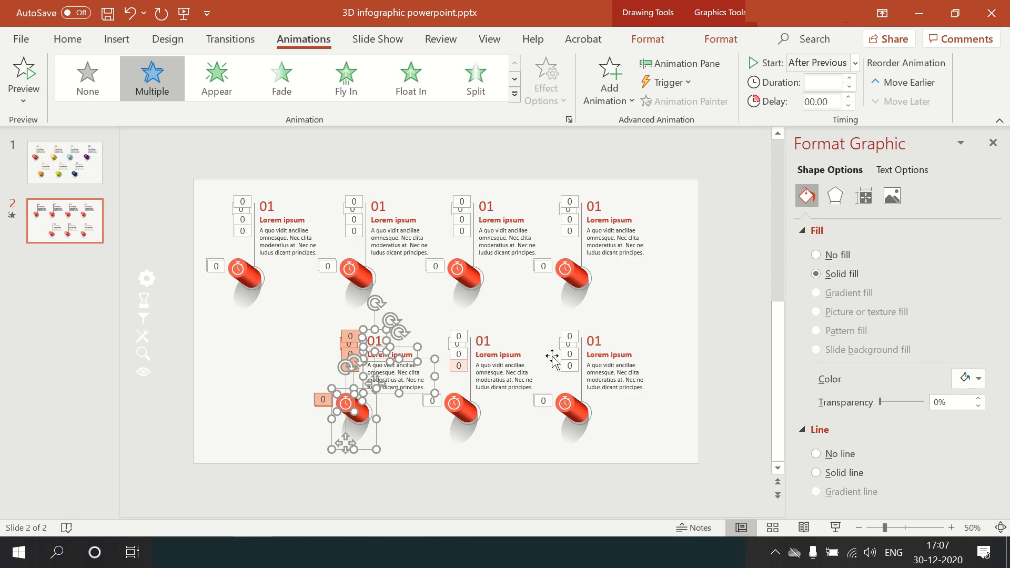
drag(744, 293, 301, 461)
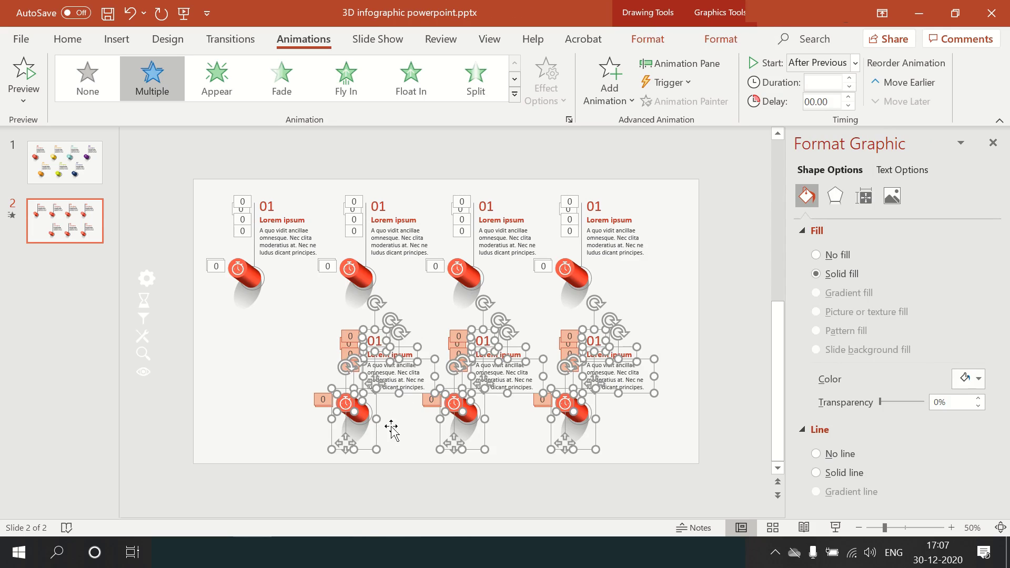
drag(375, 432, 318, 424)
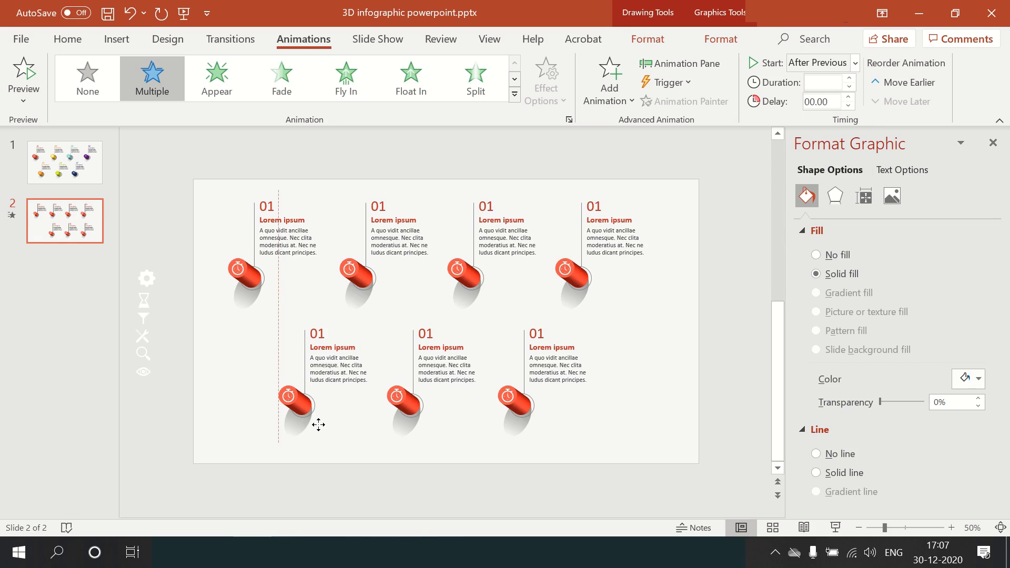
drag(318, 424, 318, 425)
click(726, 259)
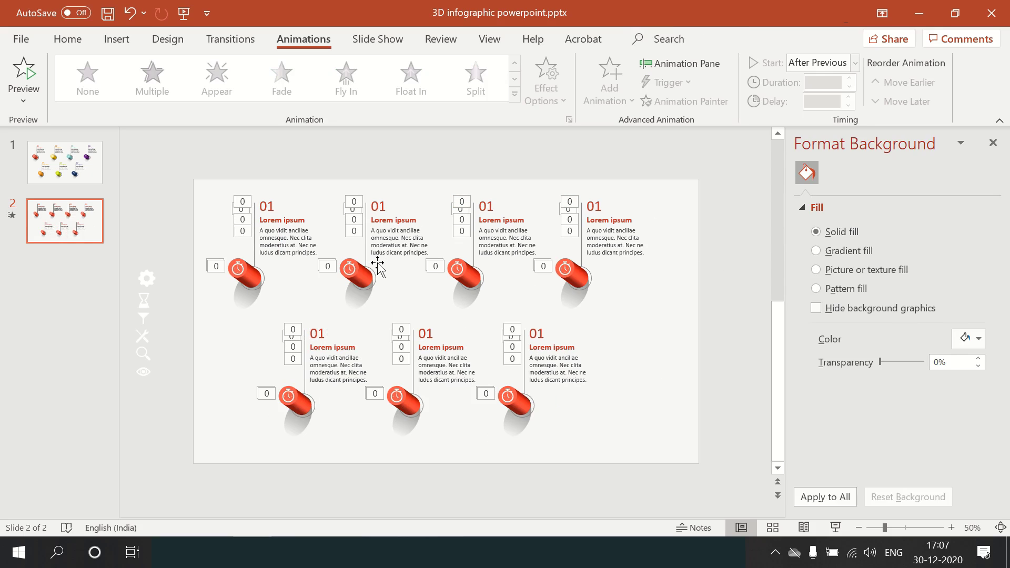
Save the presentation and return to the Home commands.
key(ctrl+s)
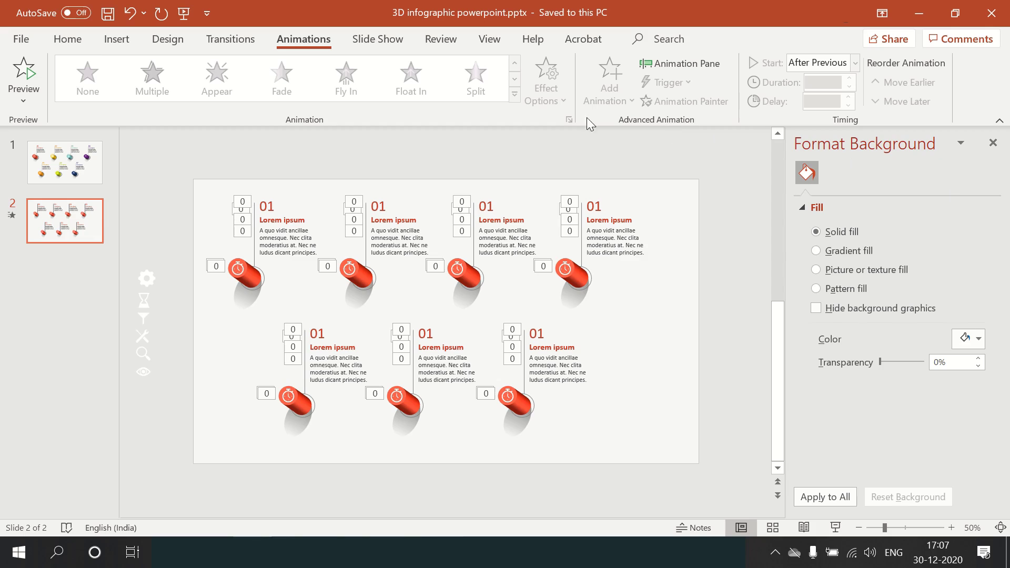
click(68, 39)
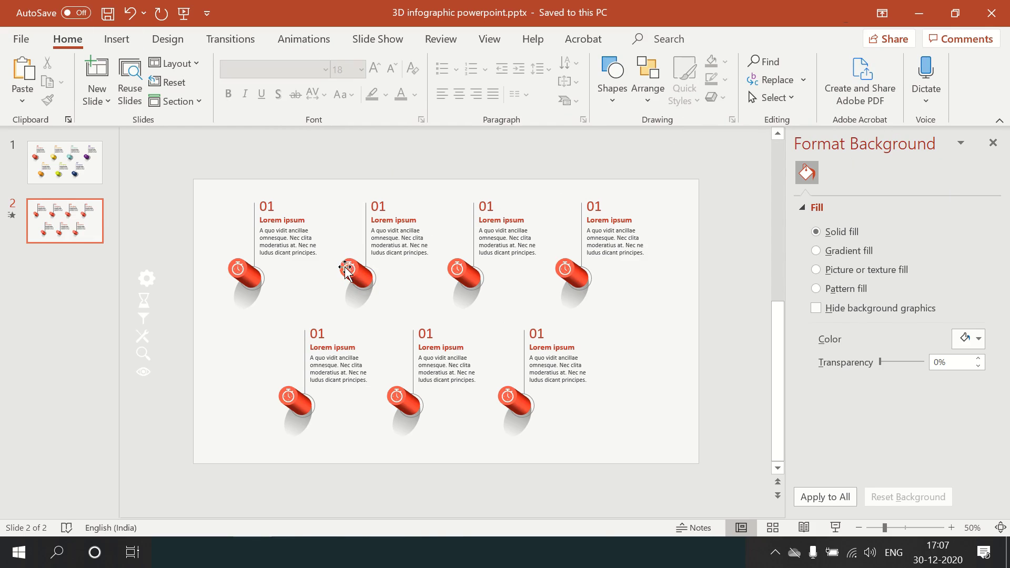
ctrl+scroll(366, 273, up, 3)
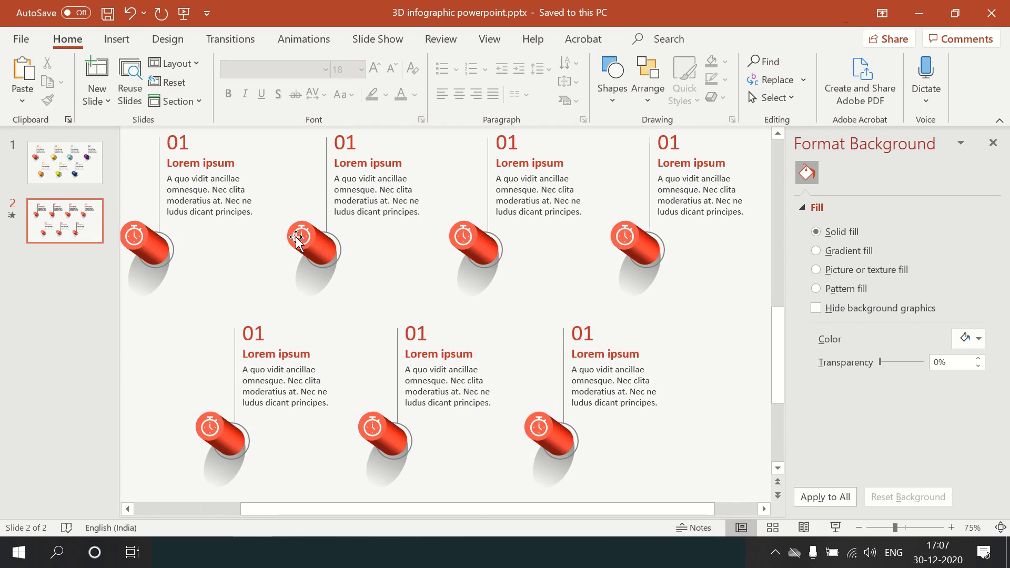
Delete the timer icon from the second top-row cylinder.
click(292, 229)
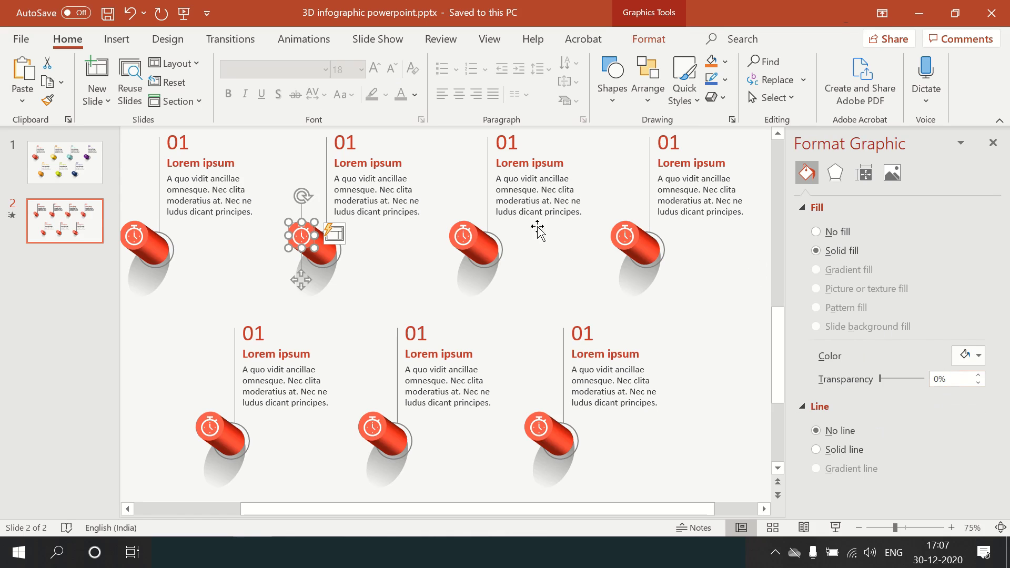
scroll(465, 330, up, 5)
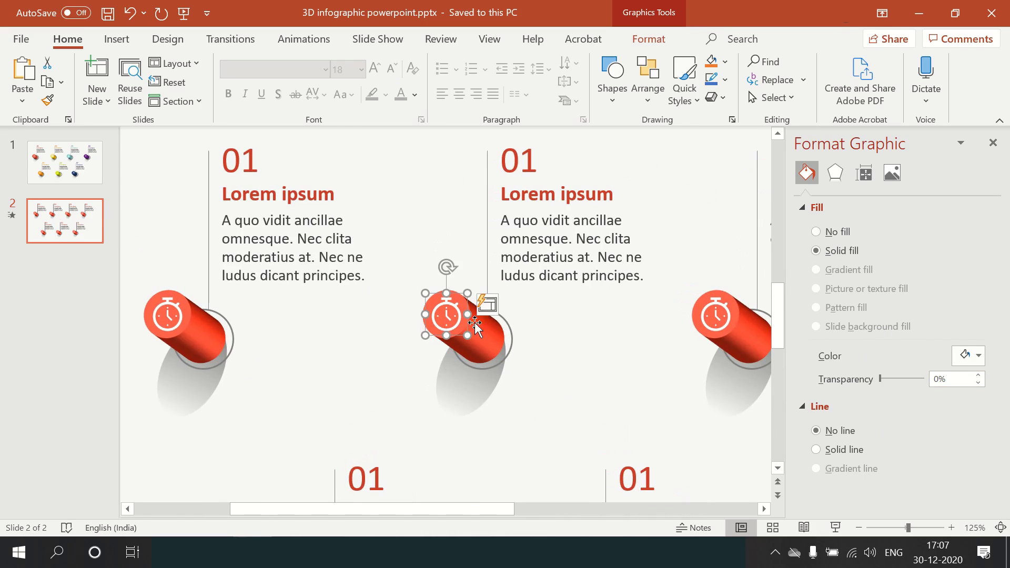
click(481, 336)
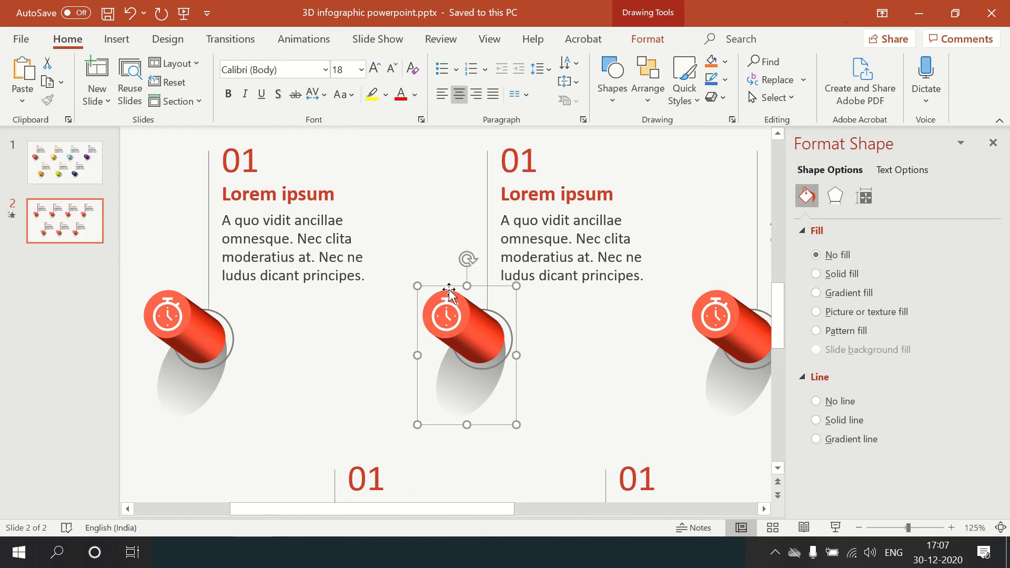
click(438, 301)
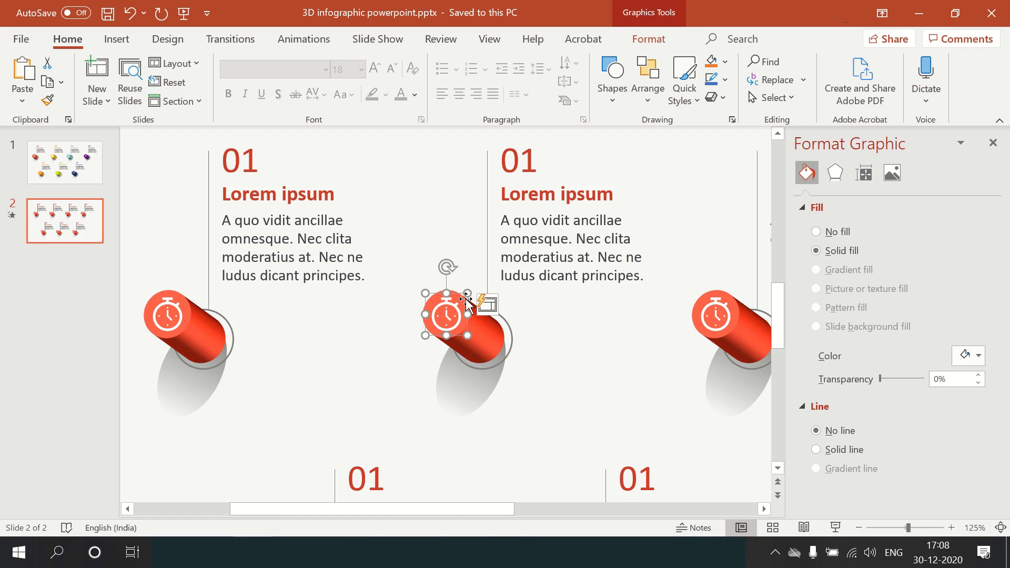
key(Delete)
click(460, 305)
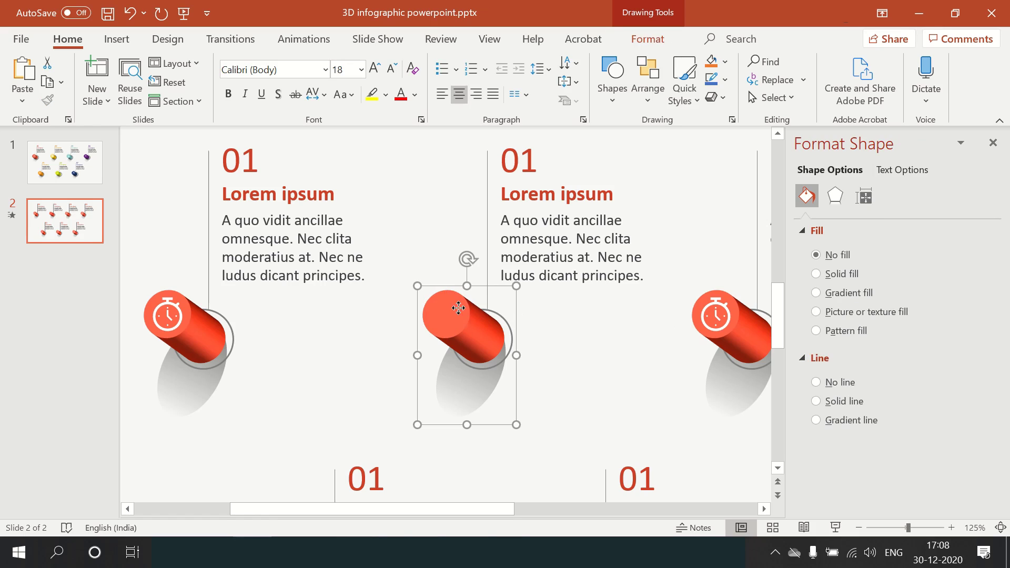
Fill the second cylinder's cap teal and eyedrop that teal for its 3-D depth colour.
click(458, 308)
click(979, 380)
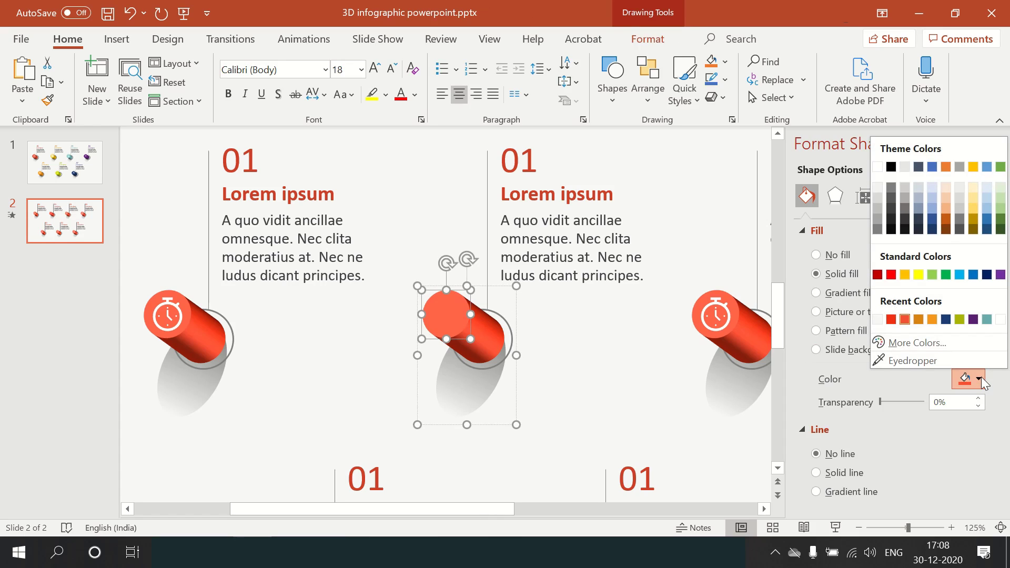
click(986, 320)
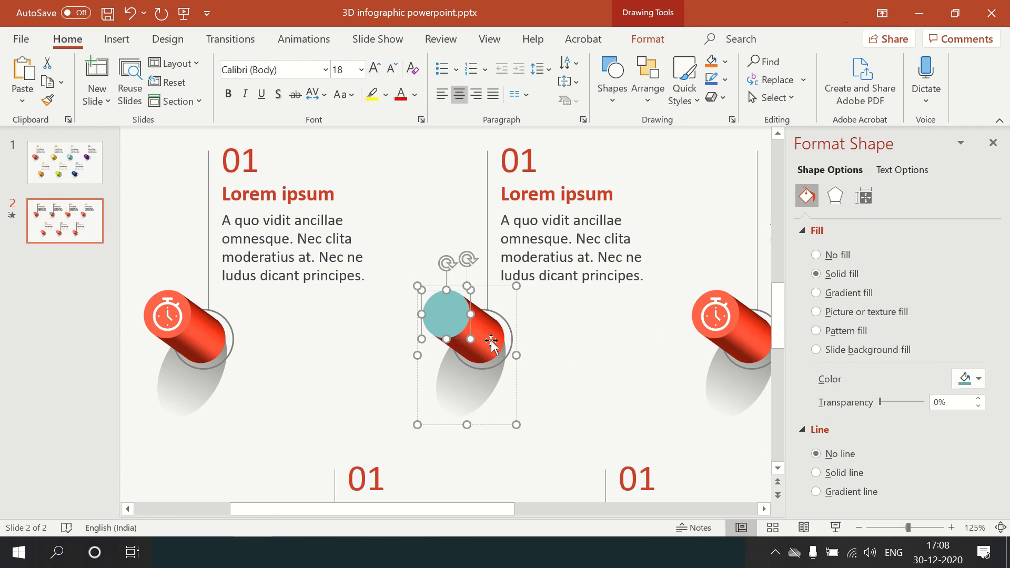
click(834, 197)
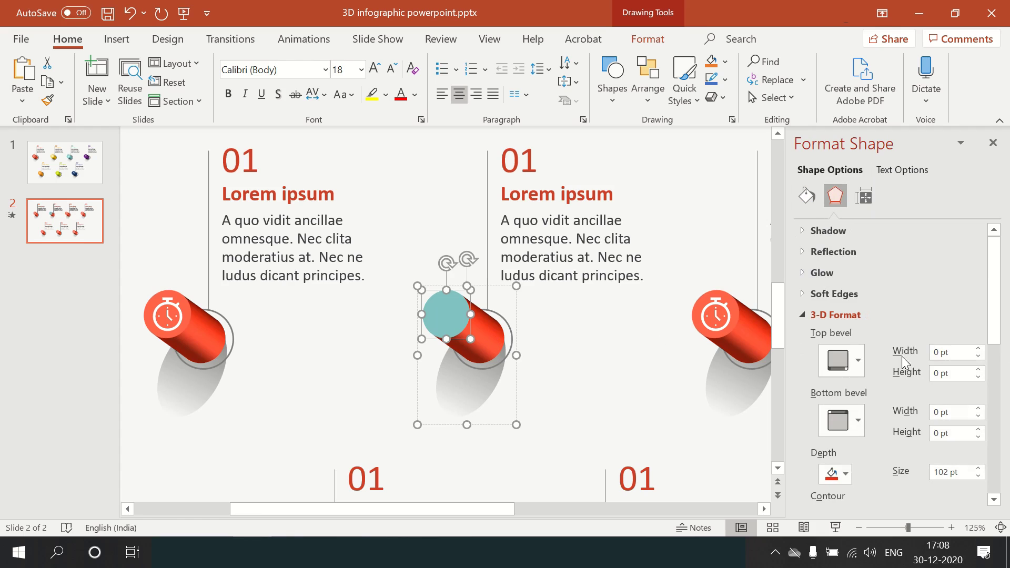
click(845, 474)
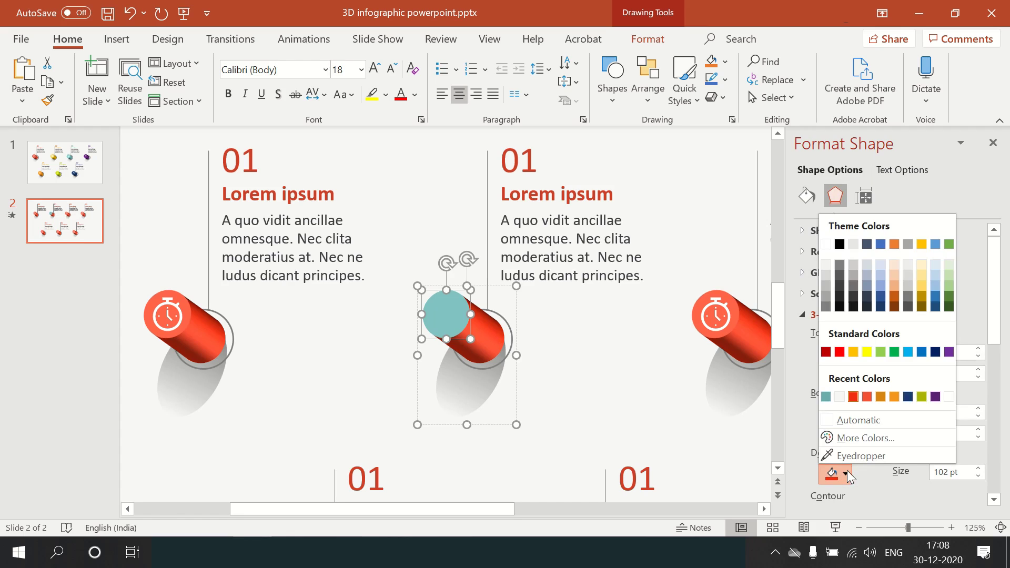
click(858, 456)
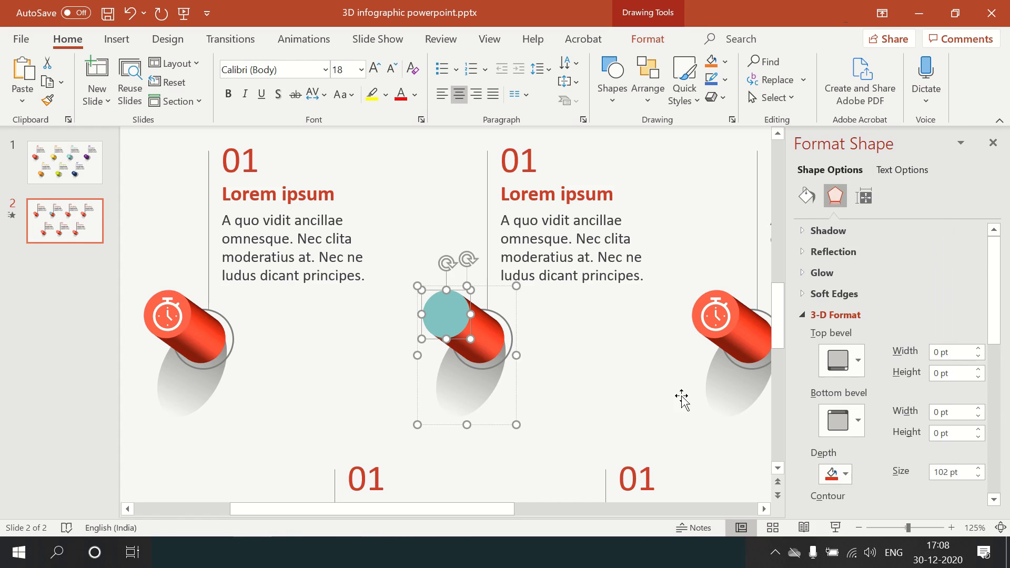
click(458, 311)
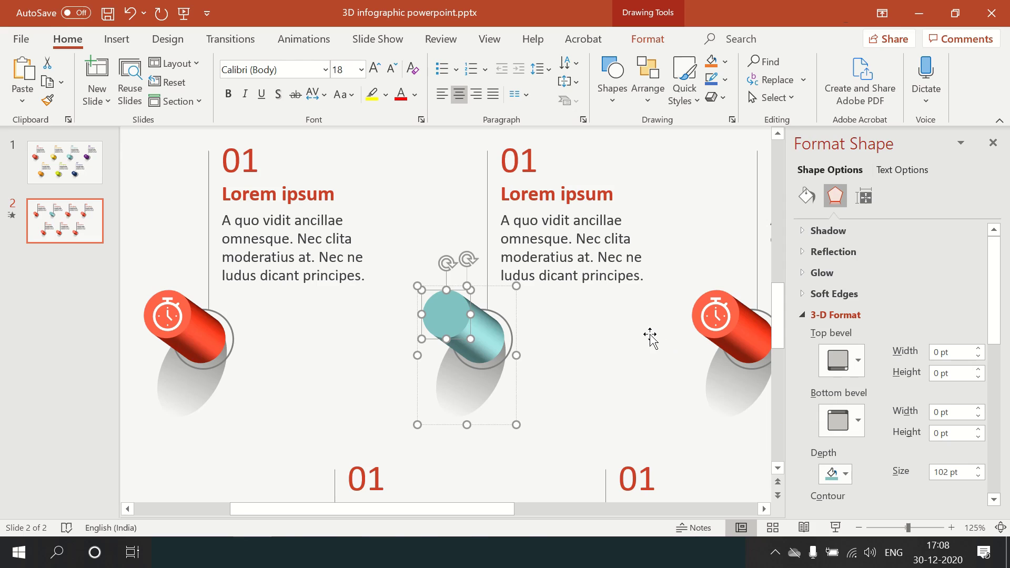
Darken the depth colour slightly to RGB 104, 186, 184 via More Colors.
click(844, 474)
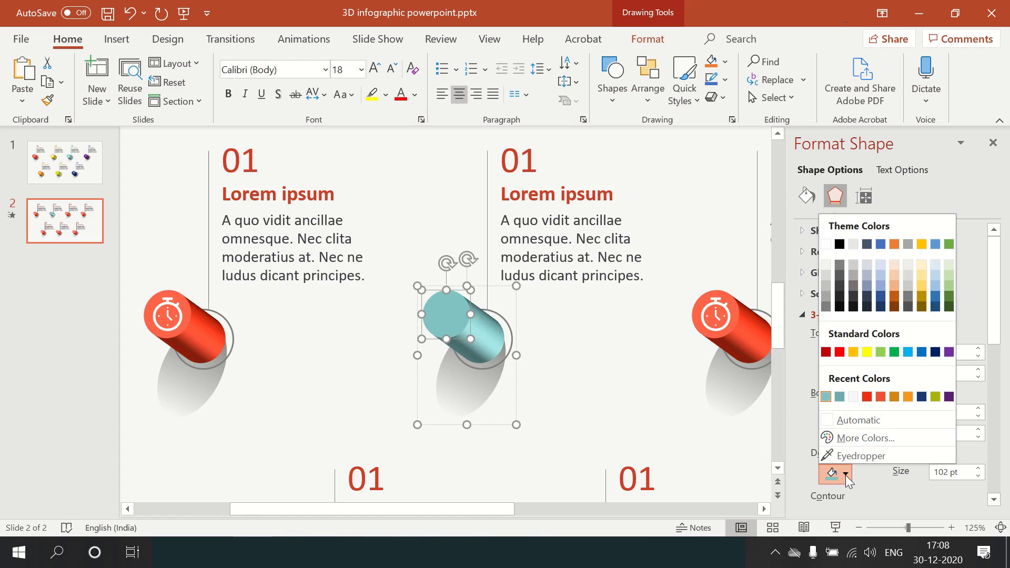
click(861, 439)
drag(529, 233, 538, 229)
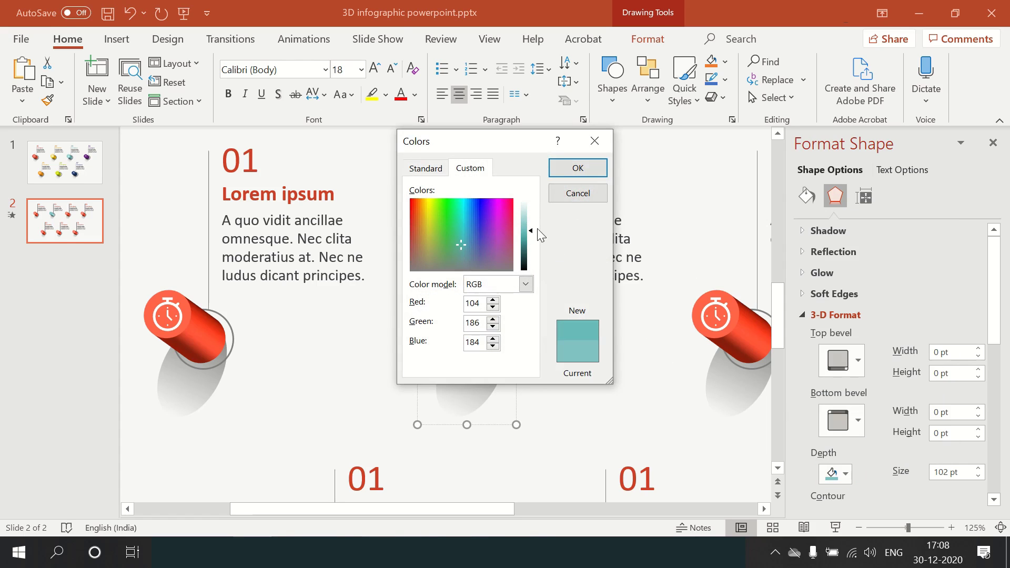
click(578, 169)
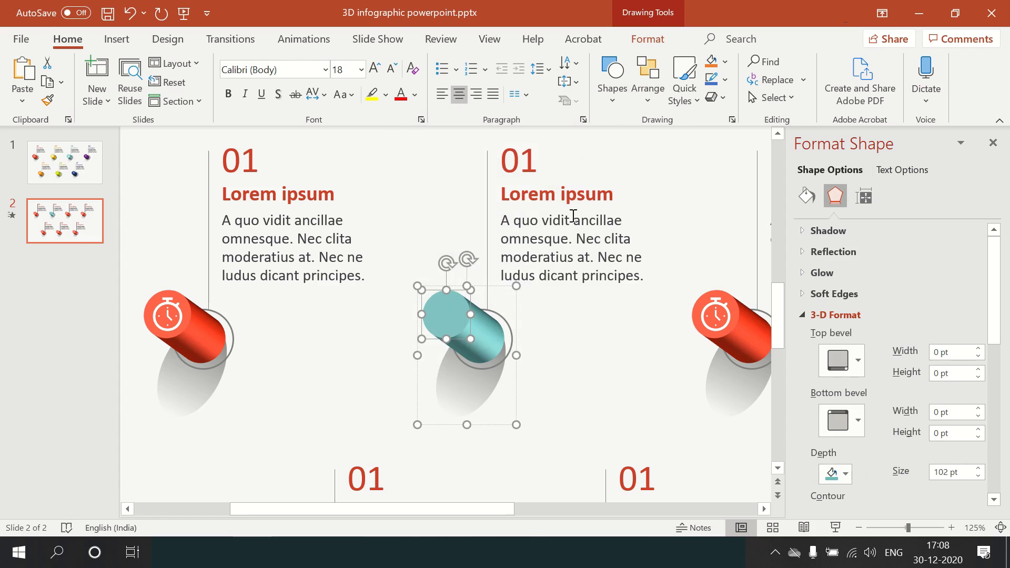
ctrl+scroll(566, 227, down, 3)
ctrl+scroll(567, 227, down, 2)
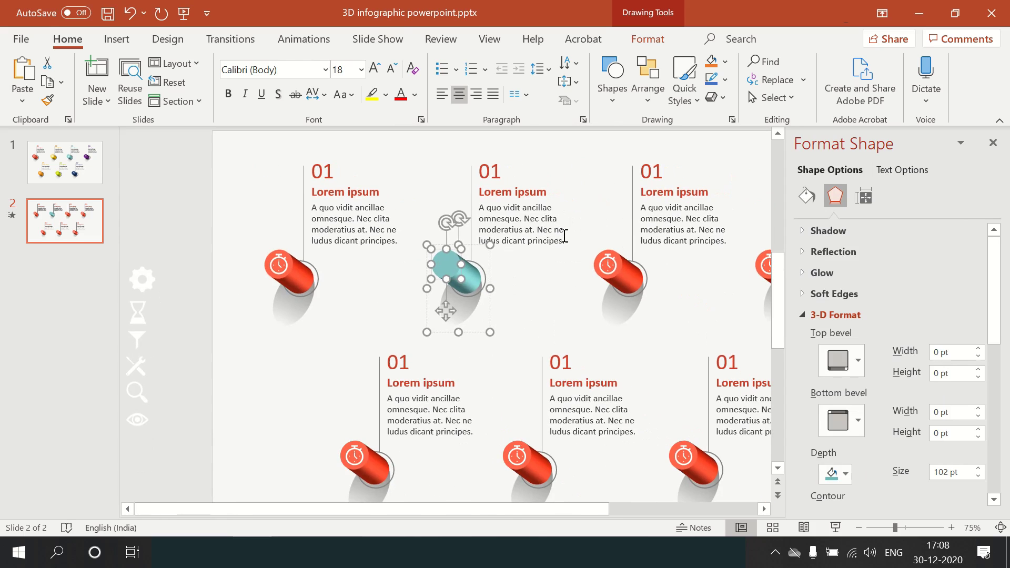
click(190, 195)
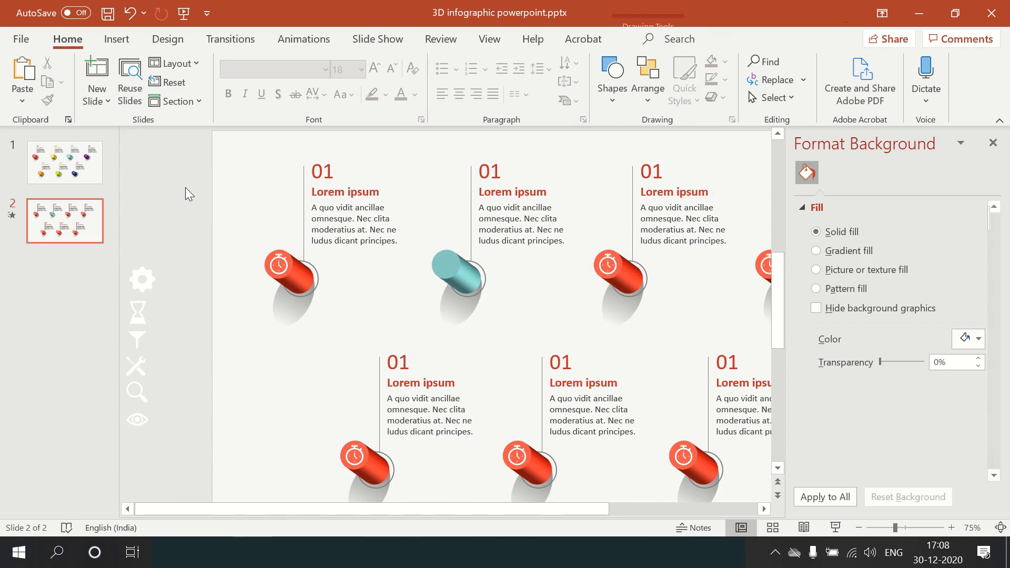
Delete the third cylinder's stopwatch icon and fill its cap purple.
click(609, 265)
key(Delete)
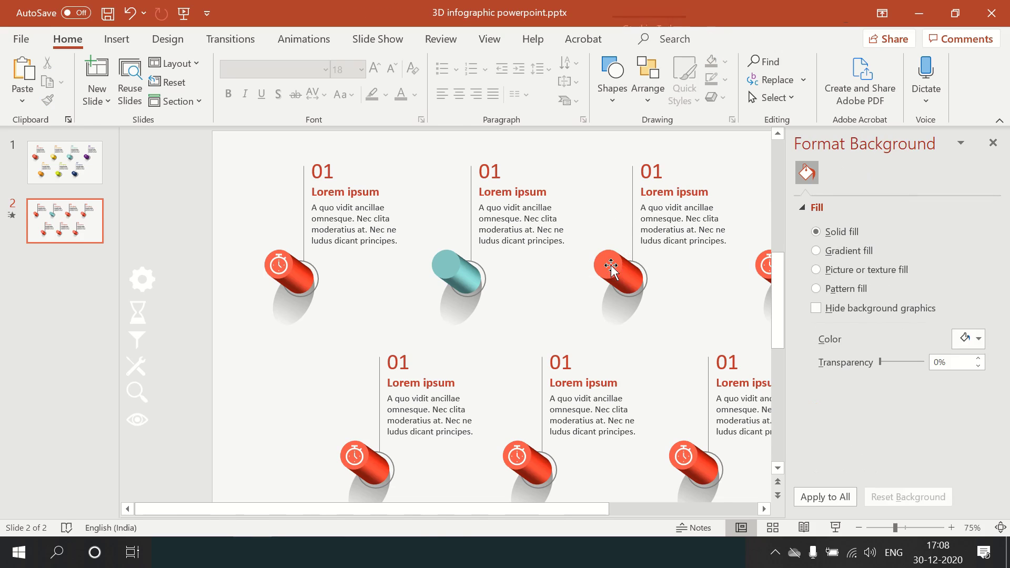
click(619, 276)
click(613, 267)
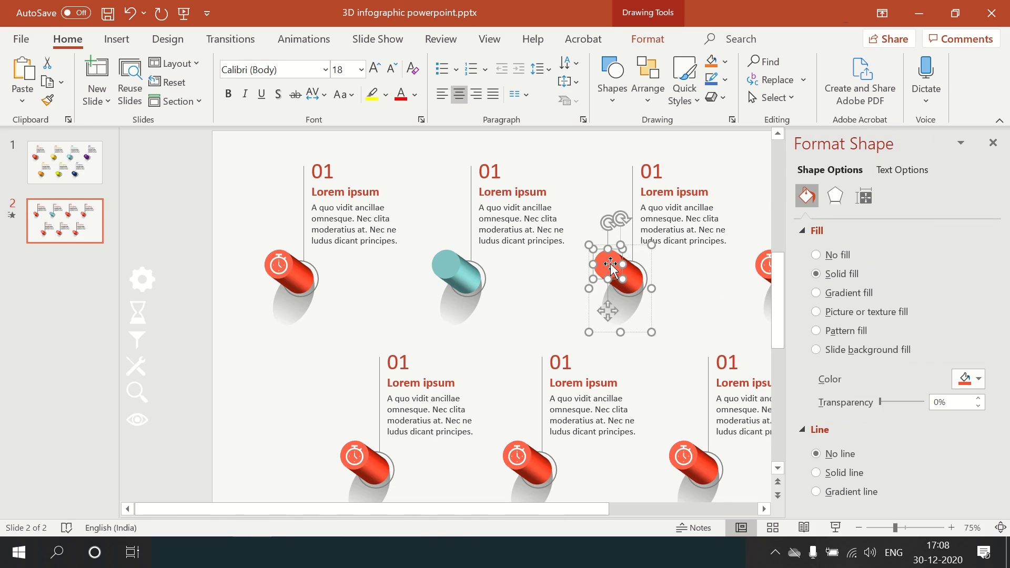
click(980, 379)
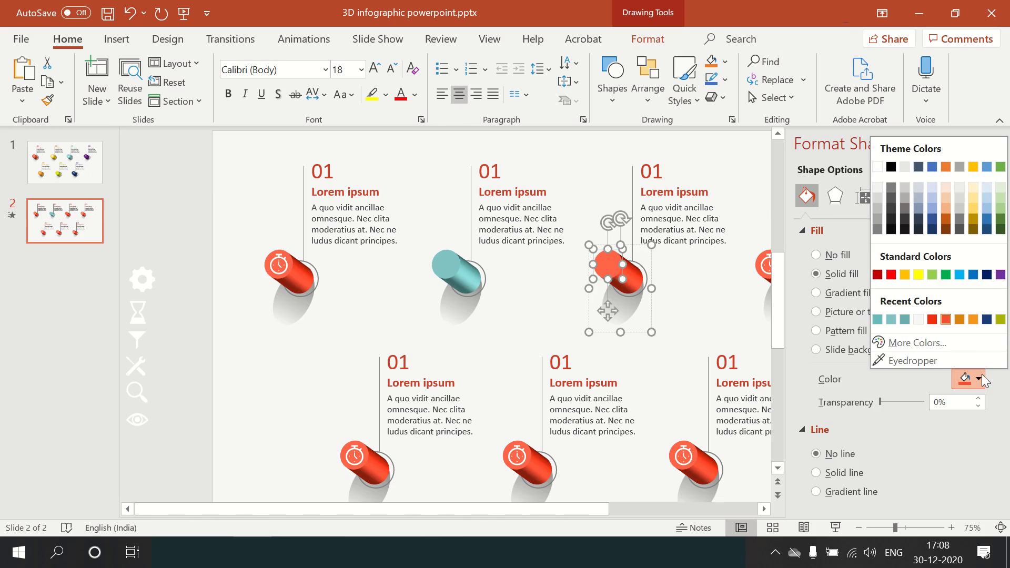
click(1000, 275)
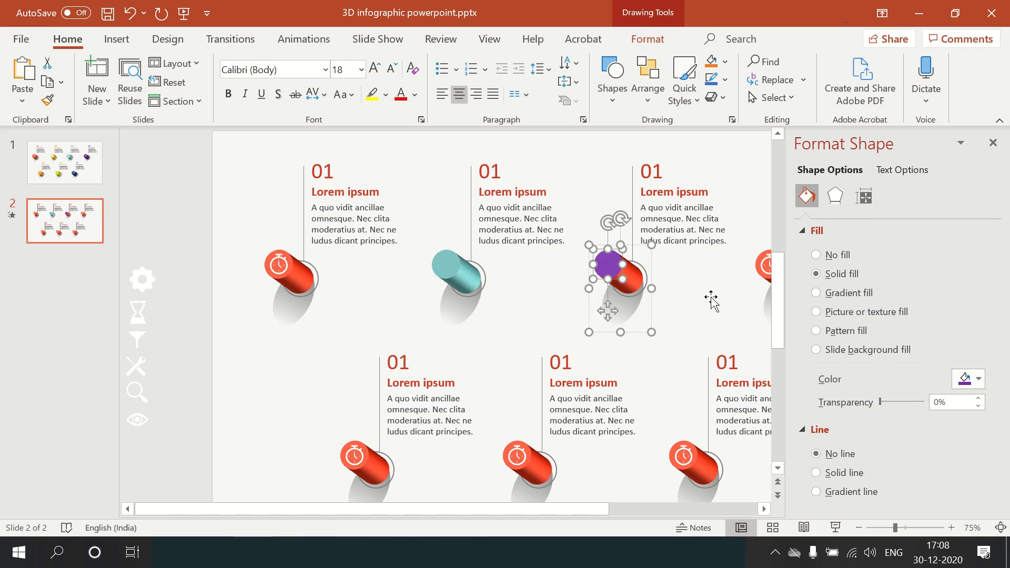
Eyedrop the cap's purple for the third cylinder's 3-D depth colour.
click(835, 195)
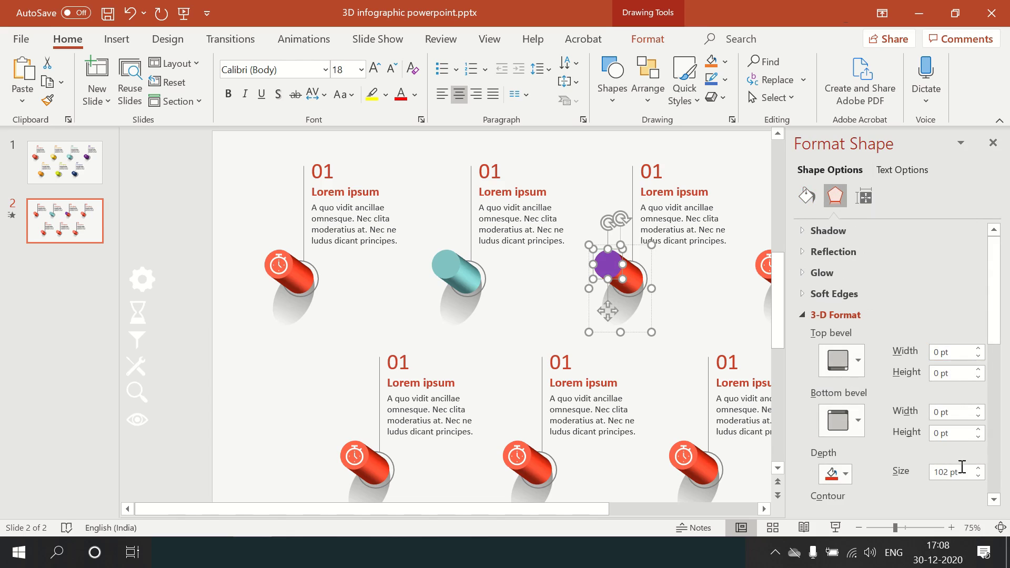
click(844, 474)
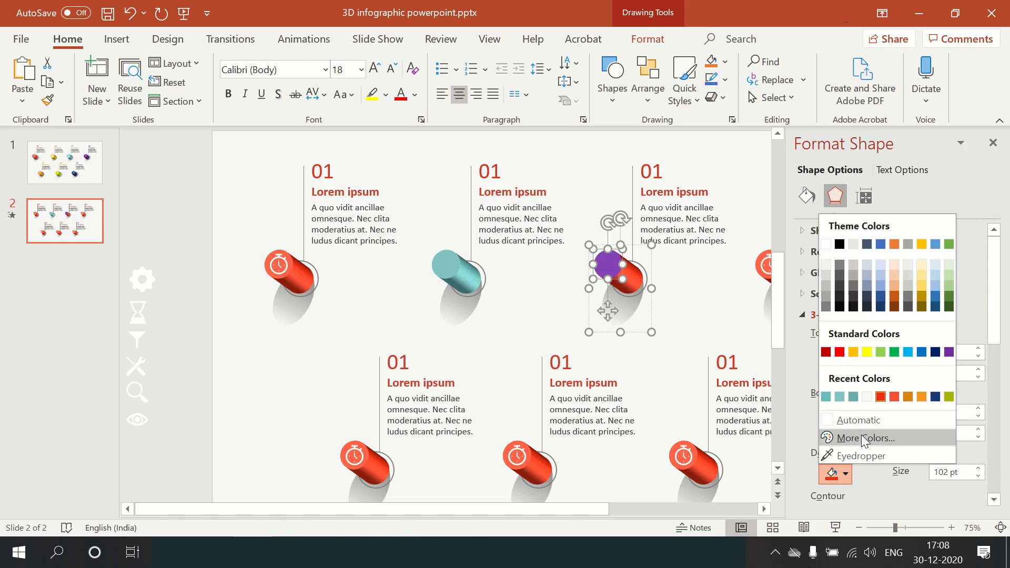
click(860, 455)
click(615, 263)
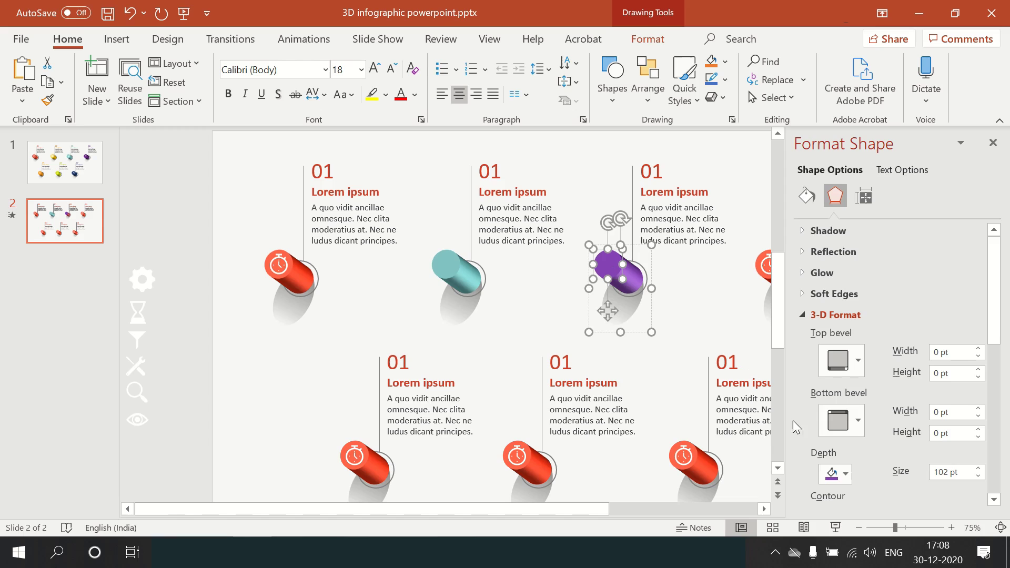
drag(582, 509, 635, 517)
Remove the fourth cylinder's stopwatch icon and fill its cap orange.
click(703, 265)
key(Escape)
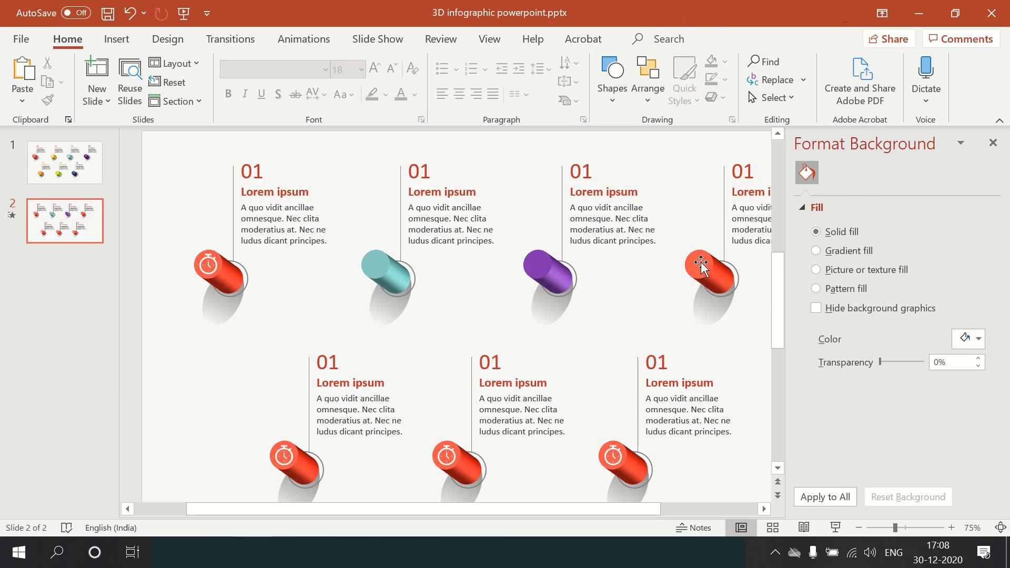
click(697, 266)
click(697, 265)
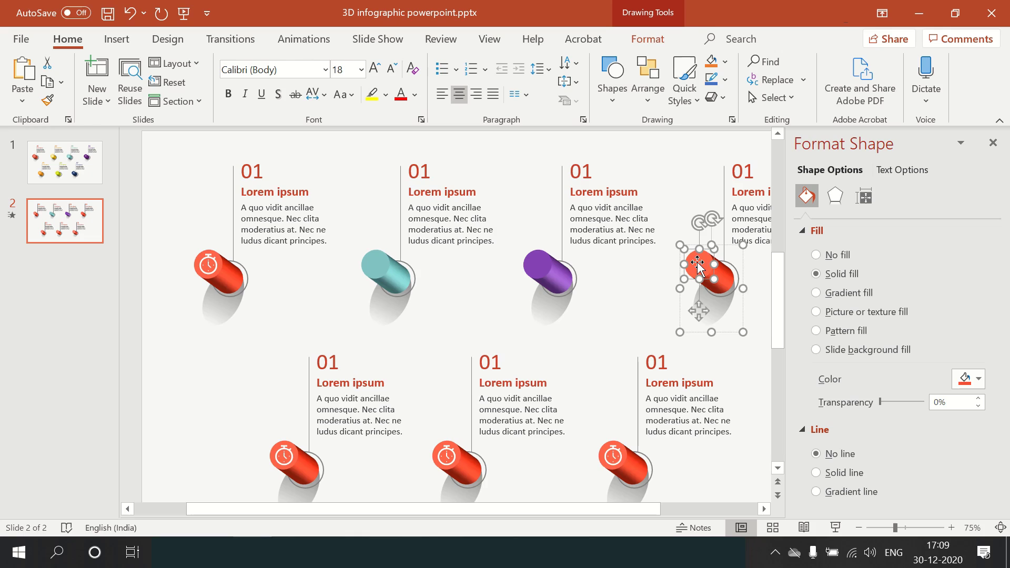
click(979, 379)
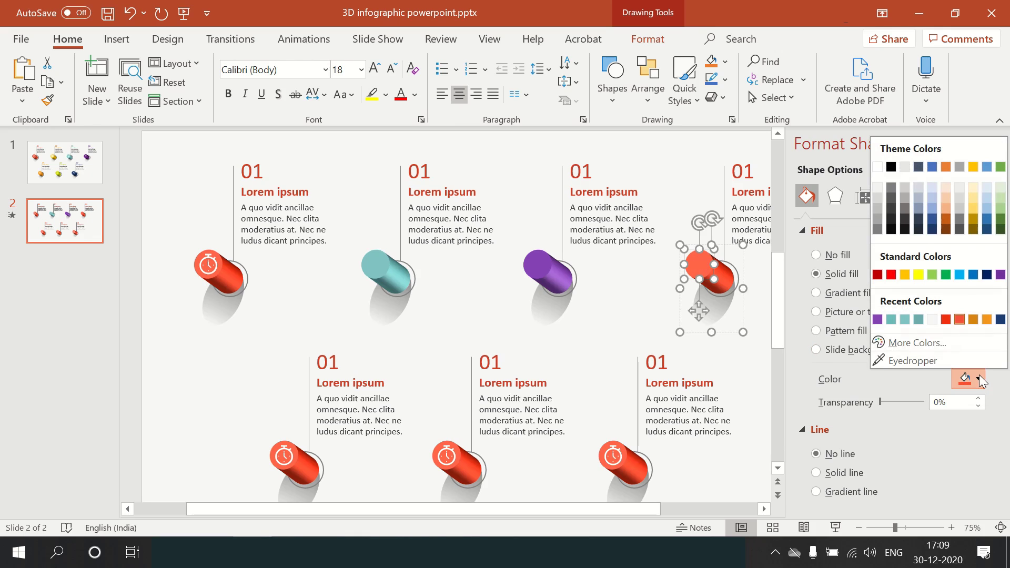
click(987, 320)
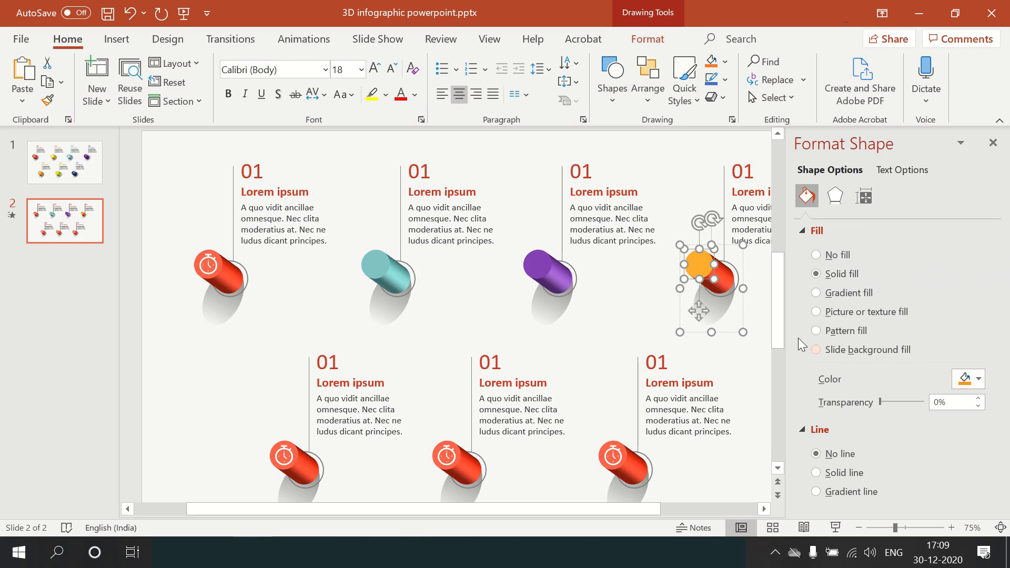
Set the fourth cylinder's 3-D depth colour to orange.
click(834, 196)
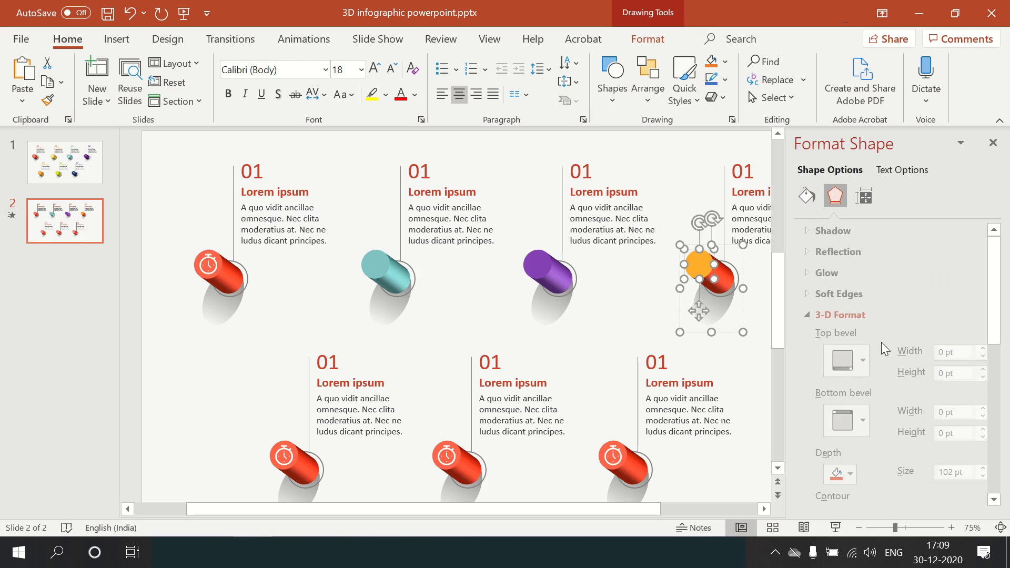
click(844, 468)
click(825, 396)
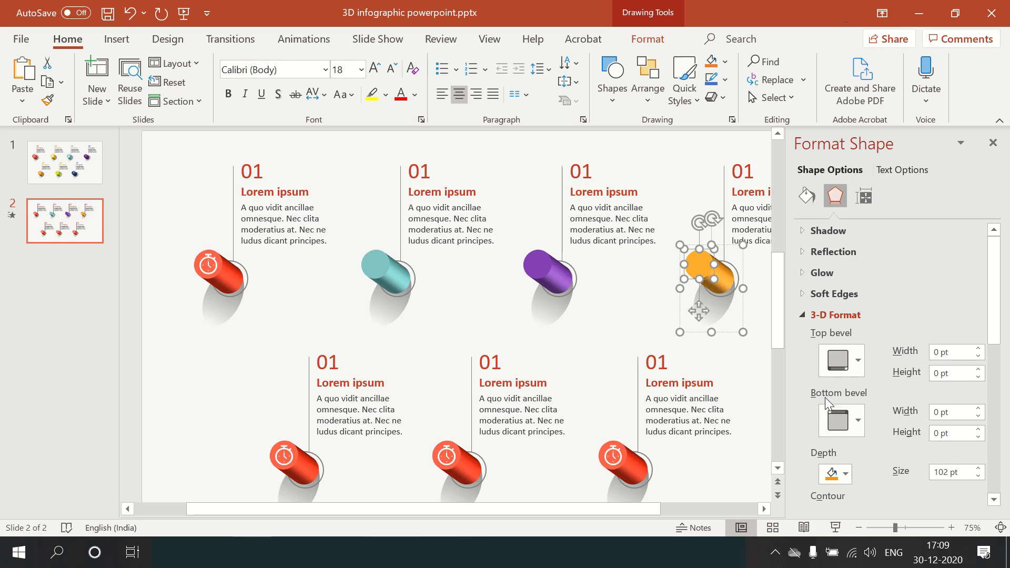
click(205, 424)
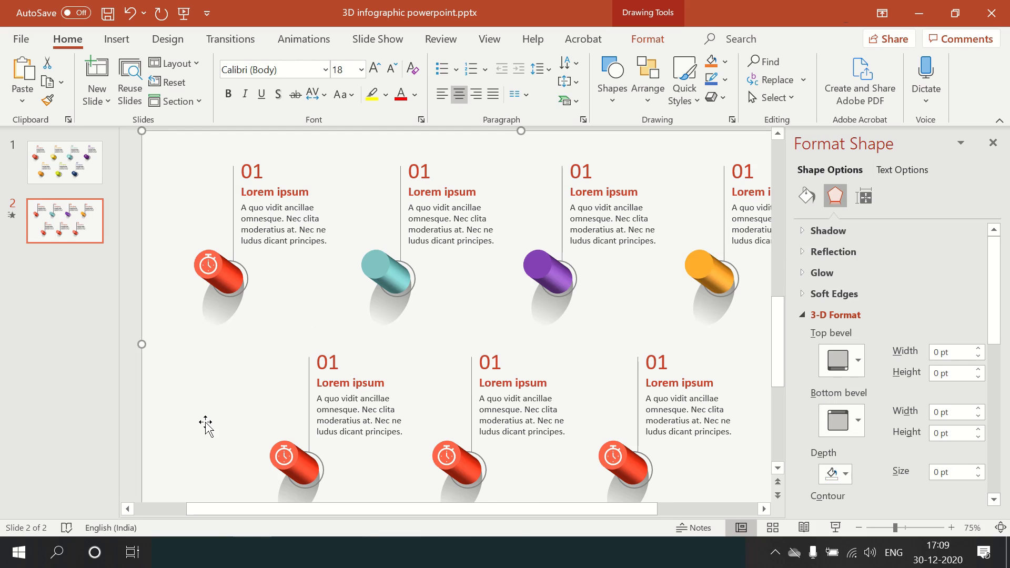
Remove the bottom-left cylinder's timer icon and fill its cap light green.
click(284, 455)
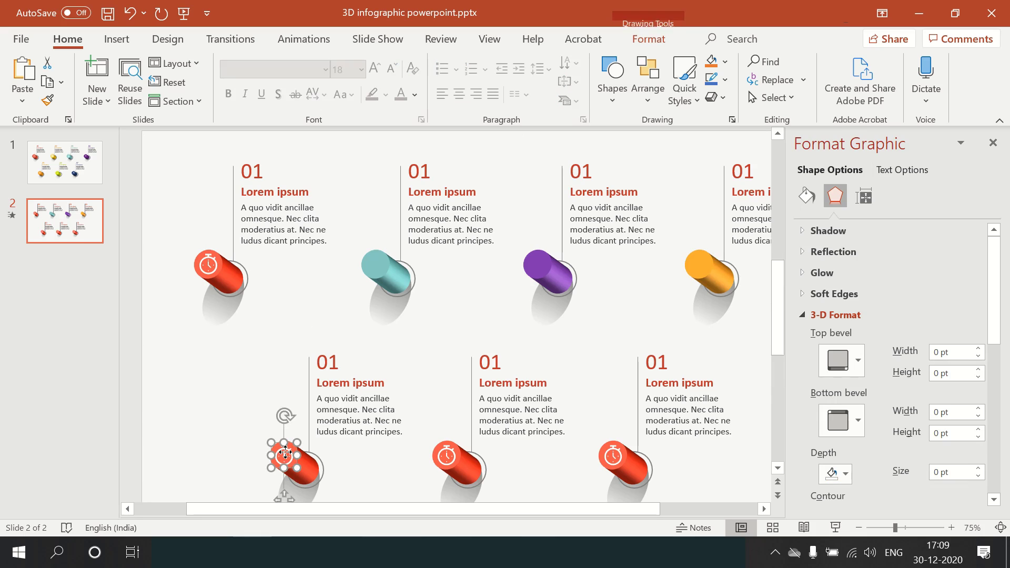
key(ctrl+shift+g)
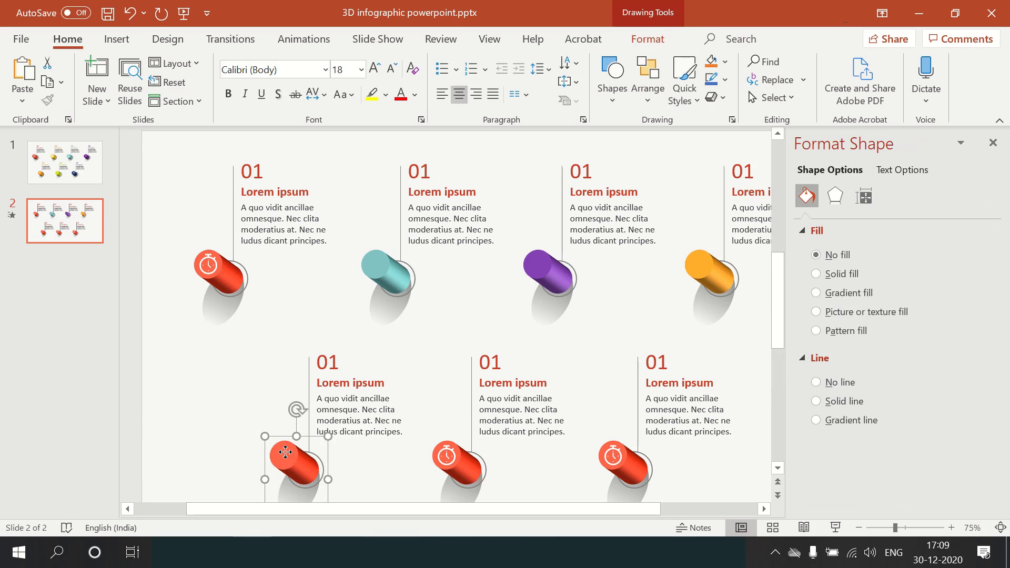
key(ctrl+shift+g)
click(978, 379)
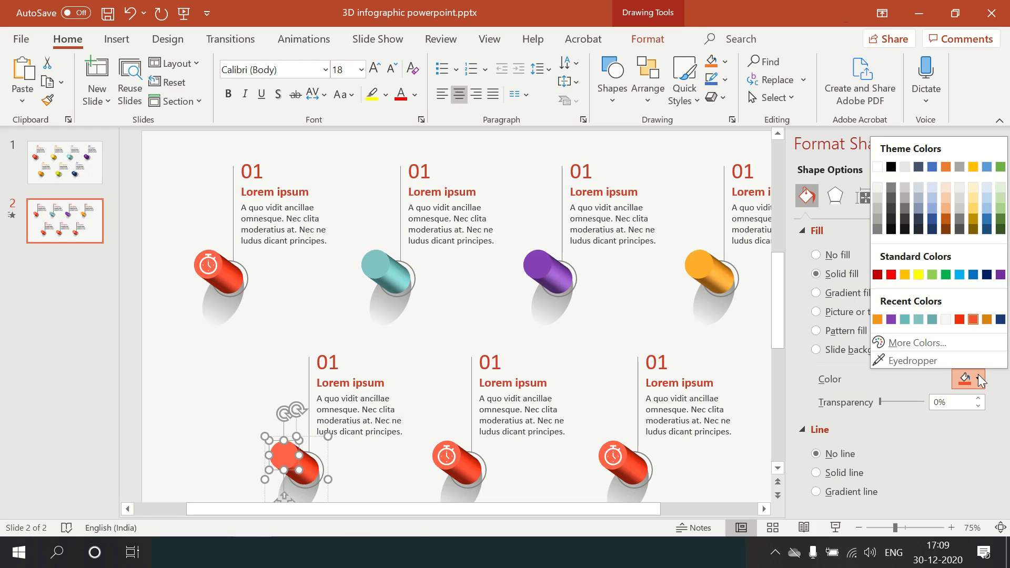
click(931, 274)
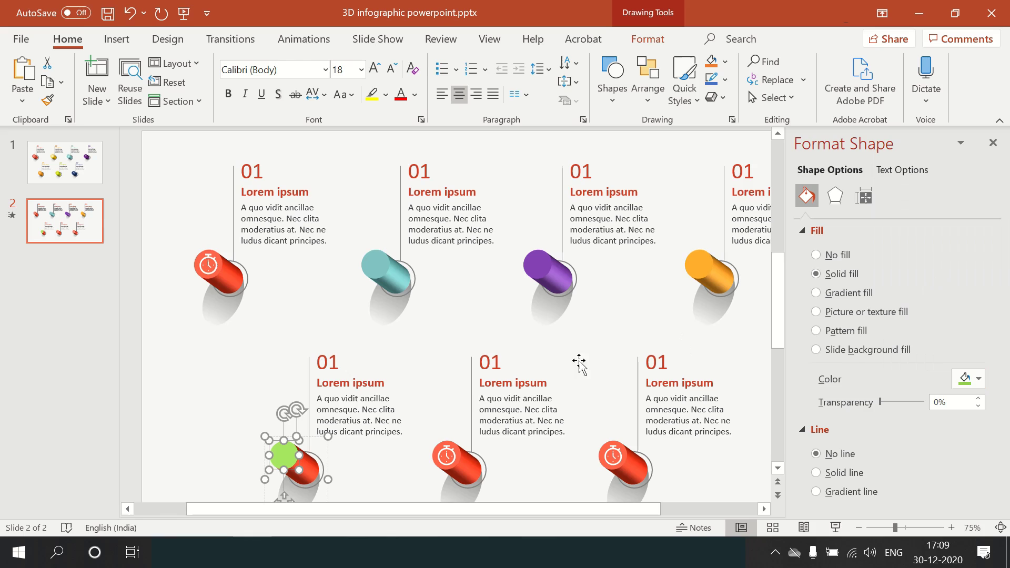
Set the cylinder's 3-D depth colour to a matching lime green via More Colors.
click(835, 195)
click(831, 313)
click(844, 474)
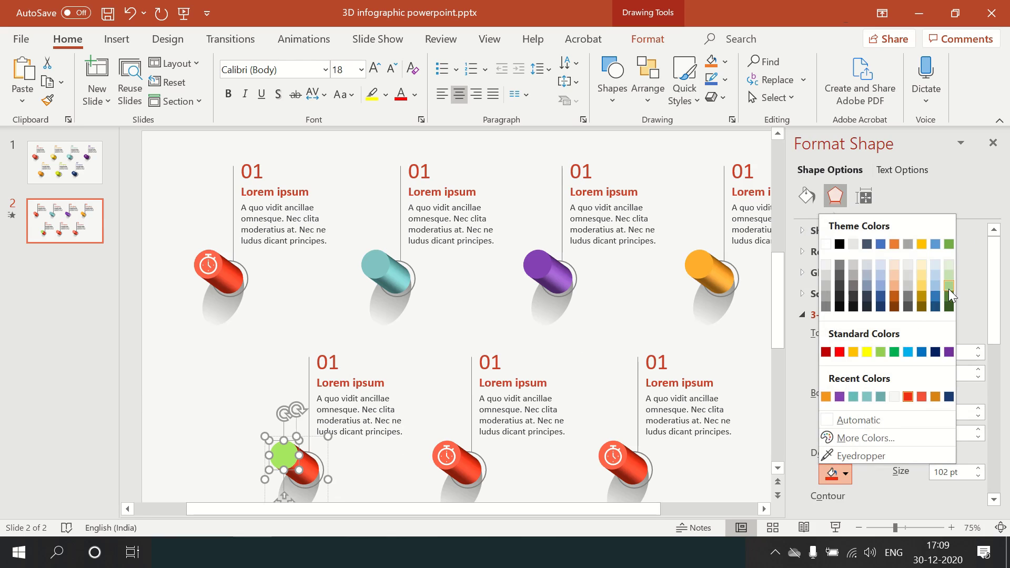
click(949, 288)
click(845, 477)
click(856, 451)
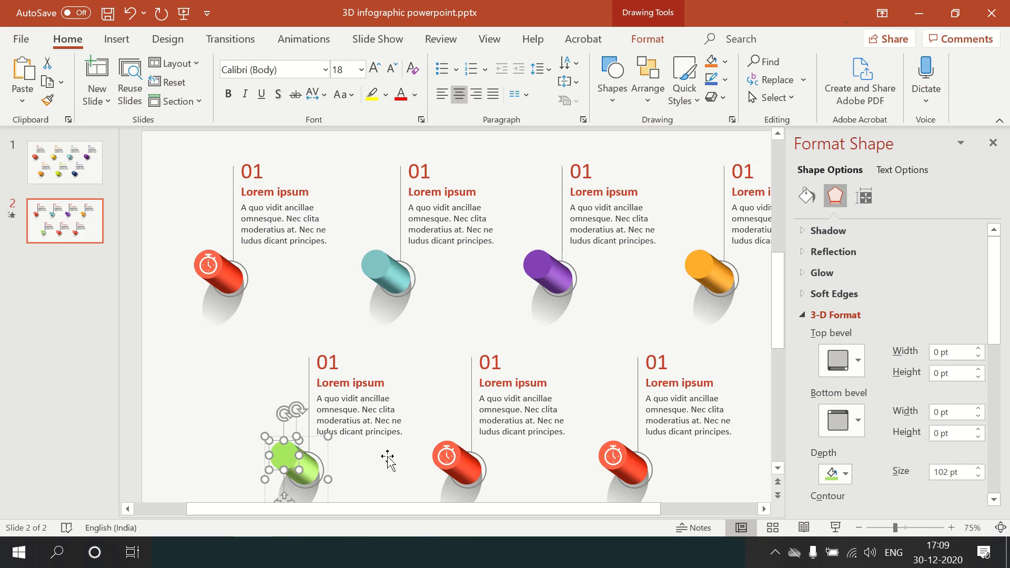
click(843, 476)
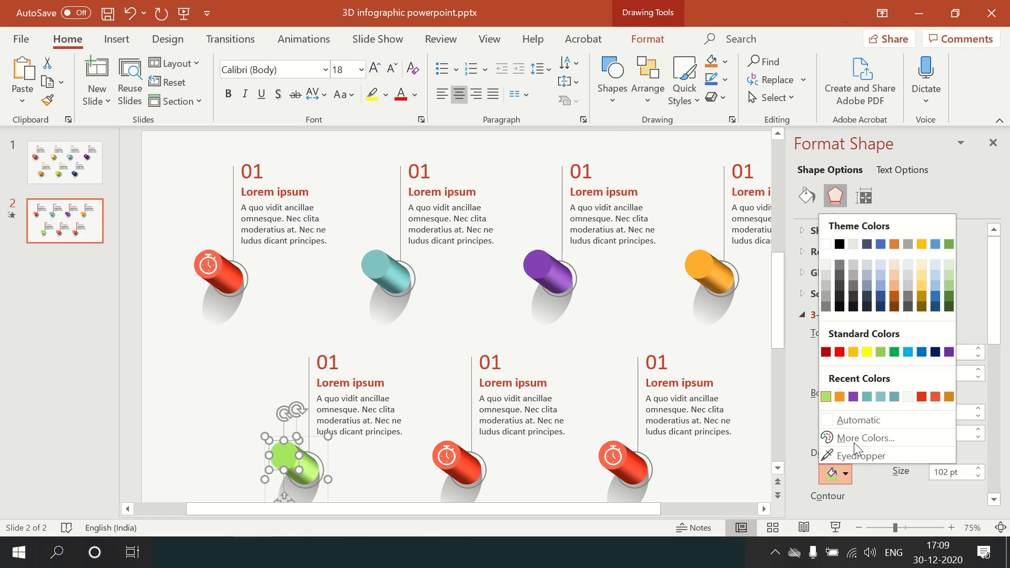
click(853, 442)
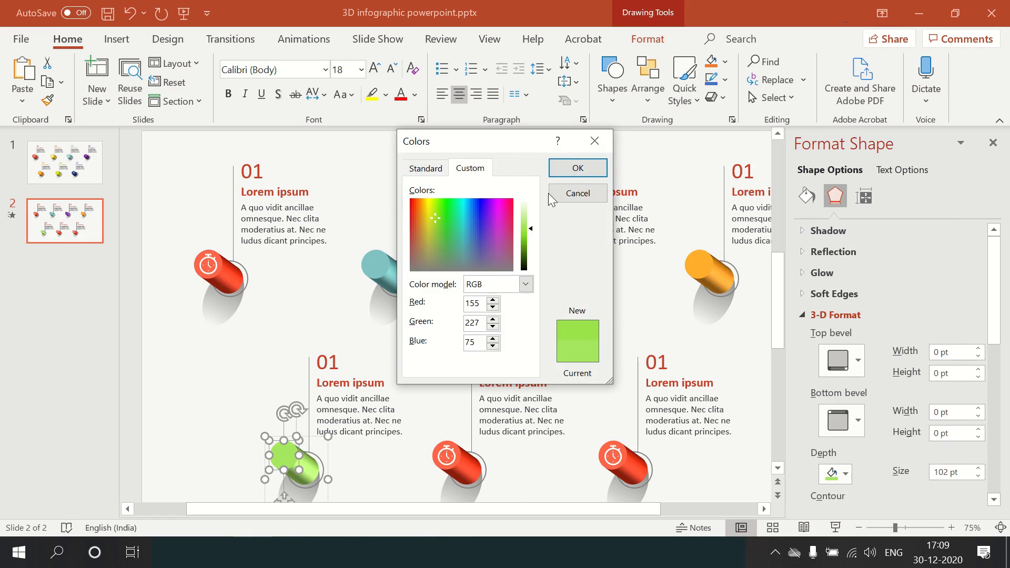
click(577, 167)
click(449, 453)
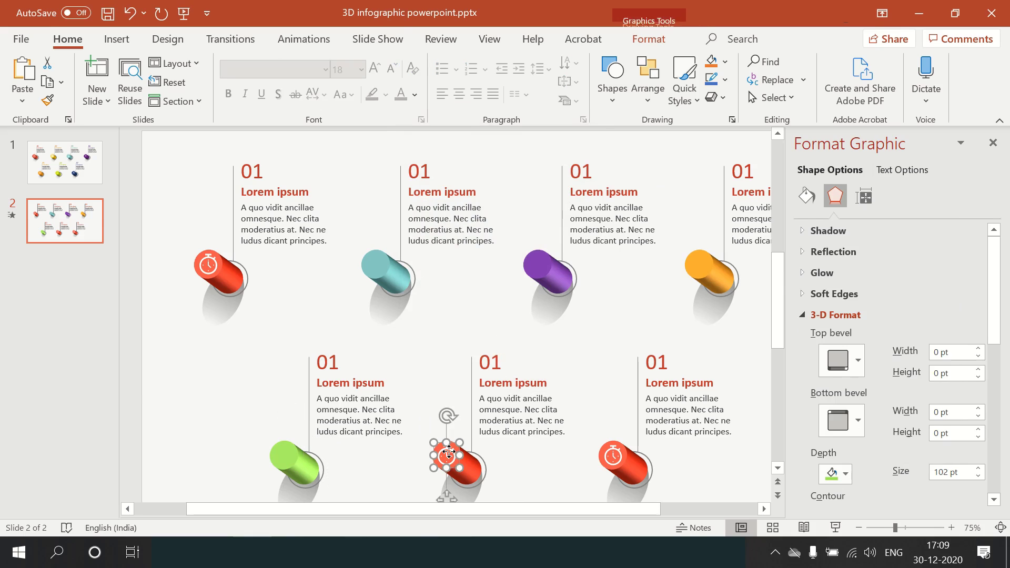
Delete the timer icon and make the bottom-middle cylinder's face and 3-D depth colour light blue.
key(Delete)
click(447, 455)
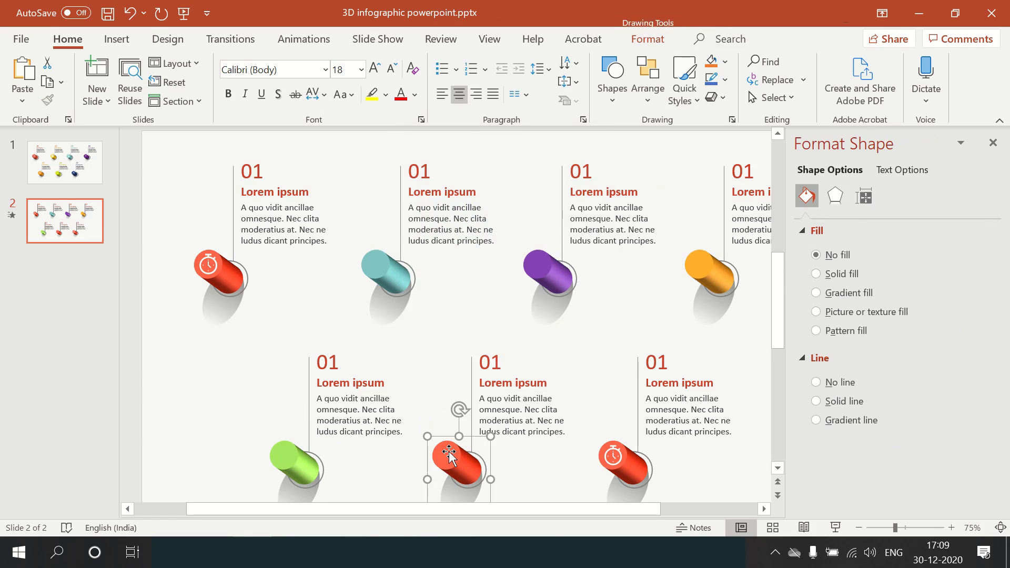
click(978, 379)
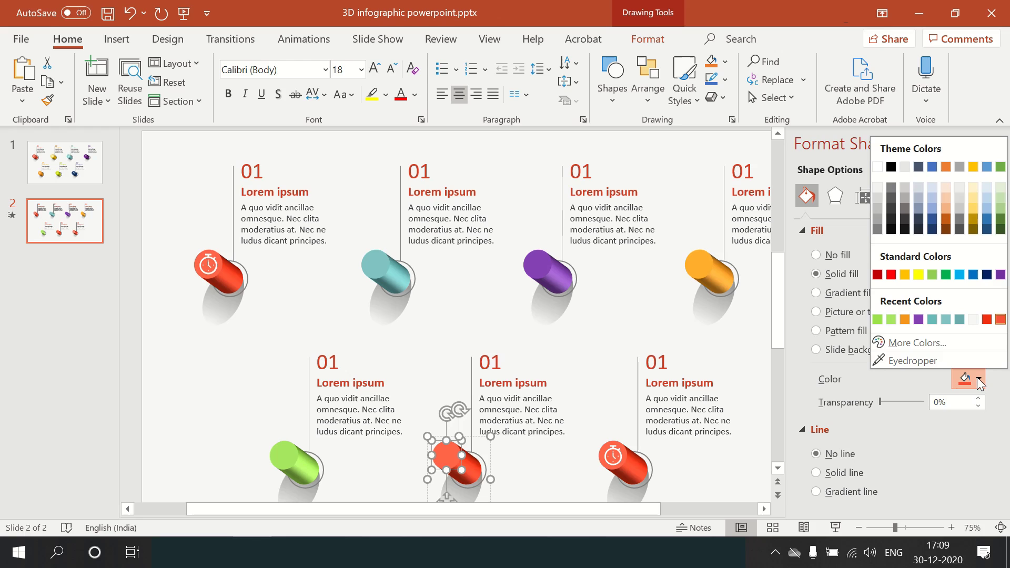
click(959, 274)
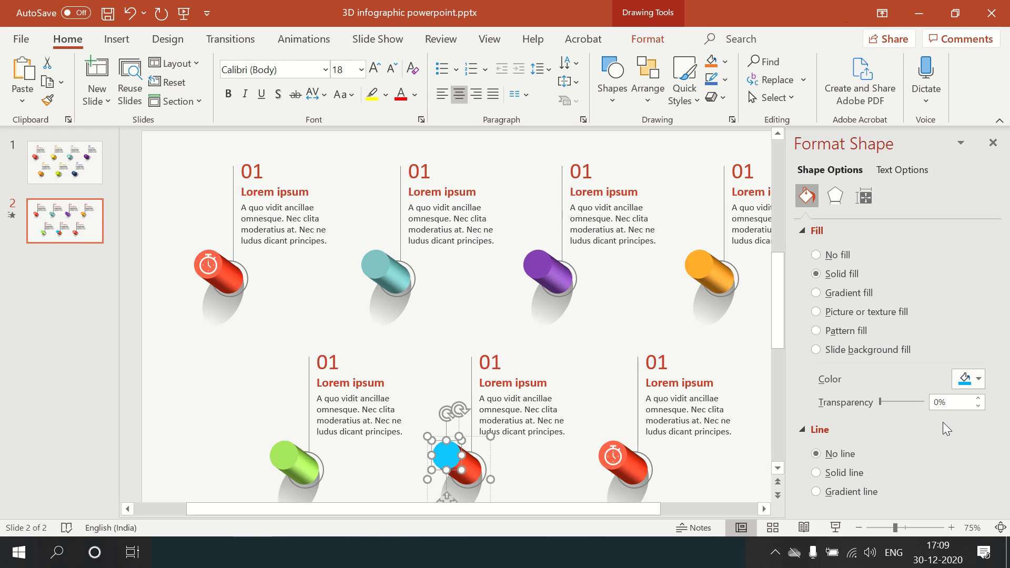
click(835, 196)
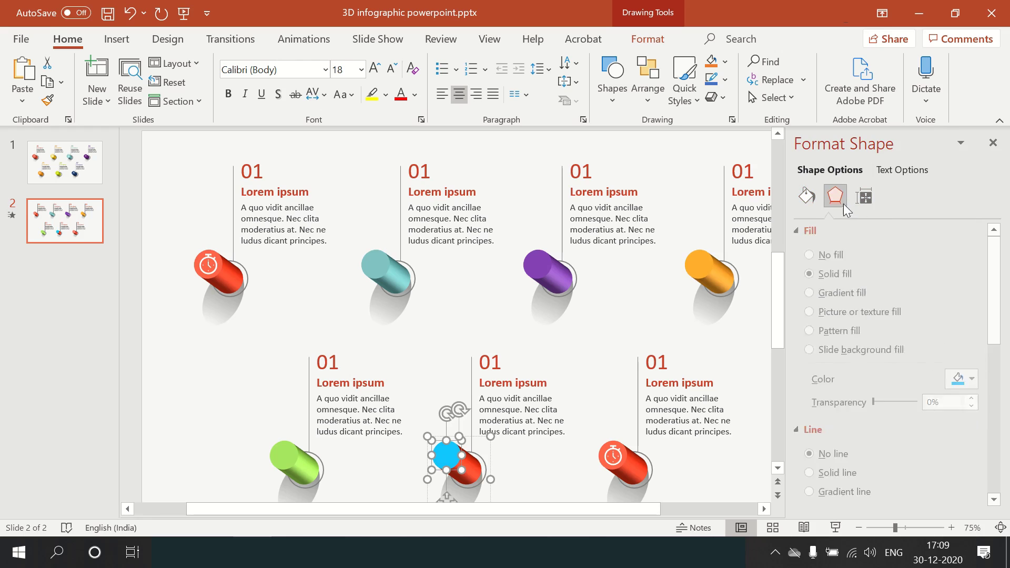
click(844, 475)
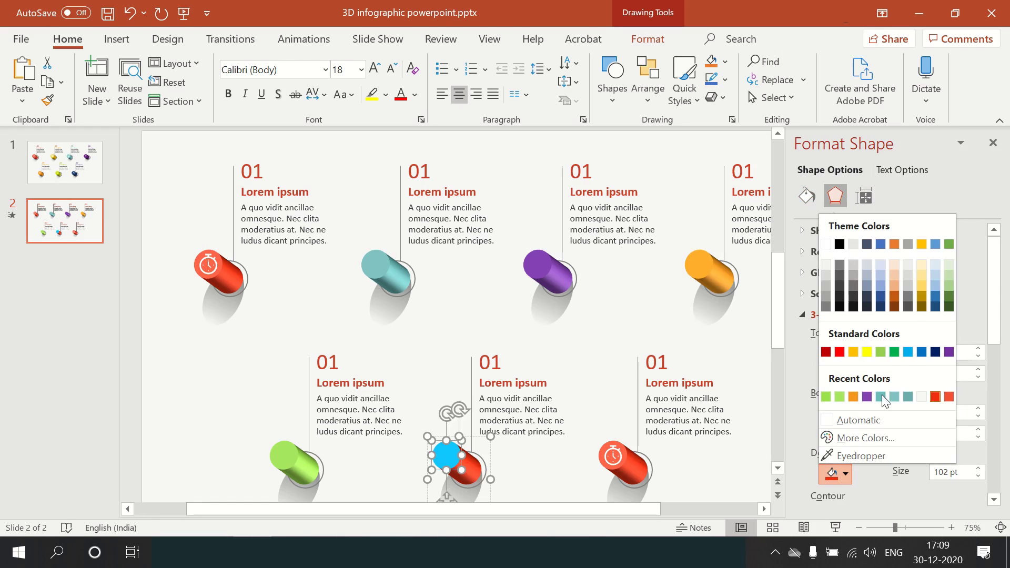
click(908, 352)
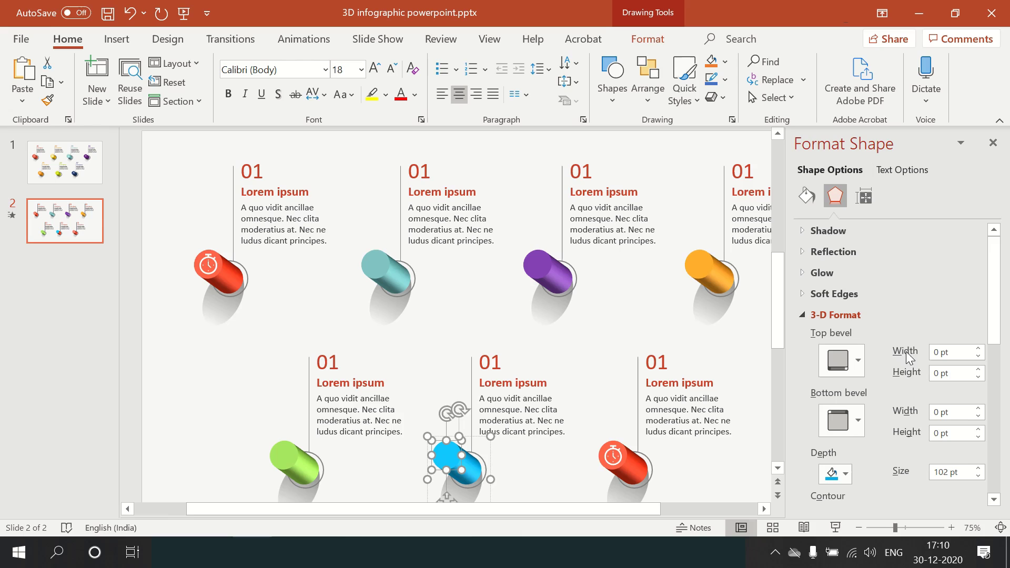
click(612, 456)
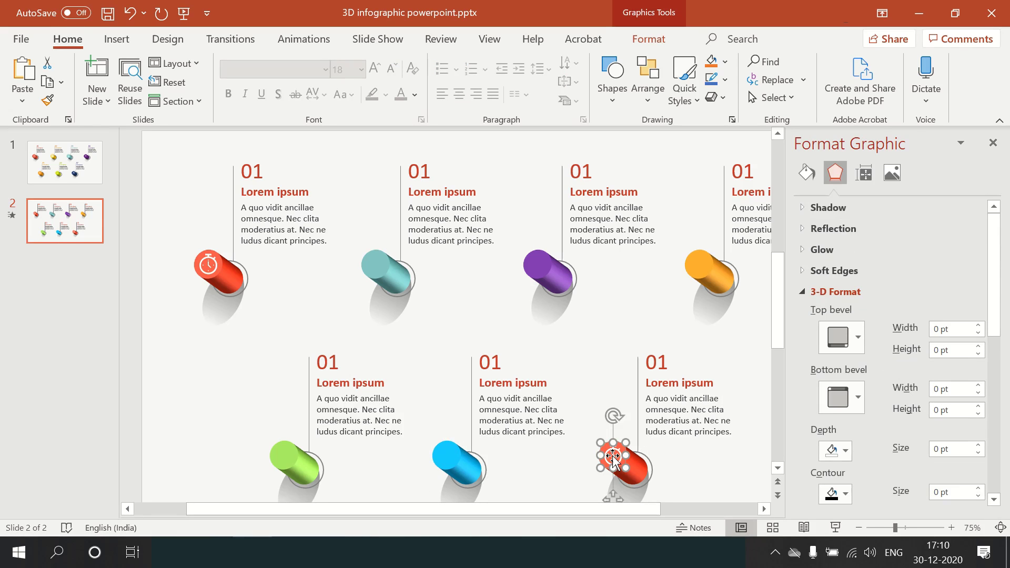
Delete the stopwatch icon and colour the bottom-right cylinder's face and 3-D depth dark blue.
key(Delete)
click(612, 456)
shift+click(638, 454)
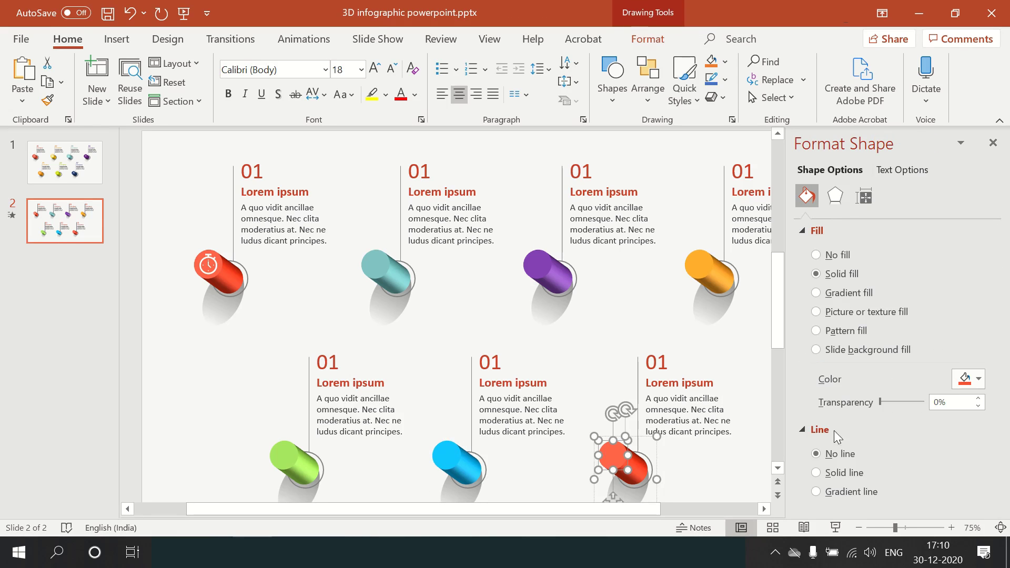
click(978, 378)
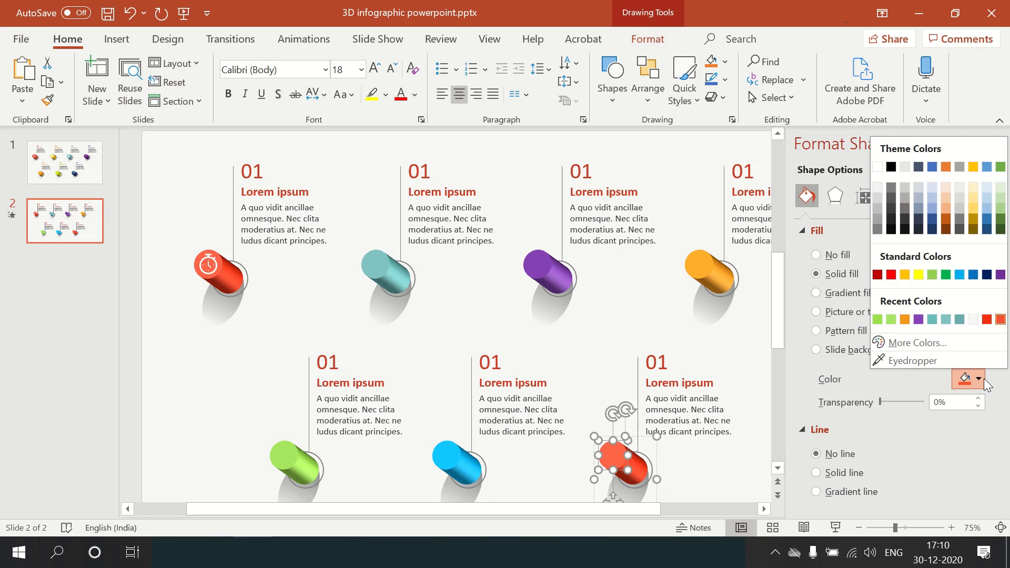
click(986, 275)
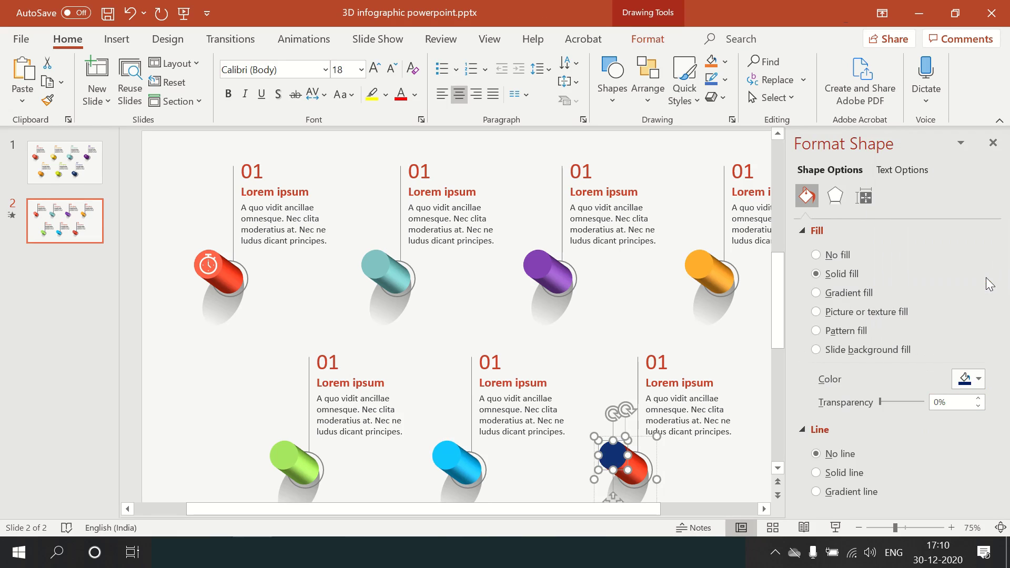
click(835, 195)
click(845, 475)
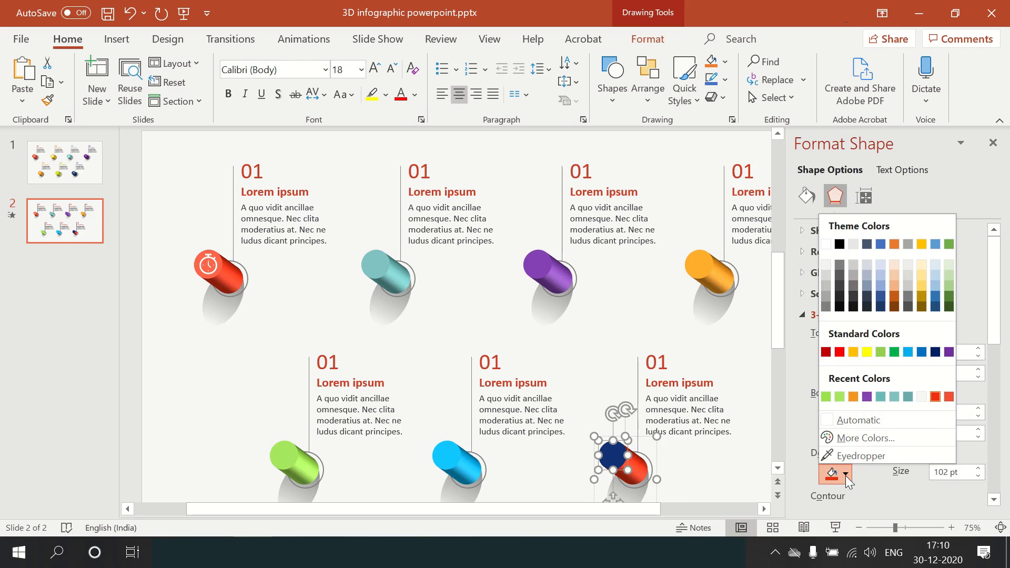
click(938, 352)
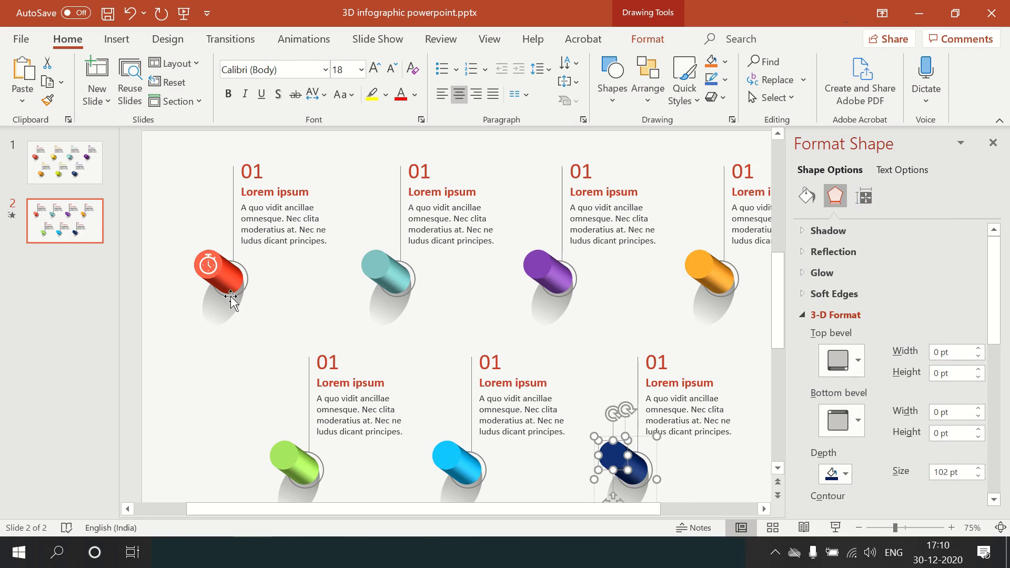
click(135, 330)
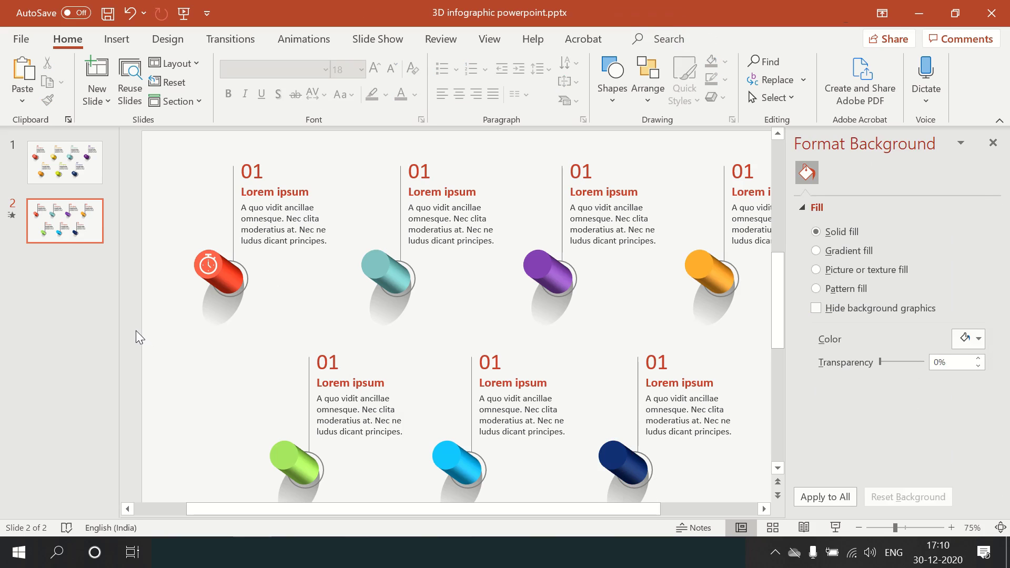
Colour the top-row number and heading pairs teal, purple and orange to match their cylinders.
click(421, 169)
shift+click(455, 190)
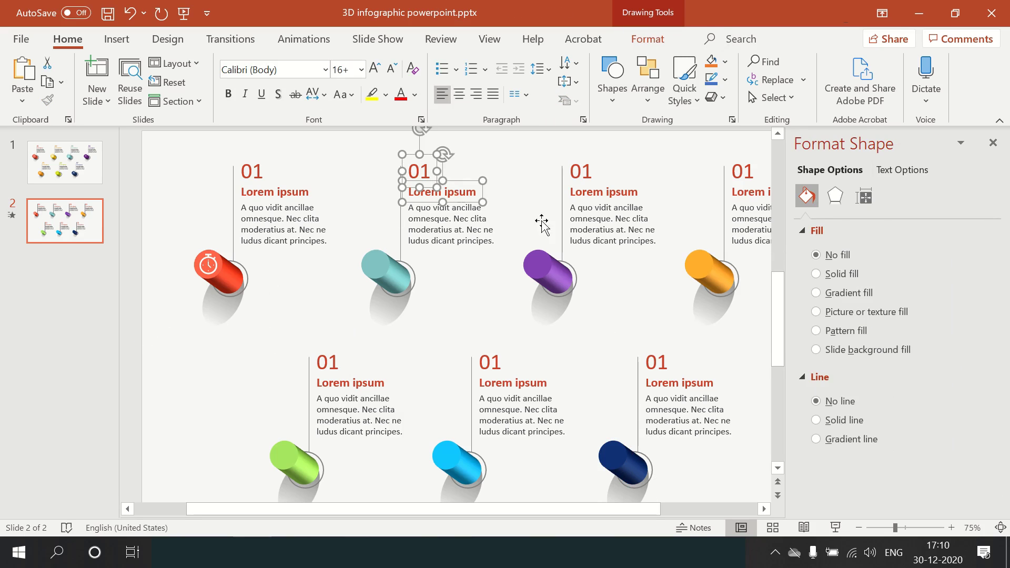
click(416, 93)
click(456, 286)
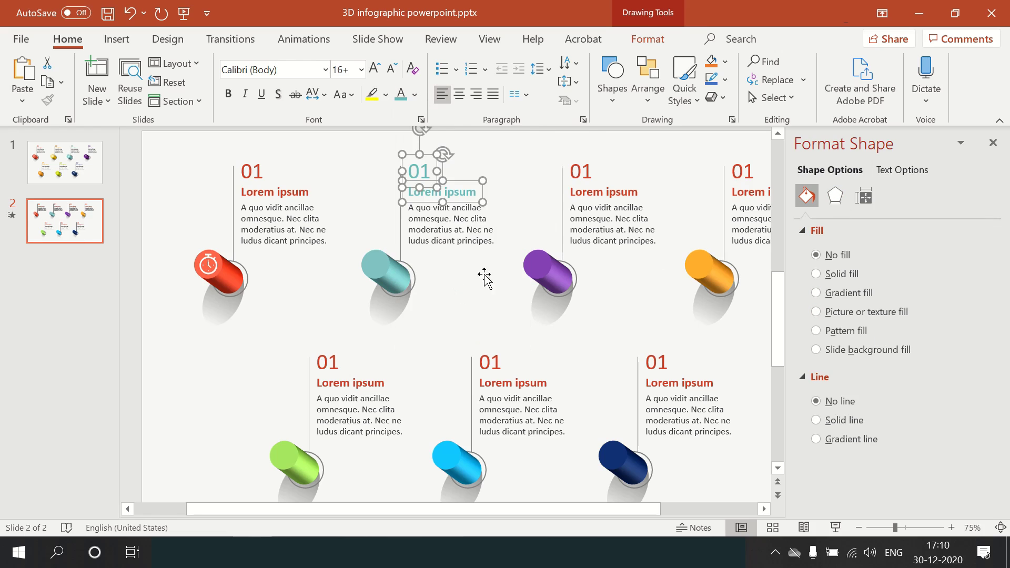
click(590, 170)
shift+click(629, 193)
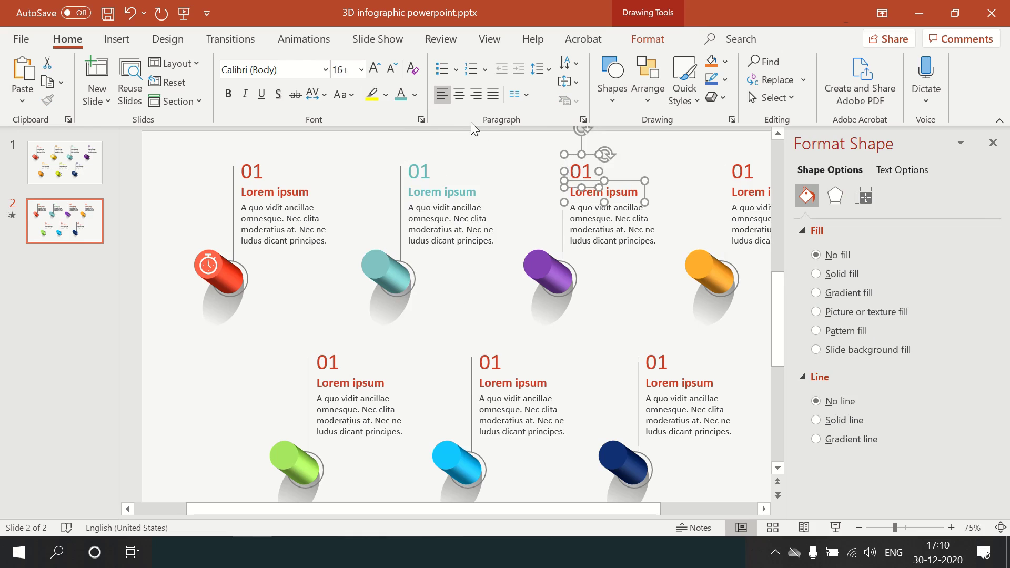
click(415, 96)
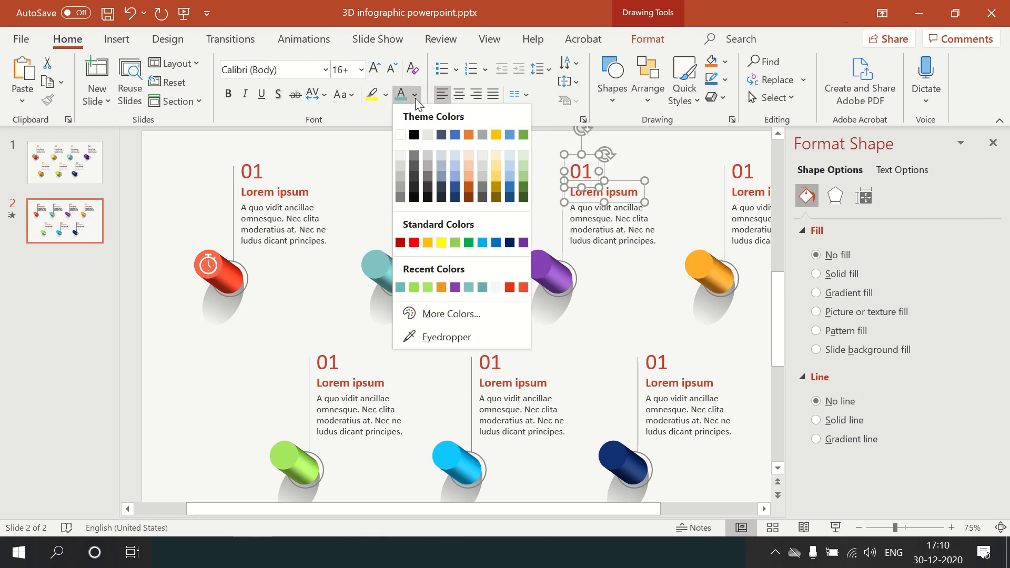
click(455, 289)
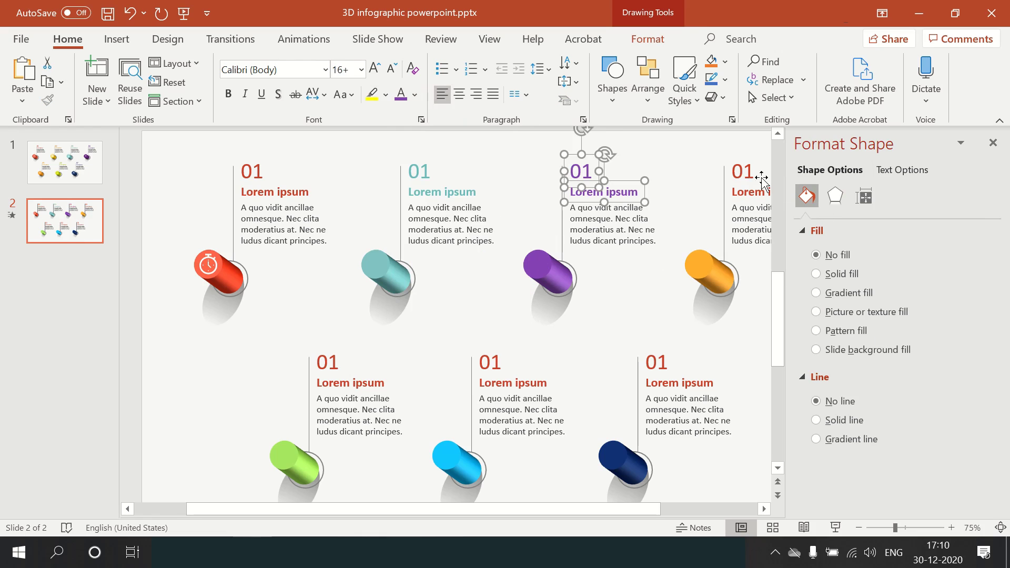
click(742, 169)
shift+click(757, 194)
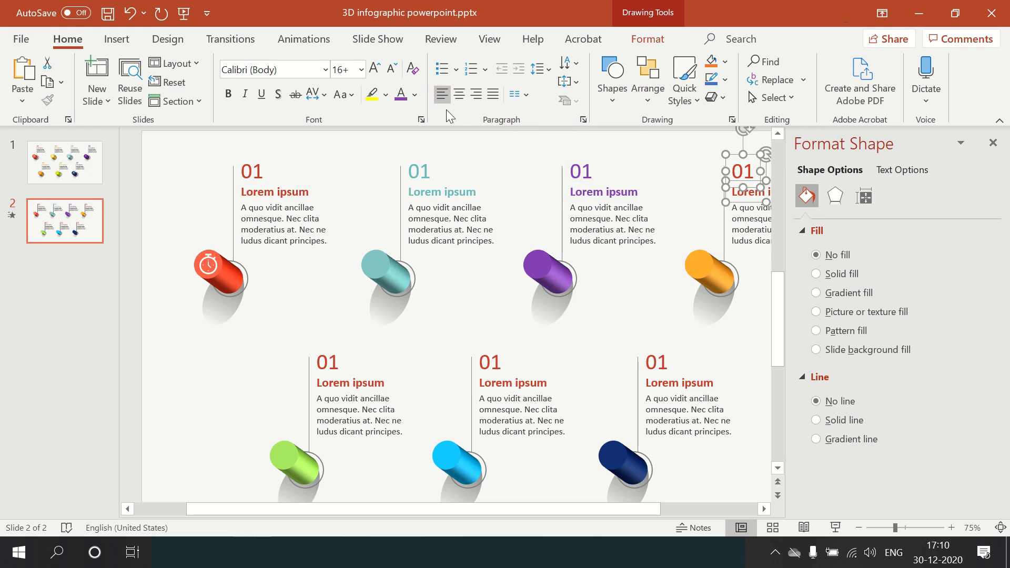
click(415, 96)
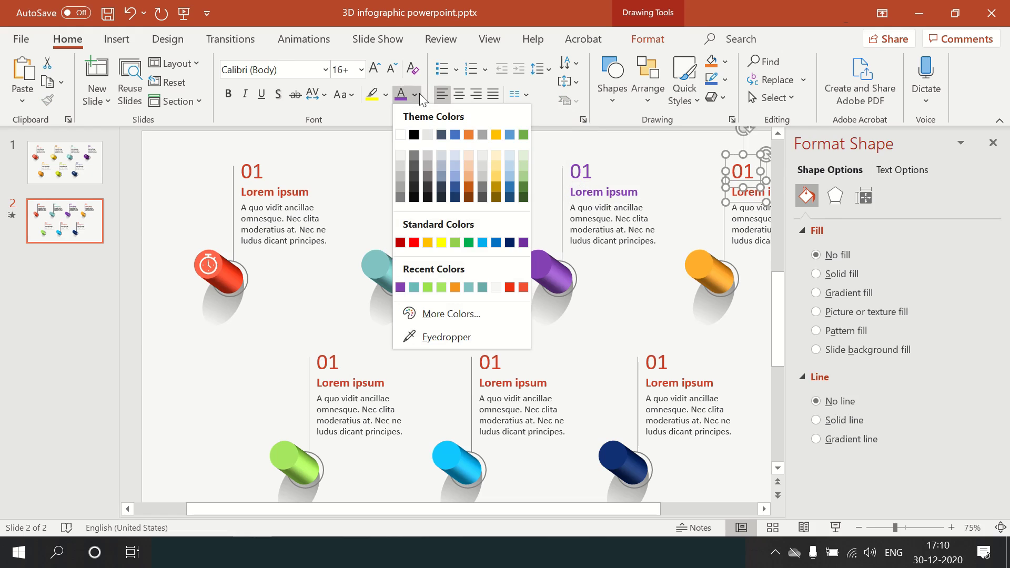
click(456, 287)
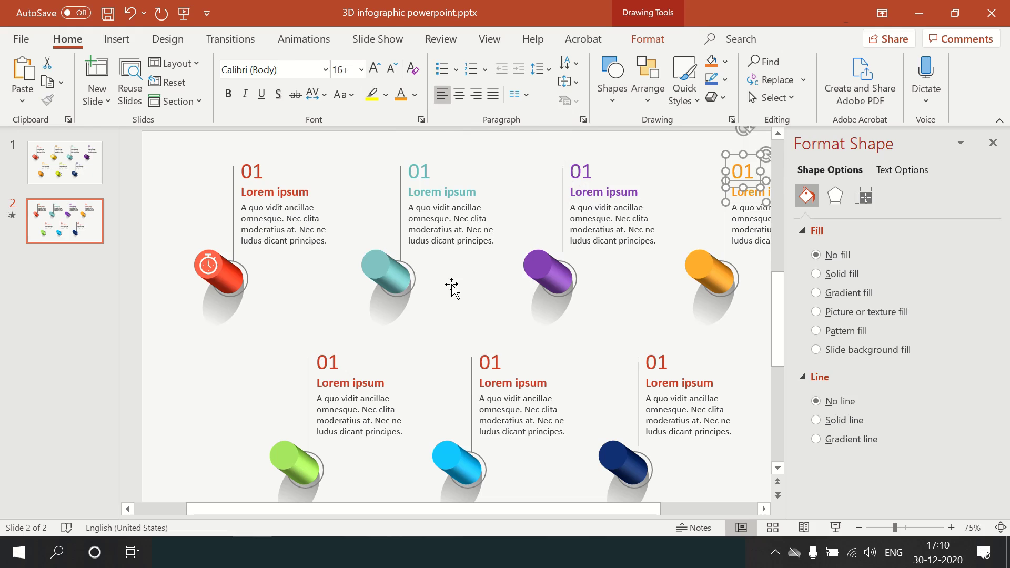
Colour the bottom-row number and heading pairs light green, light blue and dark navy.
click(346, 376)
shift+click(334, 362)
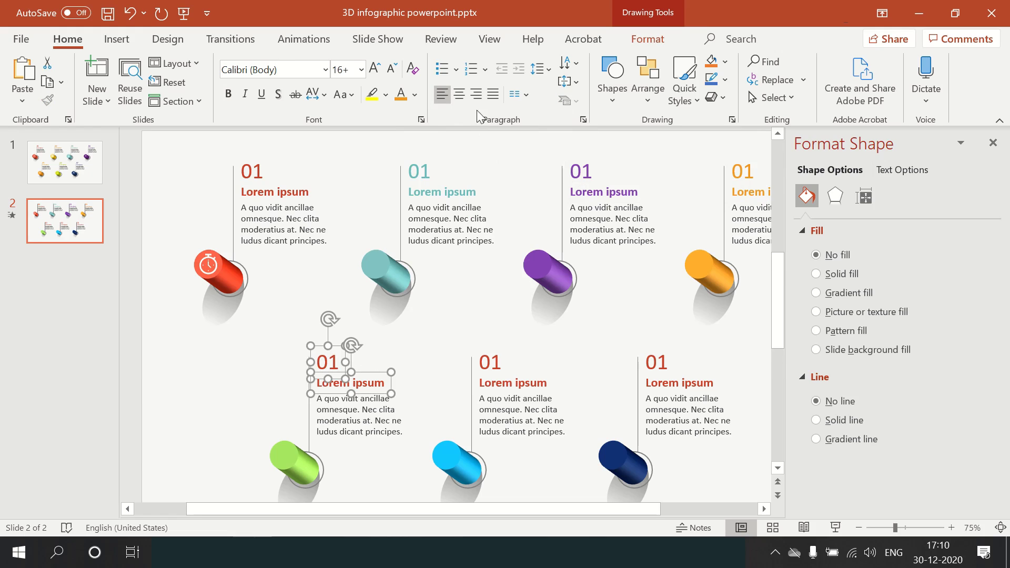
click(417, 95)
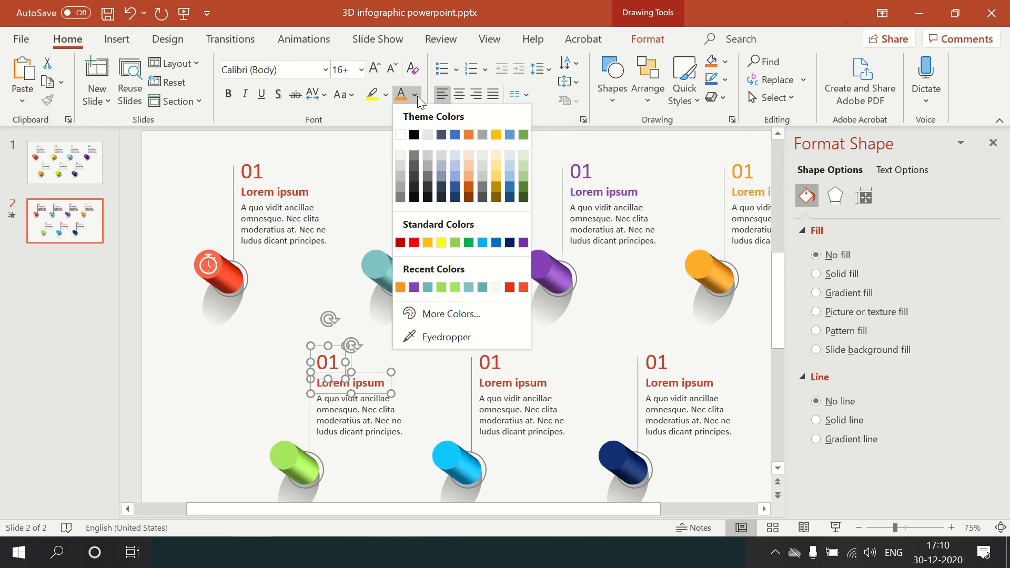
click(456, 242)
click(514, 382)
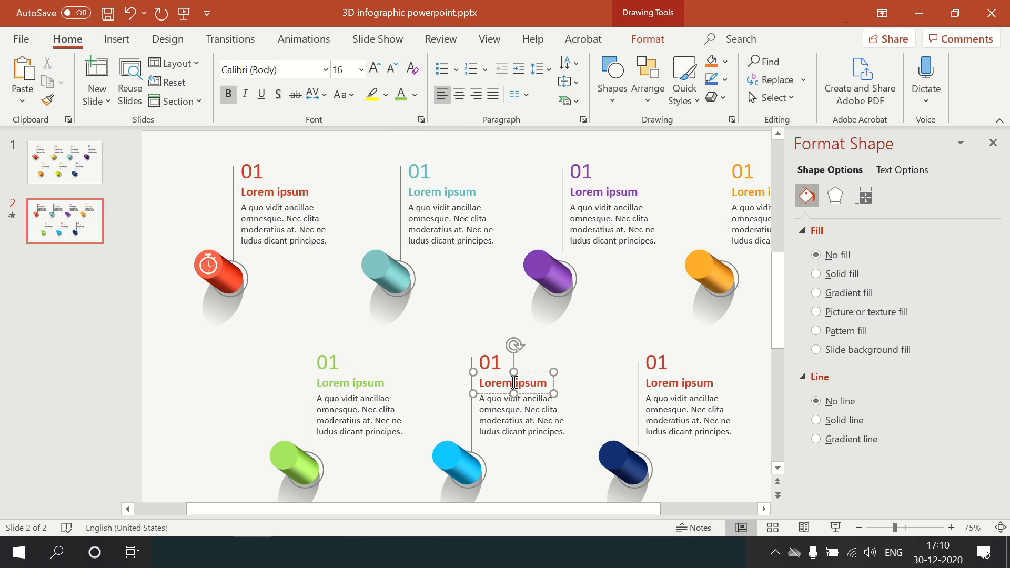
shift+click(494, 364)
click(418, 95)
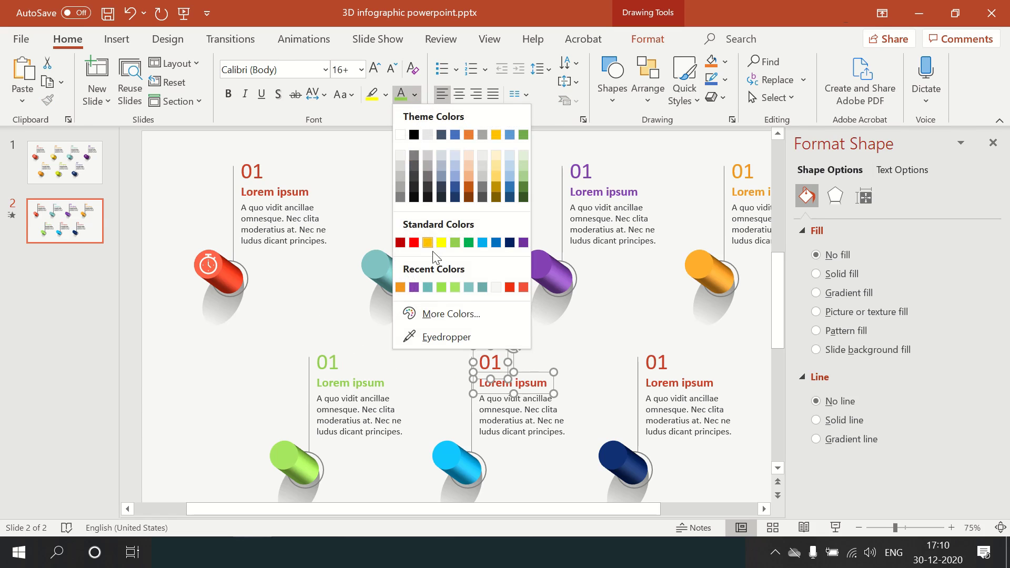
click(482, 242)
click(671, 376)
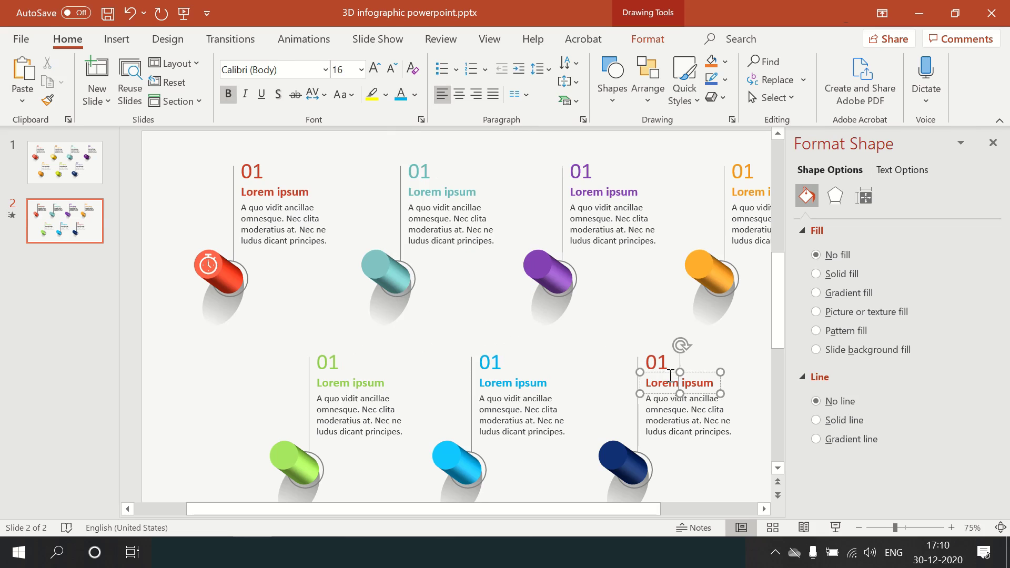
shift+click(659, 363)
click(415, 93)
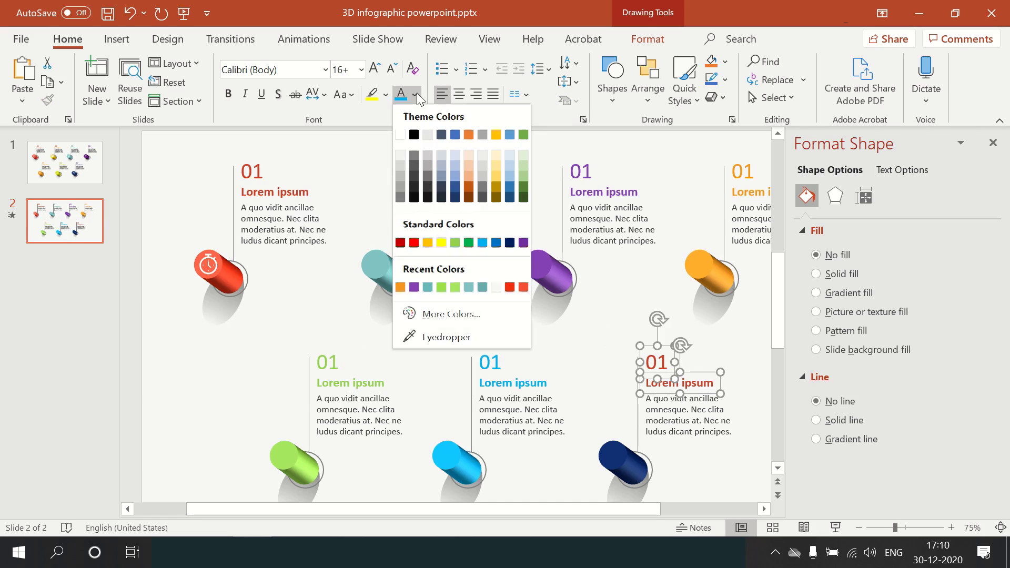
click(510, 243)
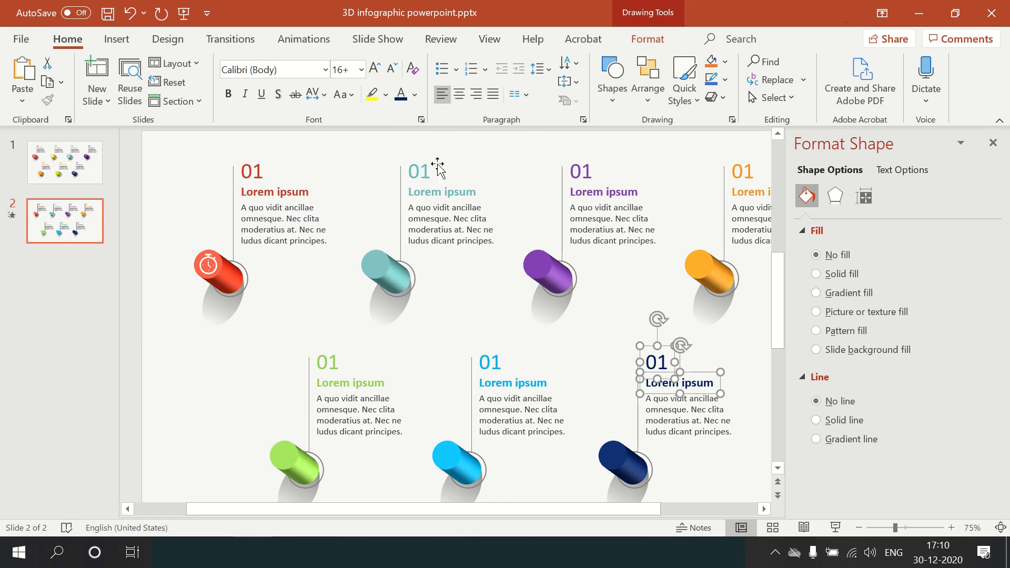
click(422, 170)
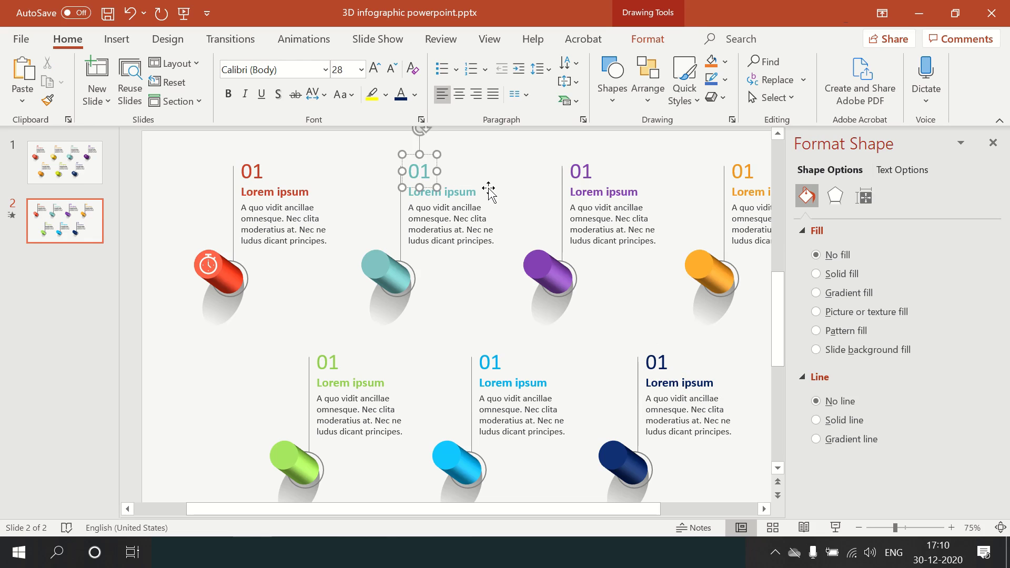
Change the teal, purple and orange column numbers to 02, 03 and 04.
key(Delete)
text(2)
click(584, 171)
key(Delete)
text(3)
scroll(676, 259, down, 1)
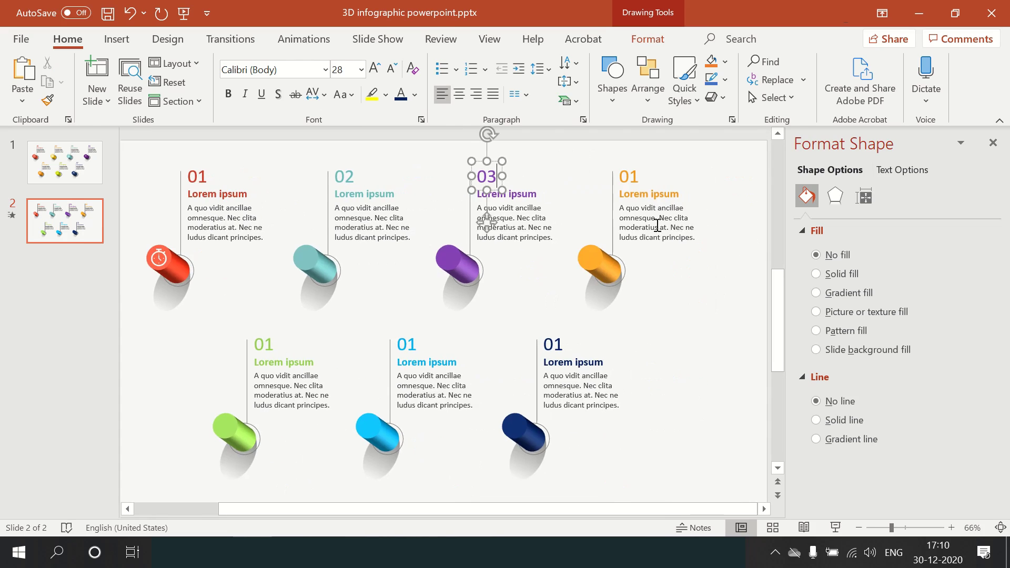
click(631, 173)
key(Delete)
text(4)
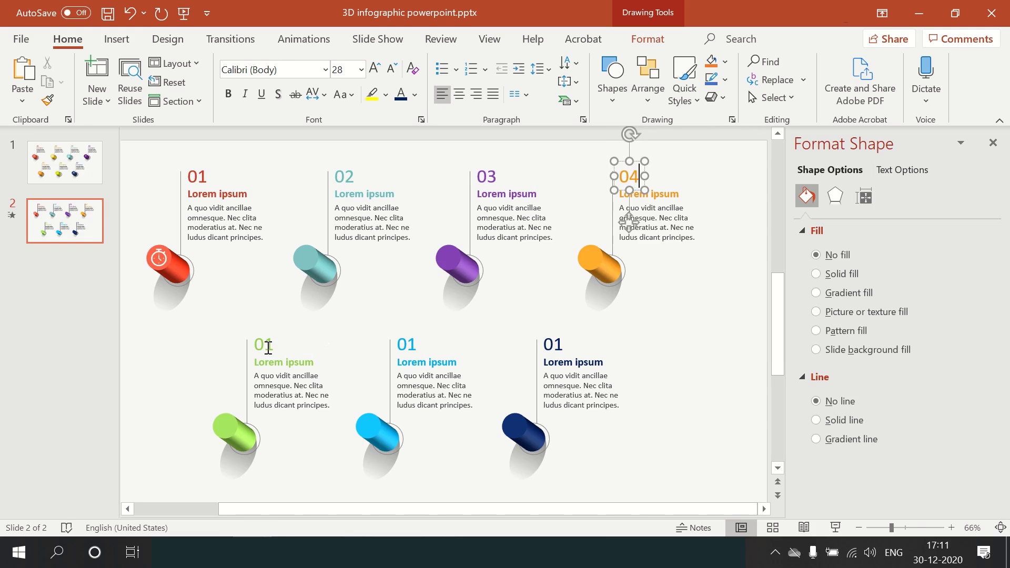
Change the green, light blue and navy column numbers to 05, 06 and 07.
click(264, 345)
scroll(267, 347, down, 1)
key(Delete)
text(5)
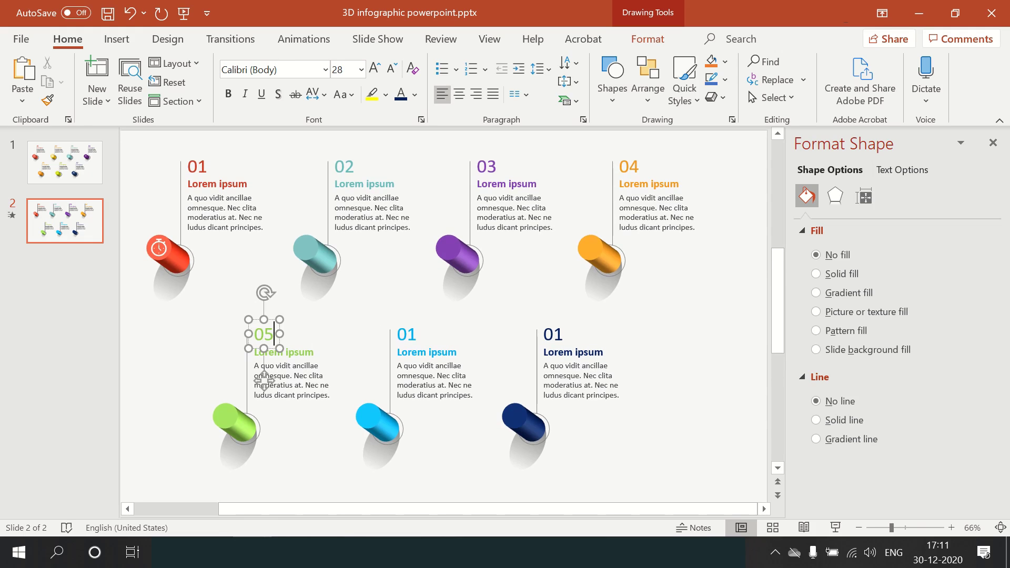
click(410, 337)
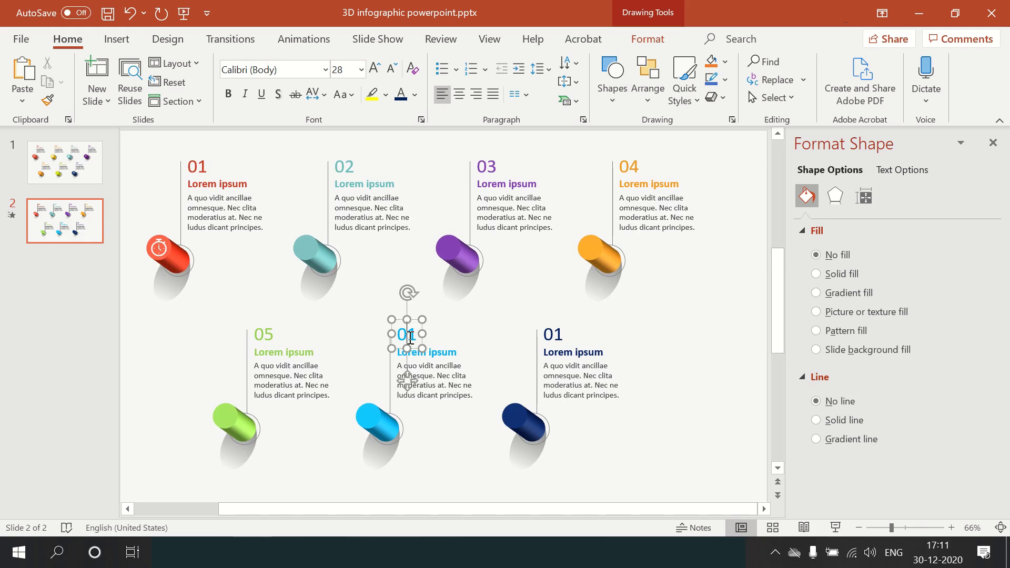
key(Delete)
text(6)
click(557, 334)
key(BackSpace)
text(7)
click(575, 479)
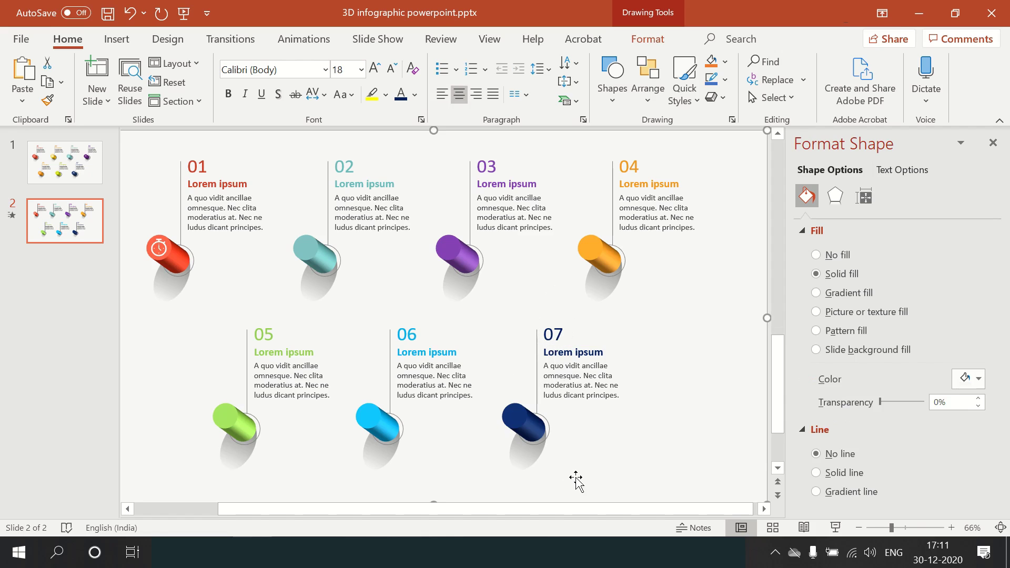
scroll(579, 363, down, 1)
scroll(579, 363, down, 2)
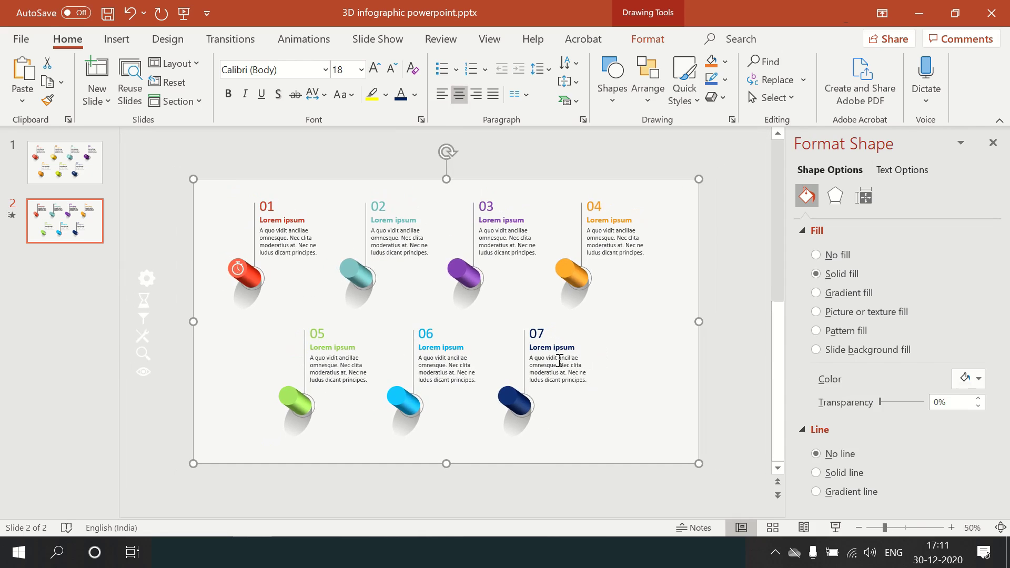
Bring the white gear icon to the front and set it on the teal 02 cylinder's end.
drag(147, 279, 345, 269)
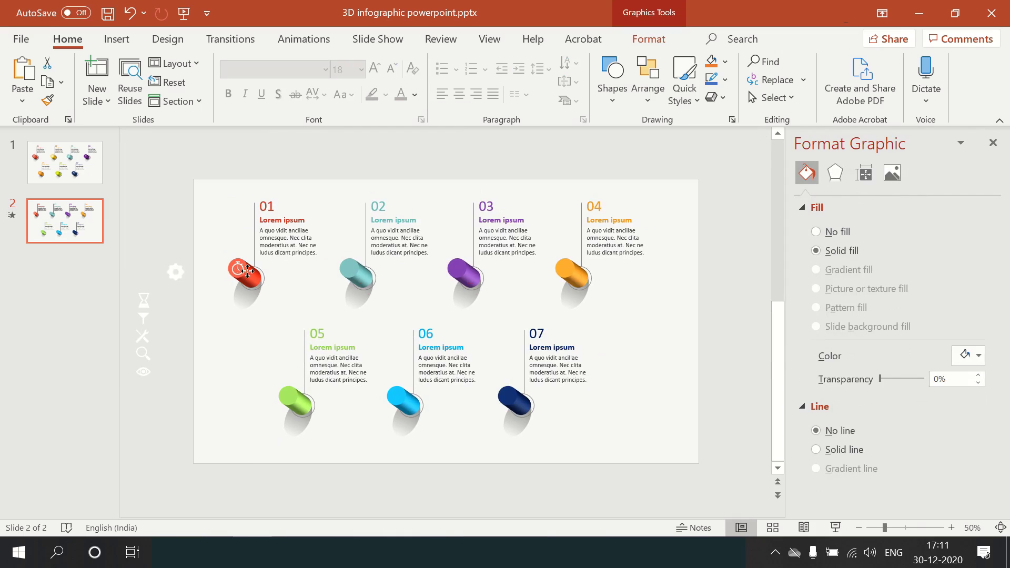
drag(346, 270, 334, 270)
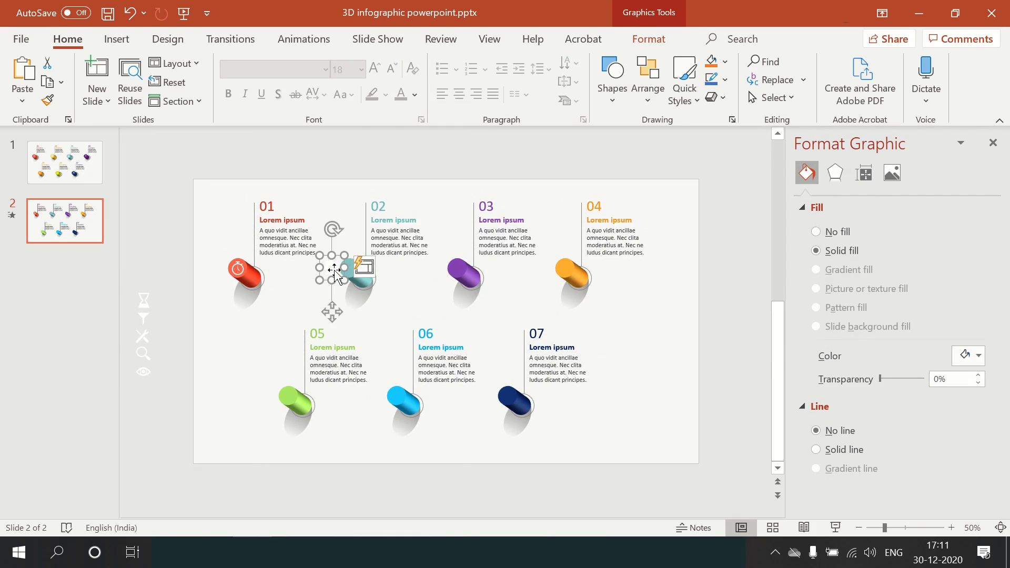
right_click(335, 272)
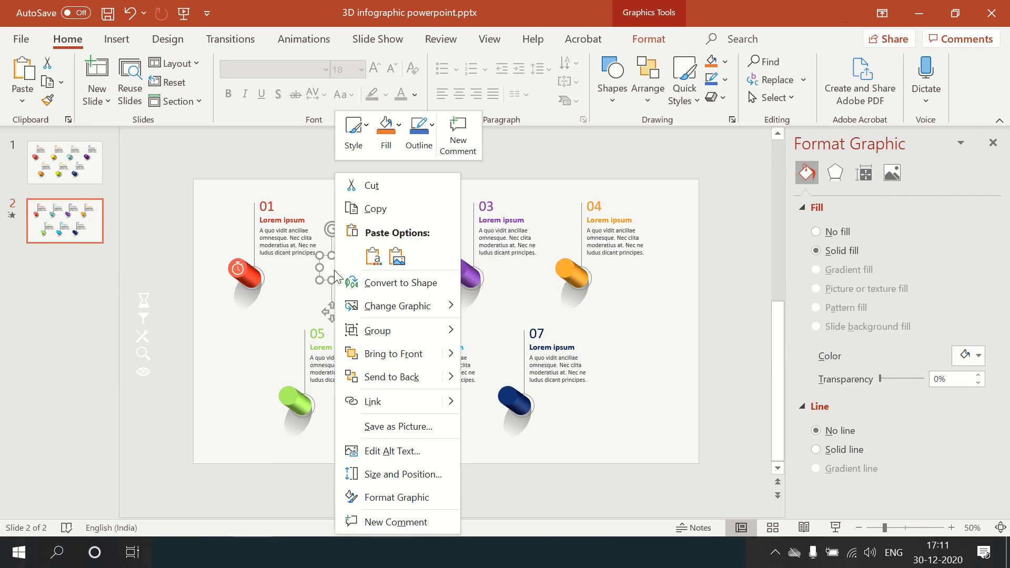
click(390, 353)
drag(338, 274, 352, 269)
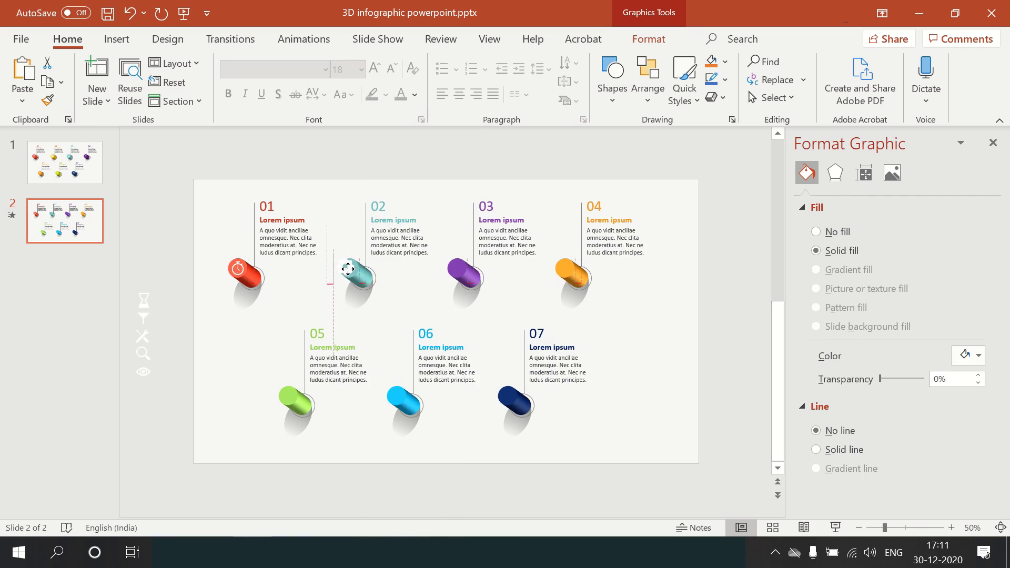
drag(352, 270, 350, 269)
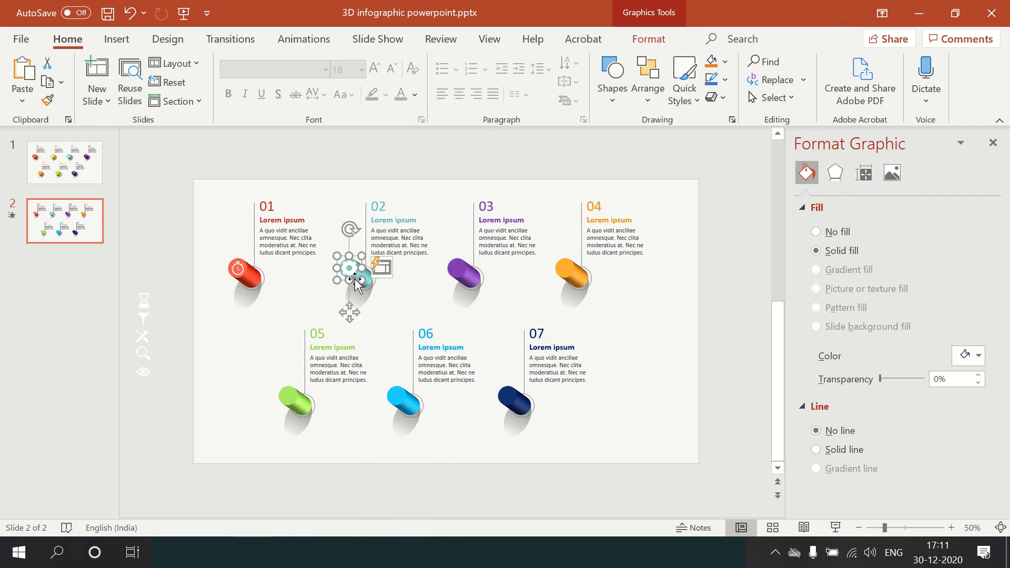
ctrl+scroll(356, 297, up, 3)
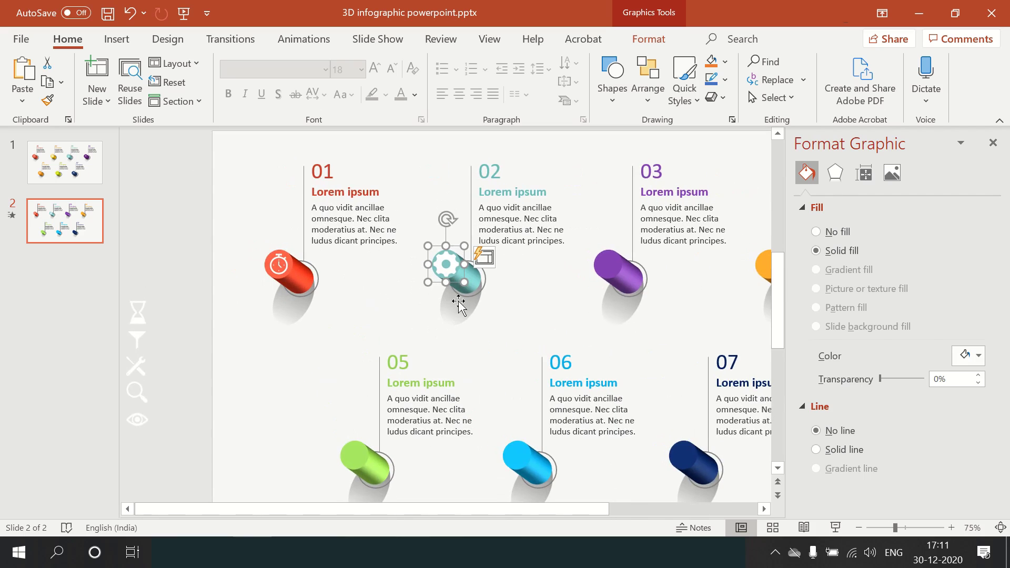
drag(459, 282, 448, 264)
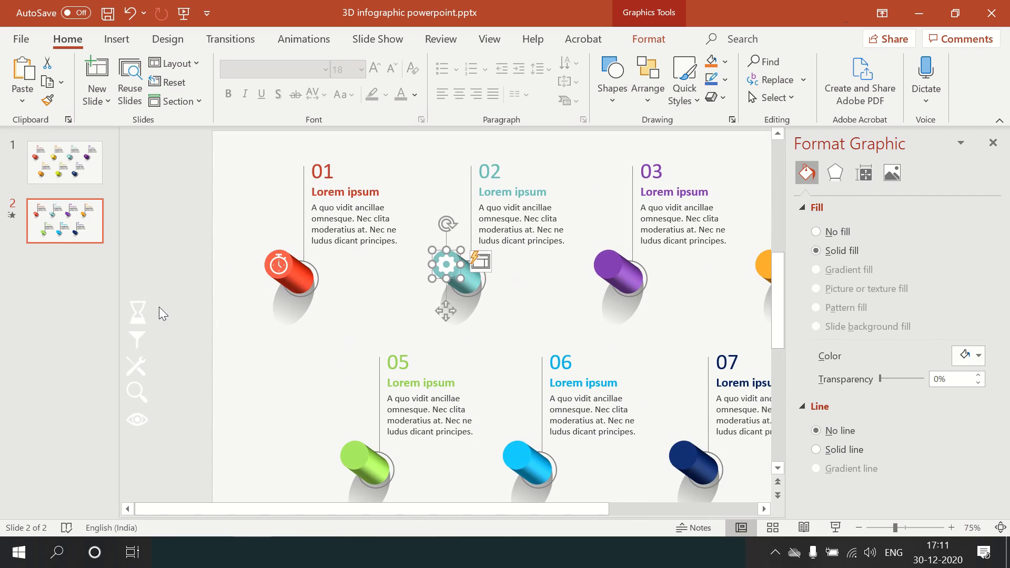
Shrink the hourglass icon slightly and place it on the purple 03 cylinder's end.
click(137, 313)
drag(137, 314, 582, 268)
right_click(582, 268)
key(Escape)
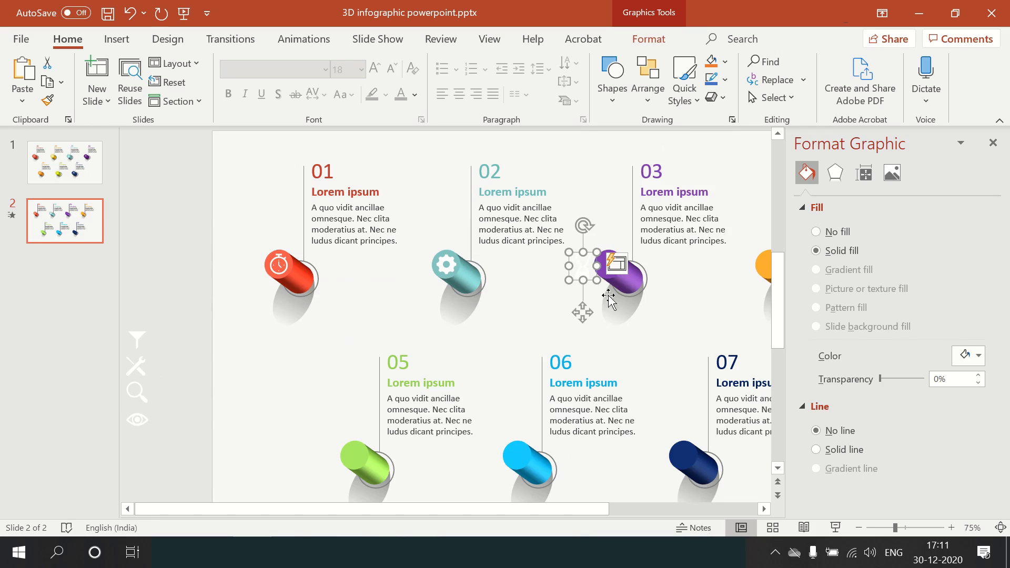
mouse_move(596, 280)
mouse_down()
mouse_move(587, 270)
mouse_move(609, 264)
mouse_up()
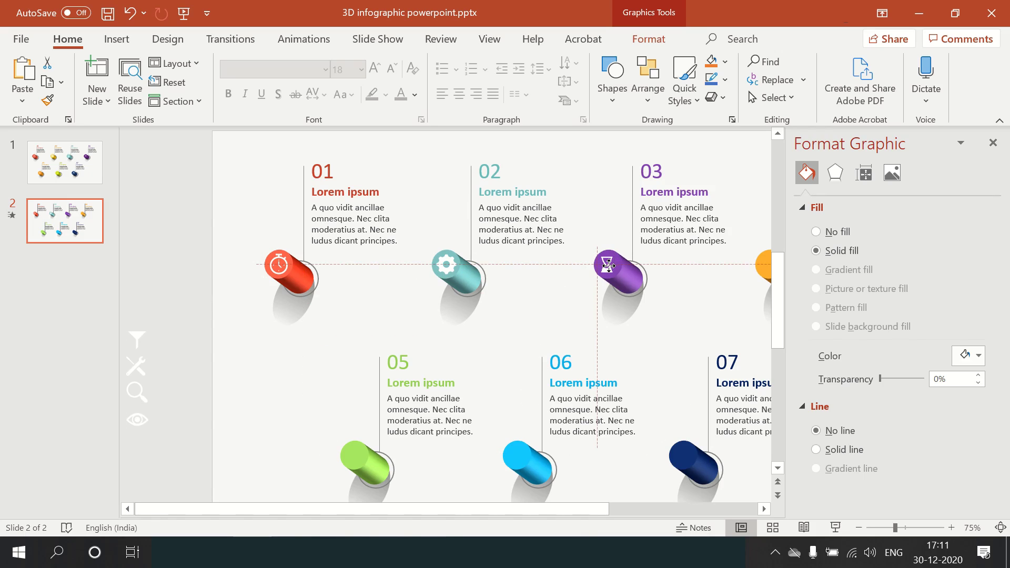
drag(608, 264, 608, 264)
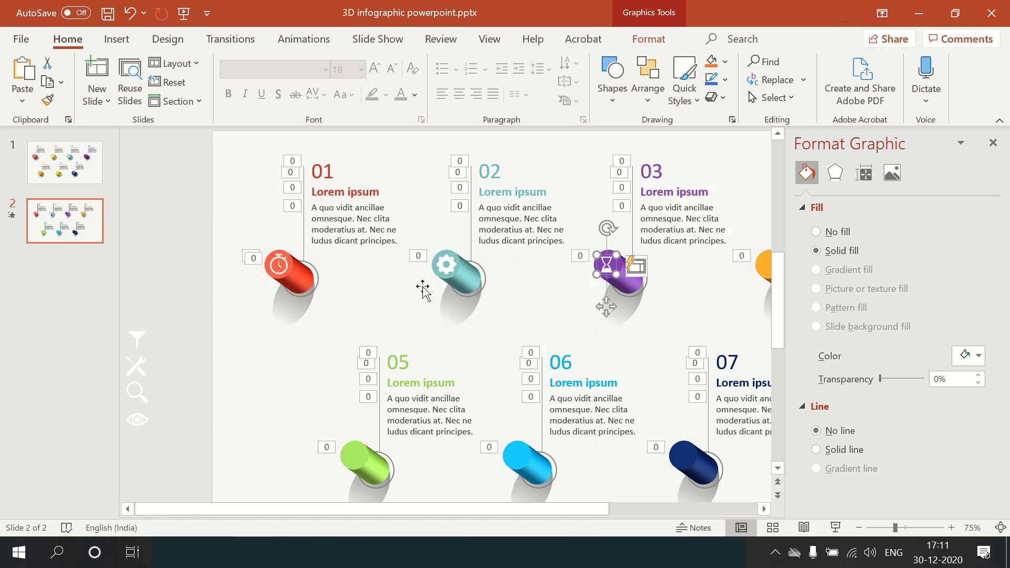
Bring the funnel icon to the front and position it on the orange 04 cylinder.
drag(136, 339, 728, 272)
right_click(731, 278)
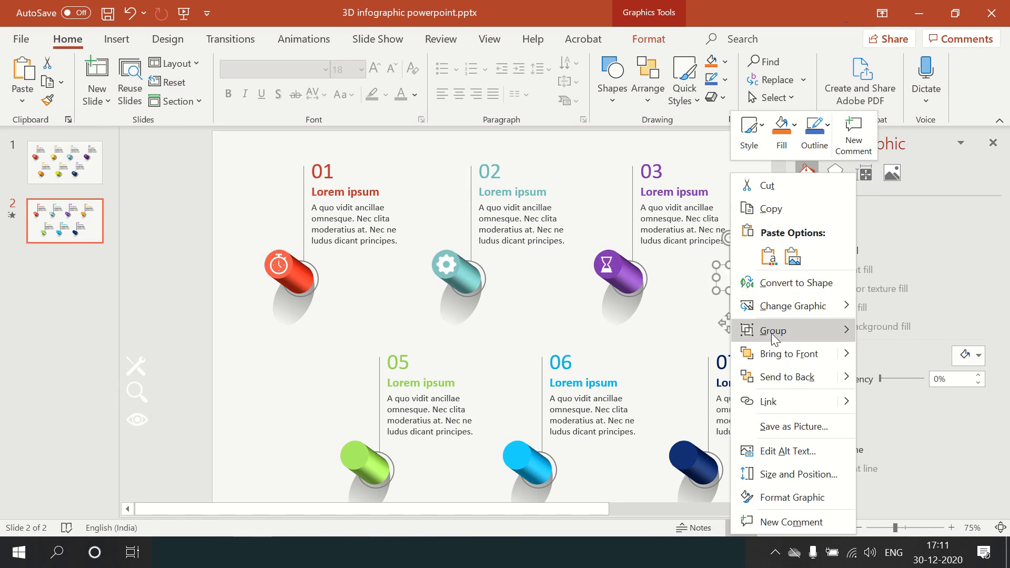
click(743, 355)
drag(646, 506, 690, 506)
drag(611, 273, 657, 262)
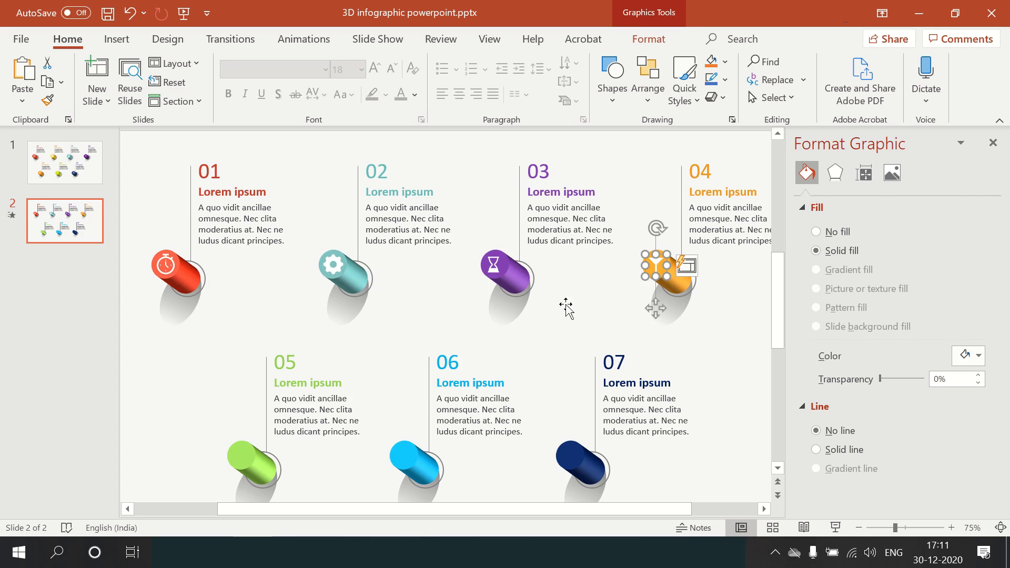
drag(537, 514, 454, 513)
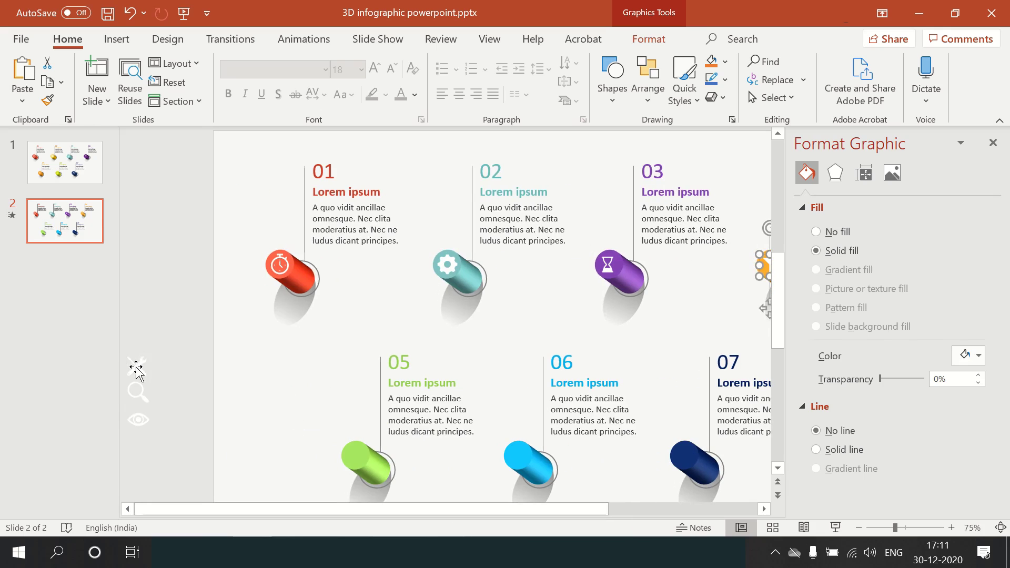
Bring the tools and magnifier icons to the front, centred on the green 05 and light blue 06 cylinders.
drag(136, 366, 330, 447)
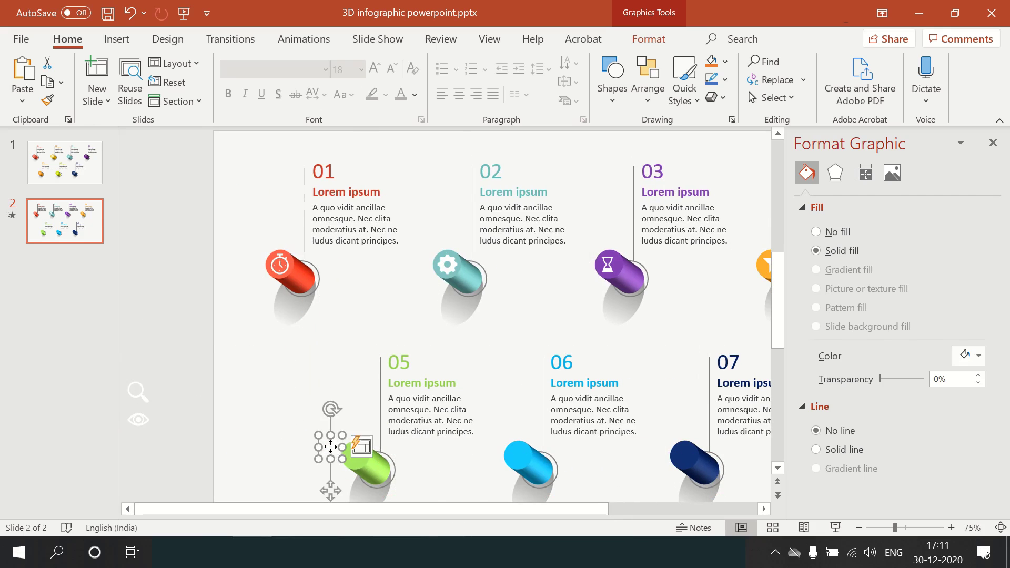
right_click(331, 451)
click(394, 267)
drag(338, 459, 356, 457)
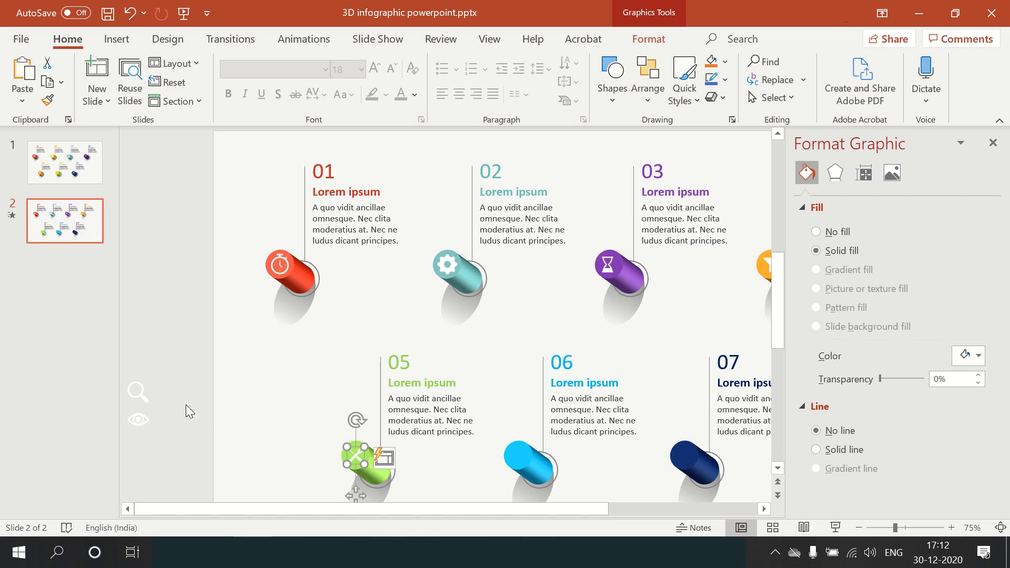
click(139, 394)
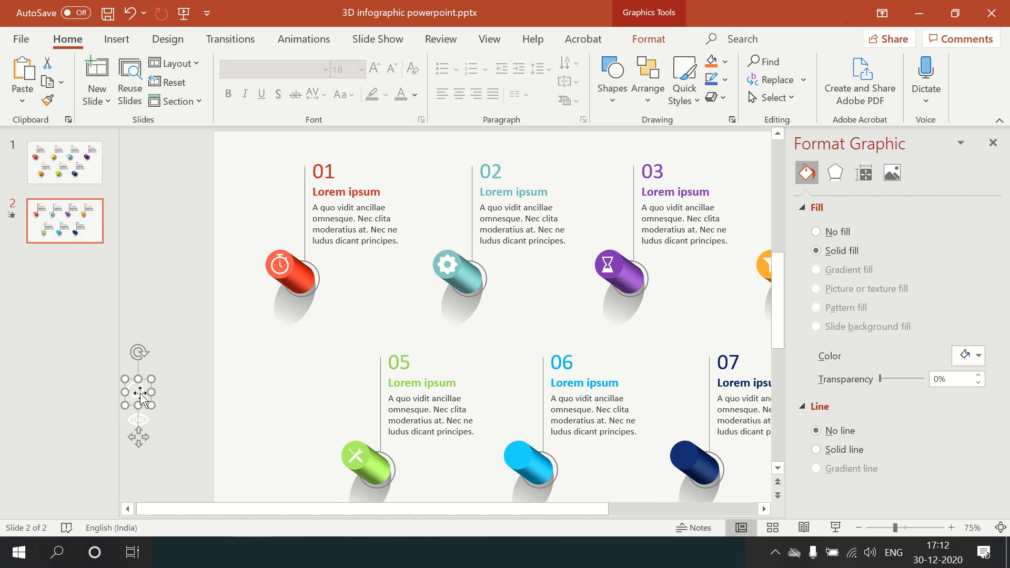
drag(140, 393, 492, 455)
right_click(498, 461)
click(551, 275)
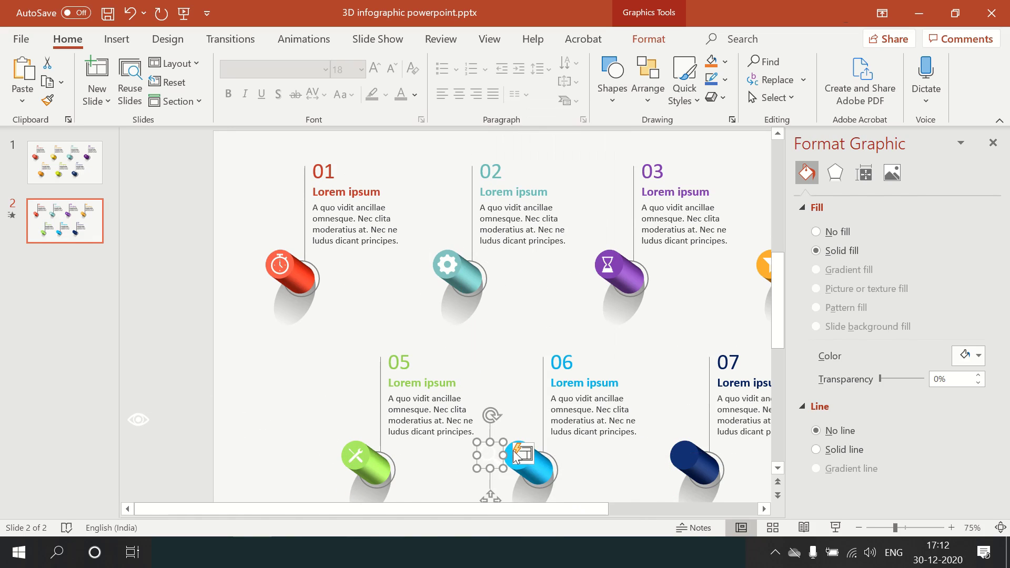
drag(490, 455, 518, 456)
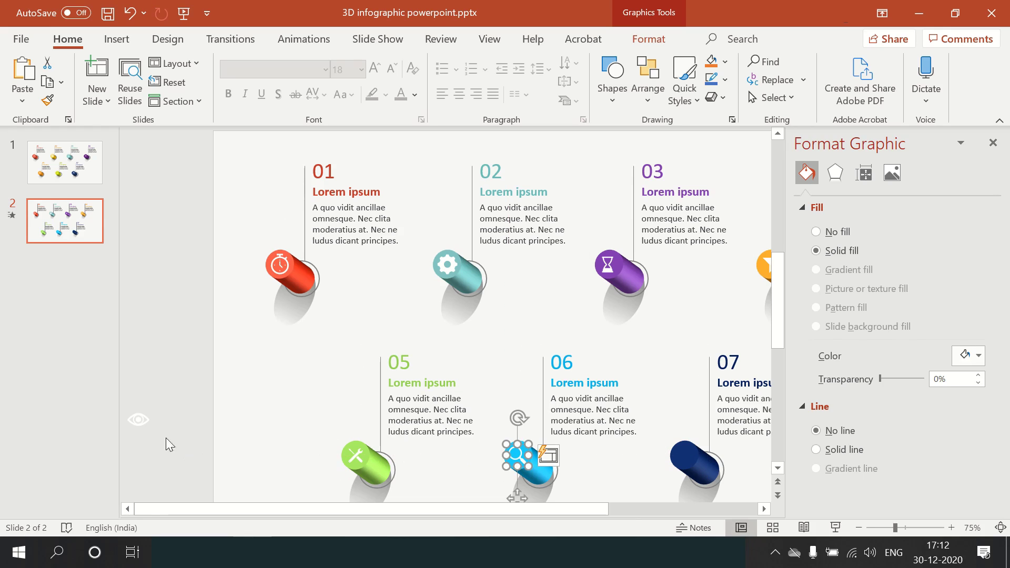
Bring the eye icon to the front on the navy 07 cylinder, shrinking and centring it.
click(143, 423)
drag(138, 420, 576, 459)
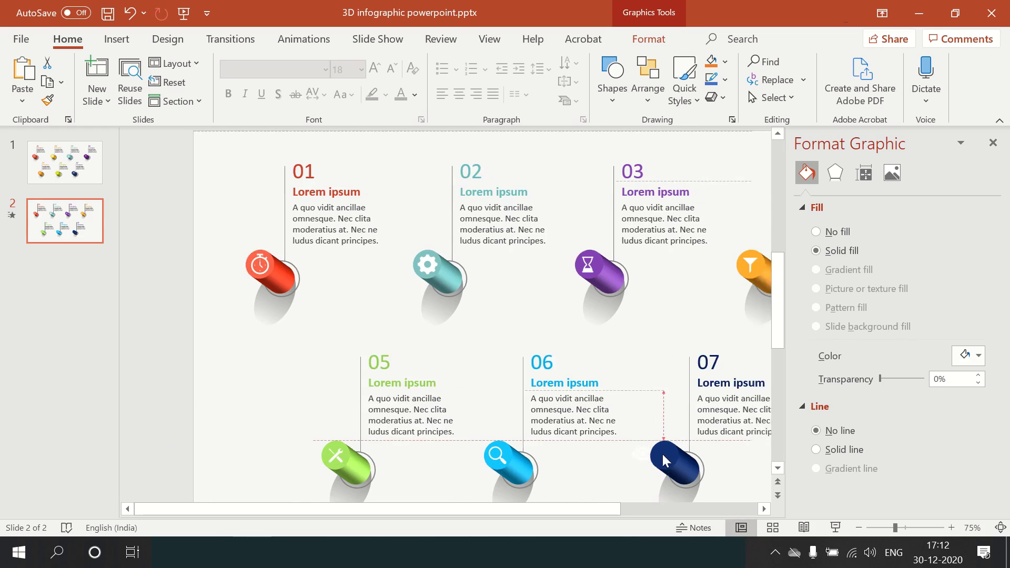
right_click(575, 456)
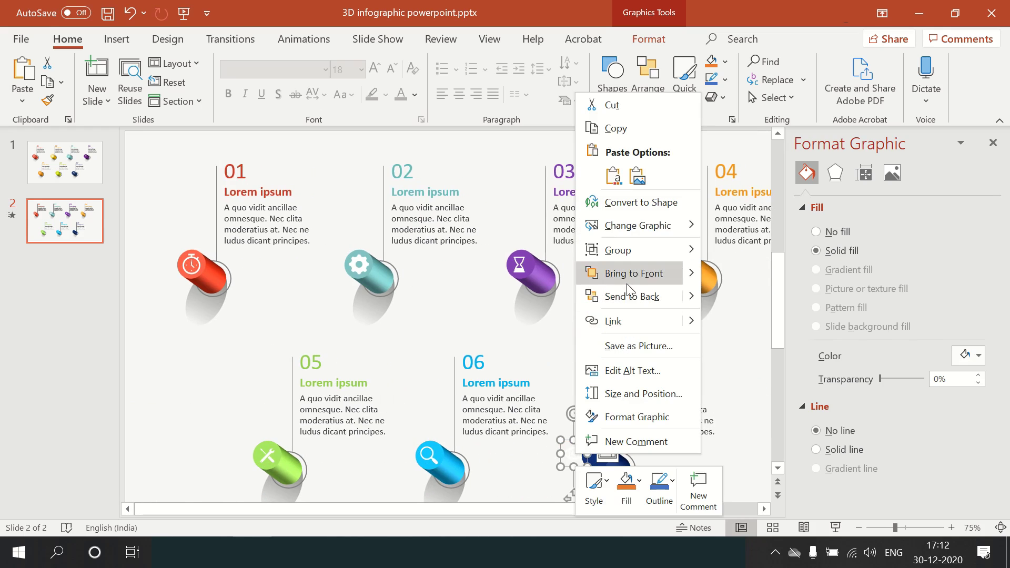
click(644, 296)
drag(586, 468, 583, 464)
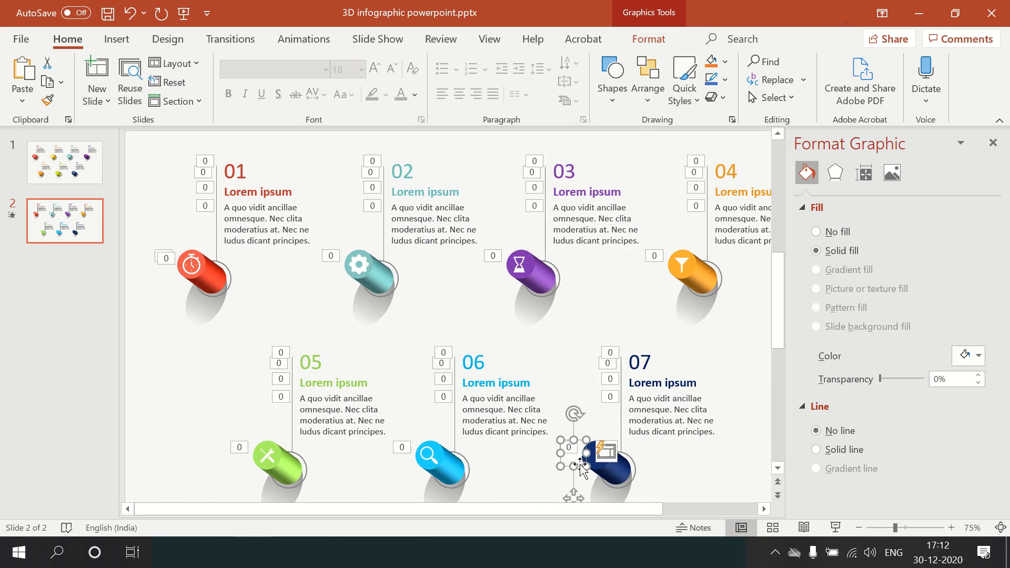
drag(583, 464, 600, 456)
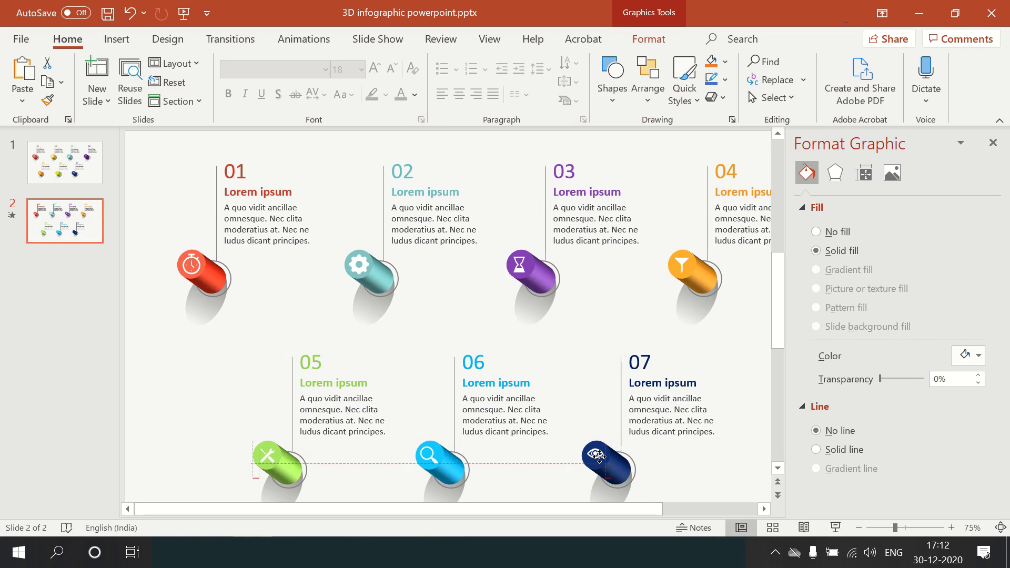
drag(599, 456, 599, 458)
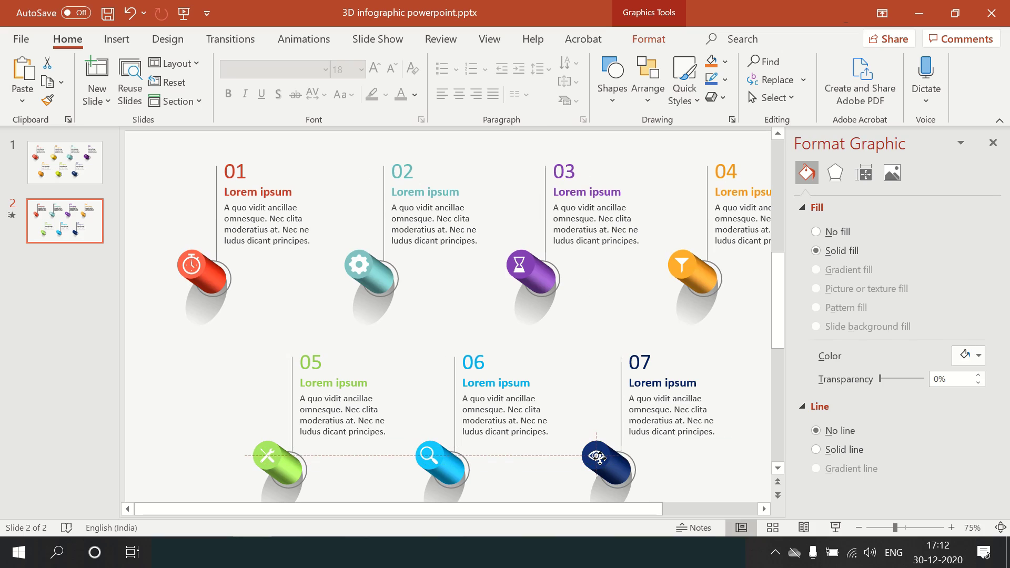
ctrl+scroll(532, 345, down, 1)
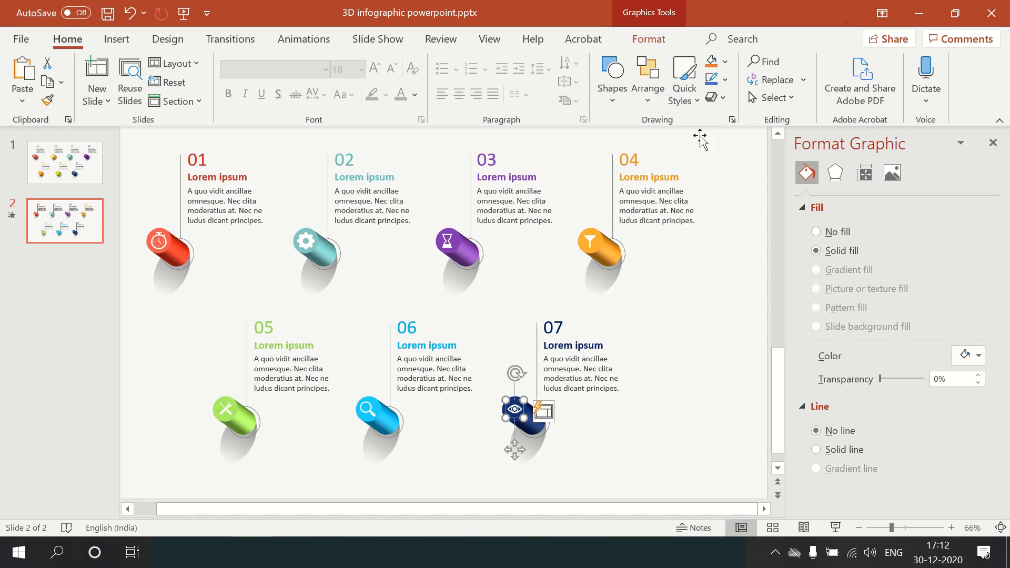
Show the Animation Pane in place of Format Graphic and play the preview from Group 19.
click(304, 39)
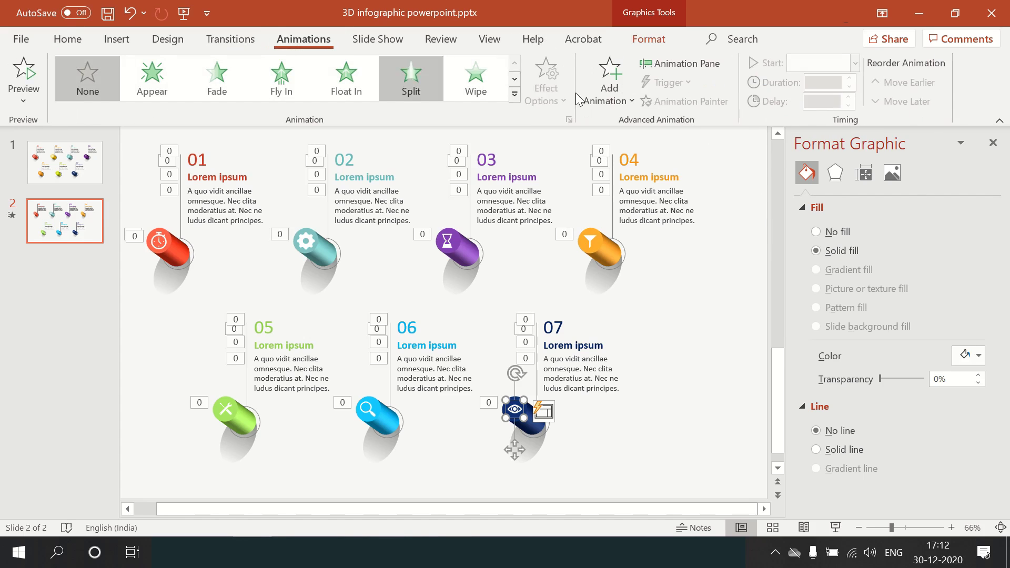
click(696, 64)
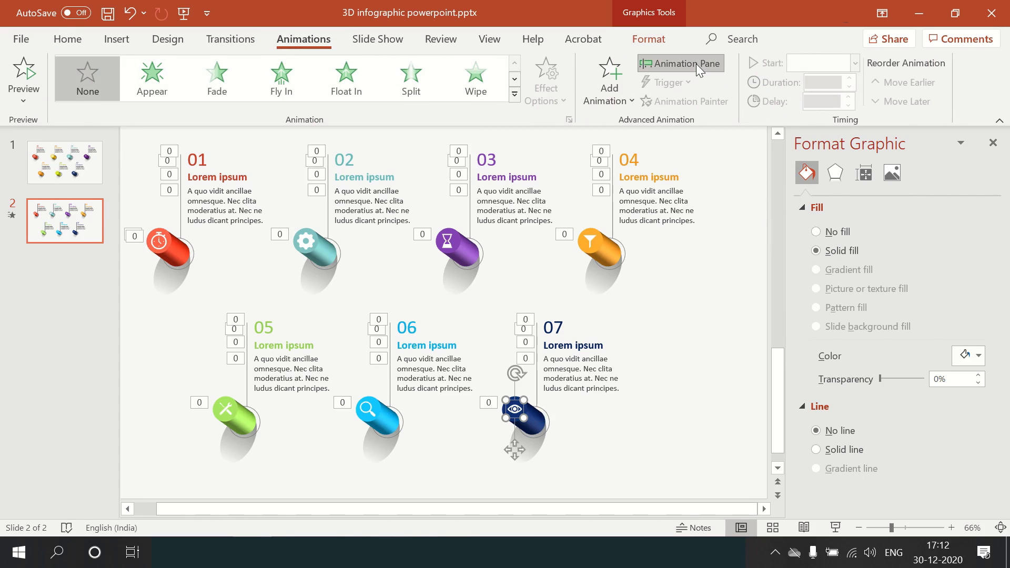
click(993, 143)
drag(994, 344, 1005, 233)
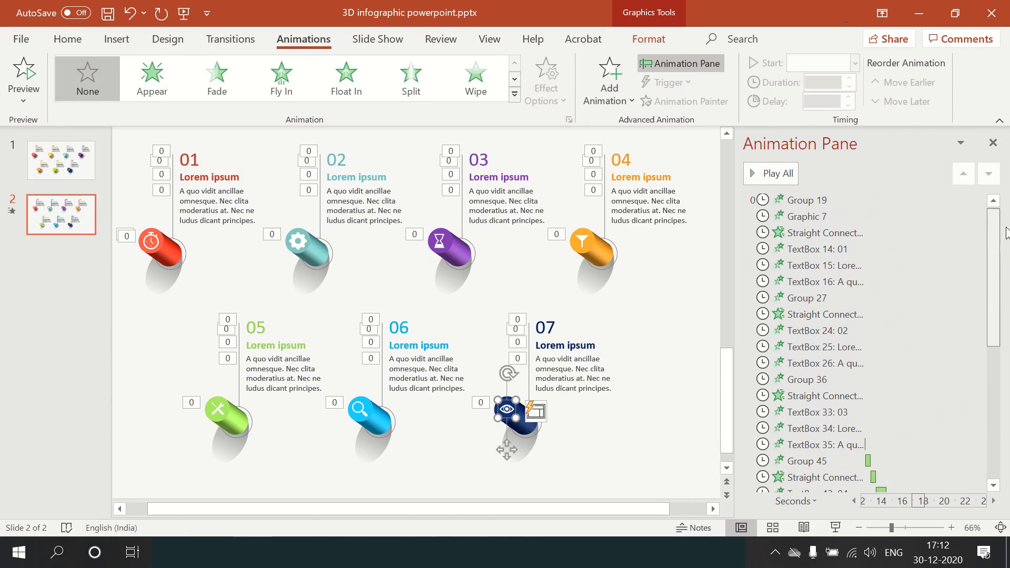
click(820, 202)
click(783, 175)
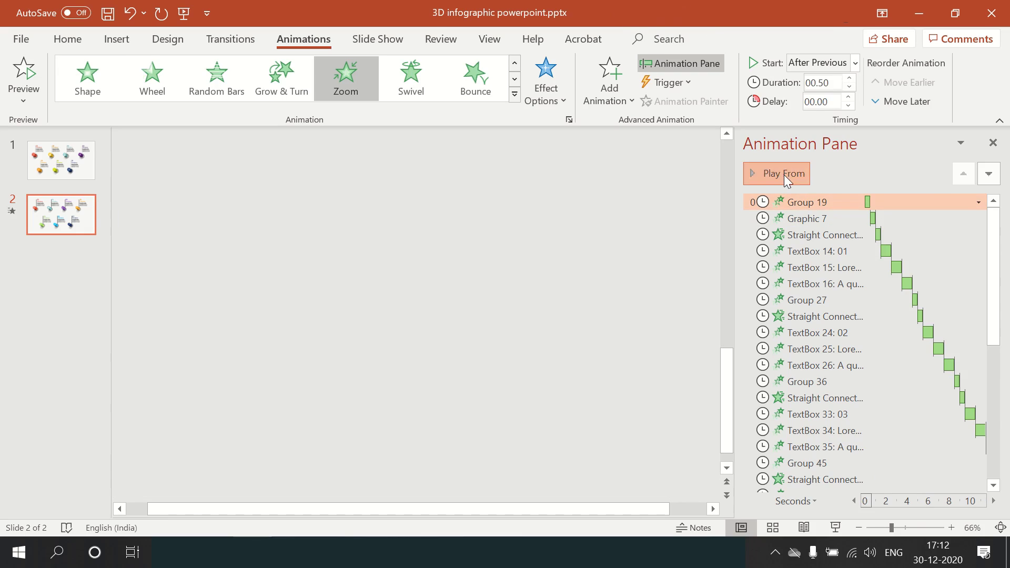
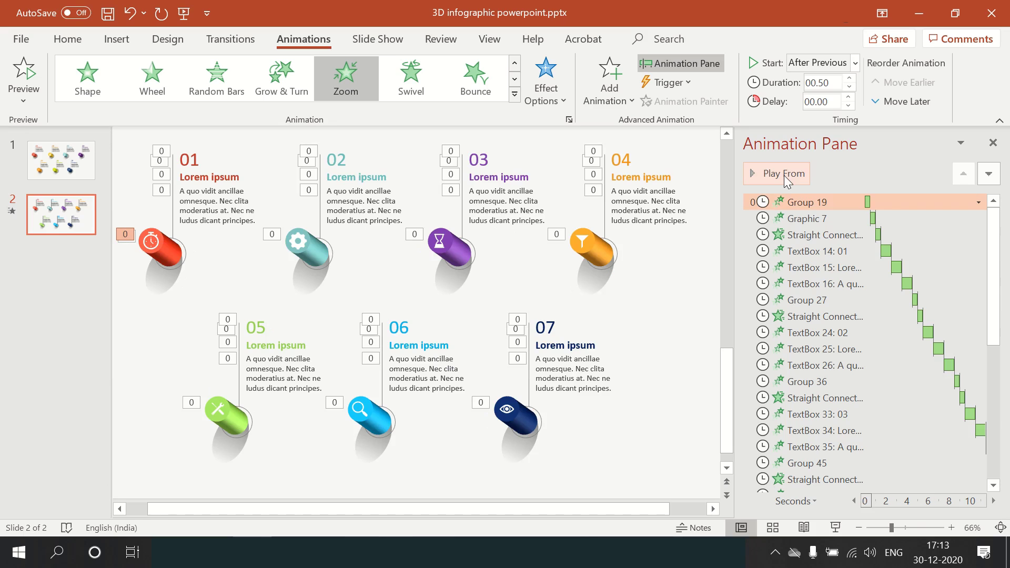
Apply the Zoom entrance effect to the gear icon (Graphic 8) on the teal 02 cylinder.
click(298, 245)
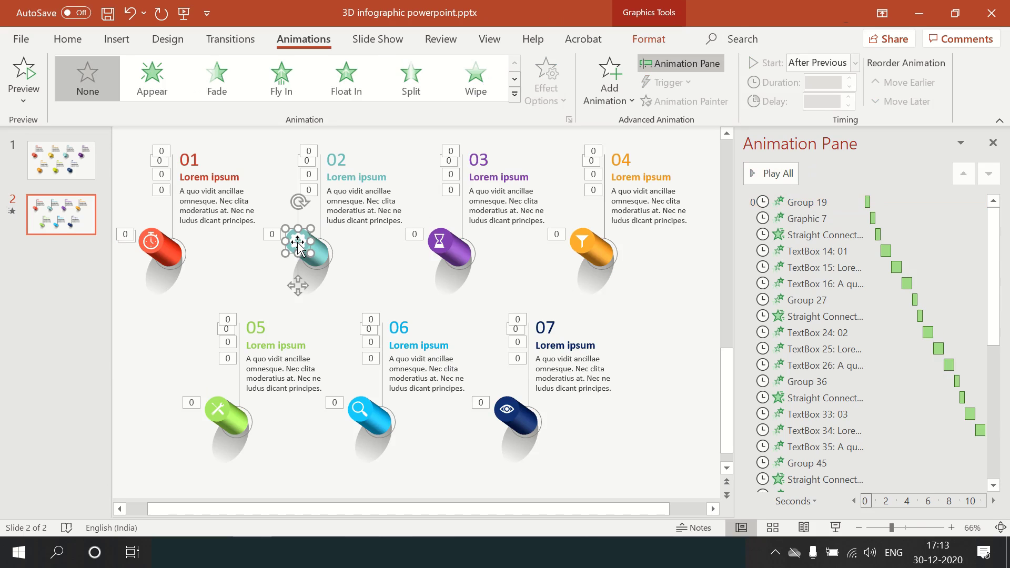
click(516, 80)
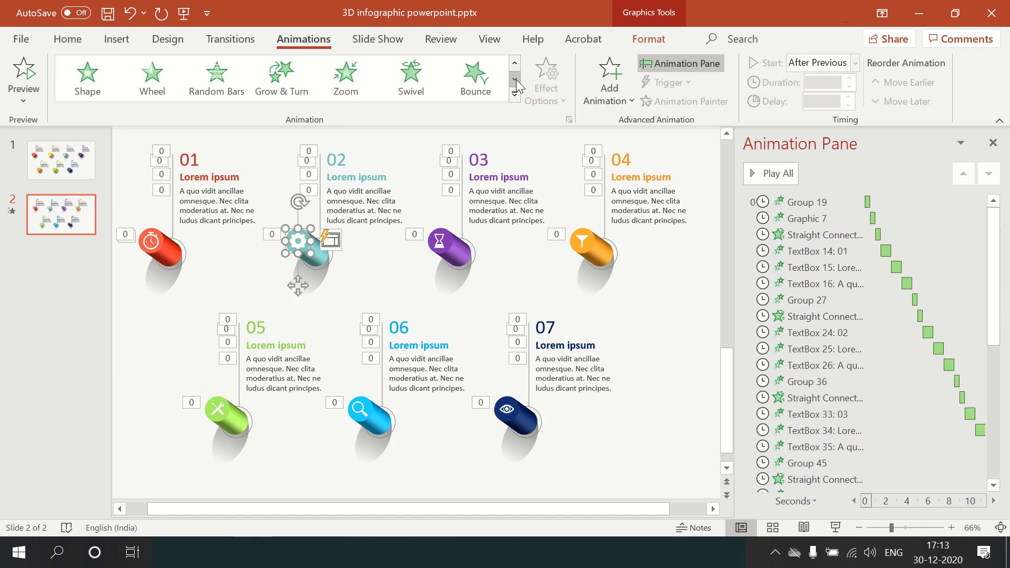
click(342, 78)
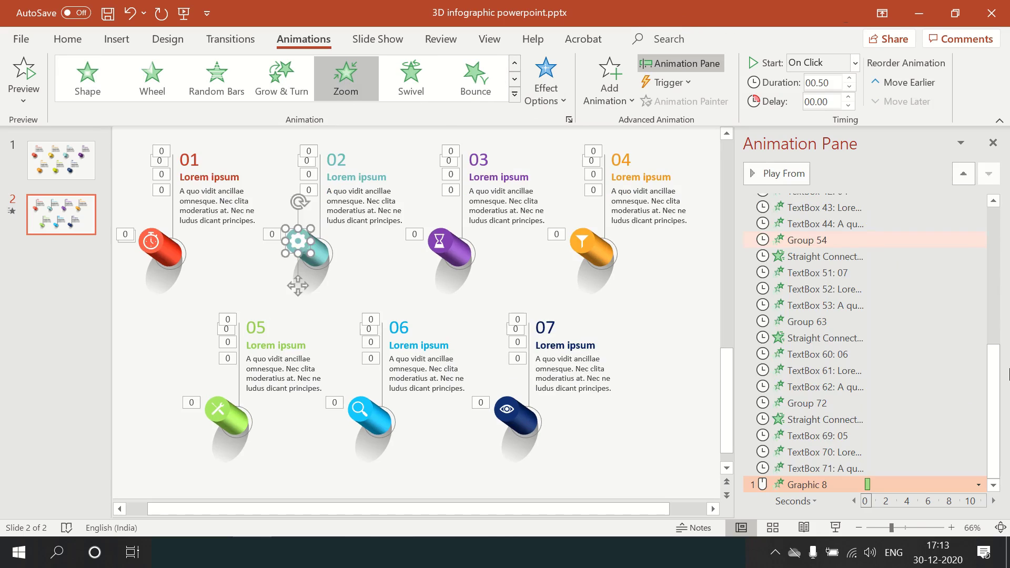
click(978, 484)
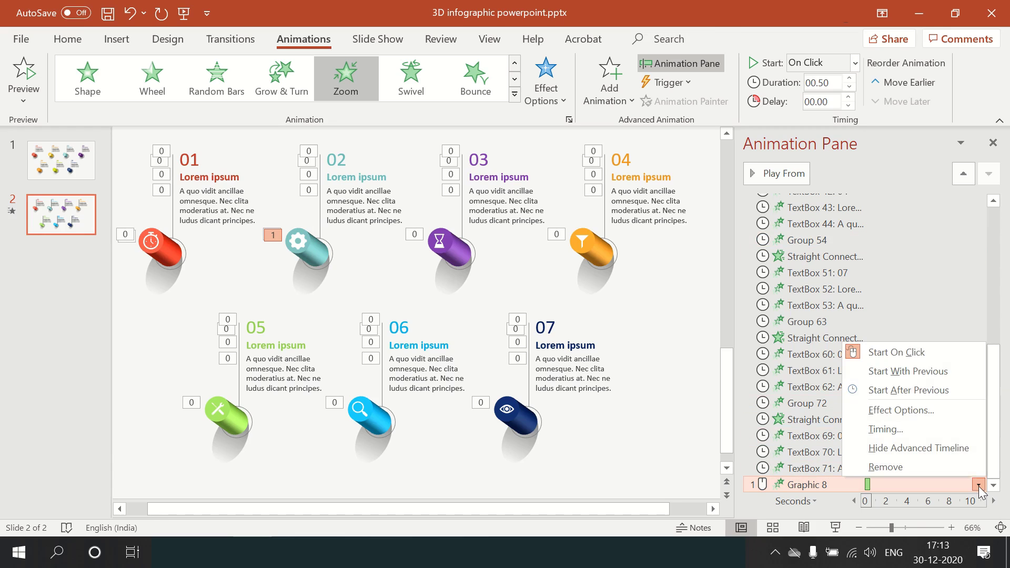
Set the gear icon's Zoom animation to start With Previous.
click(909, 387)
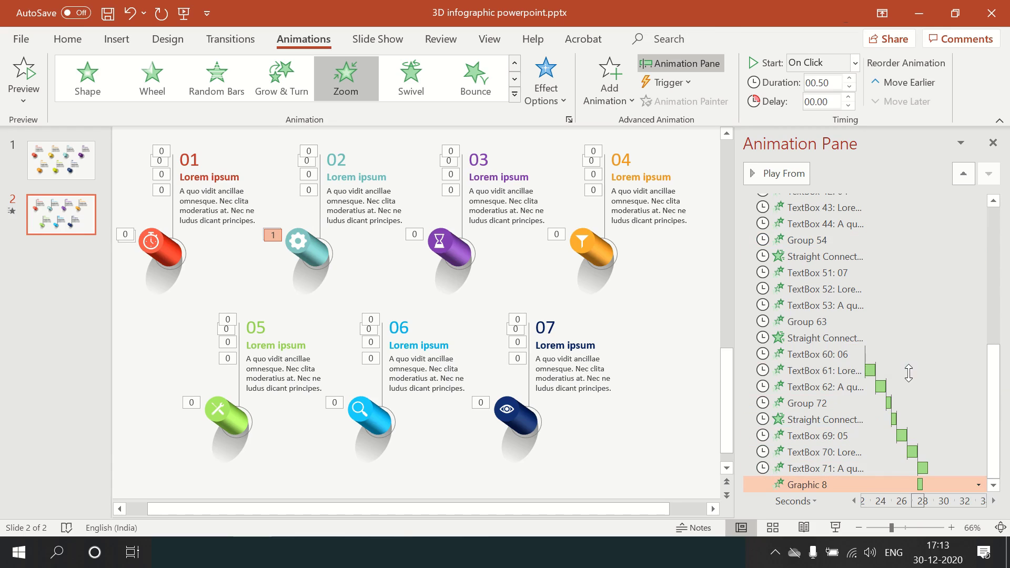
click(314, 257)
drag(993, 345, 994, 439)
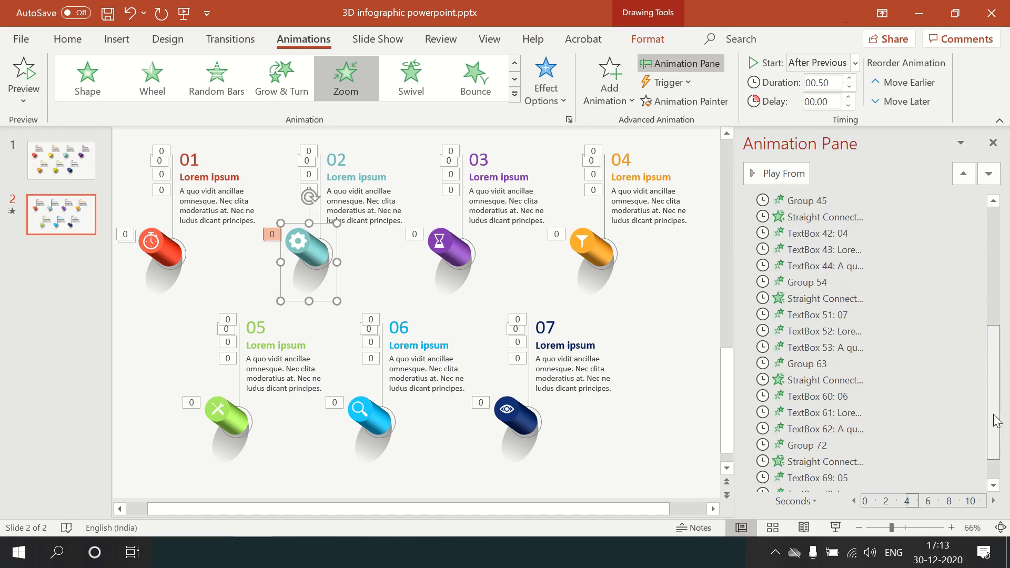
click(834, 484)
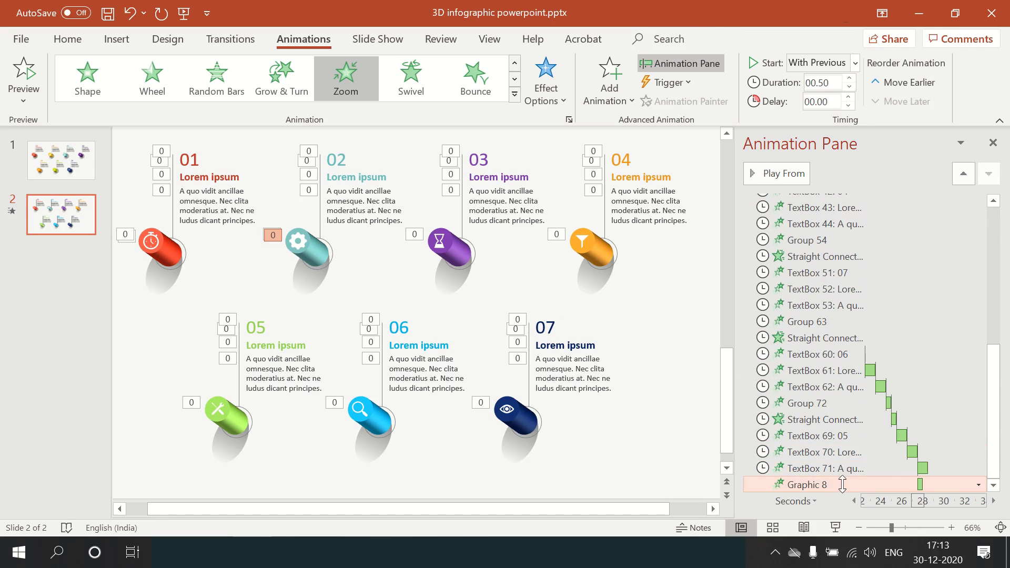
Move the gear zoom directly below Group 27 and preview the animations from there.
drag(844, 174, 841, 229)
drag(844, 189, 847, 263)
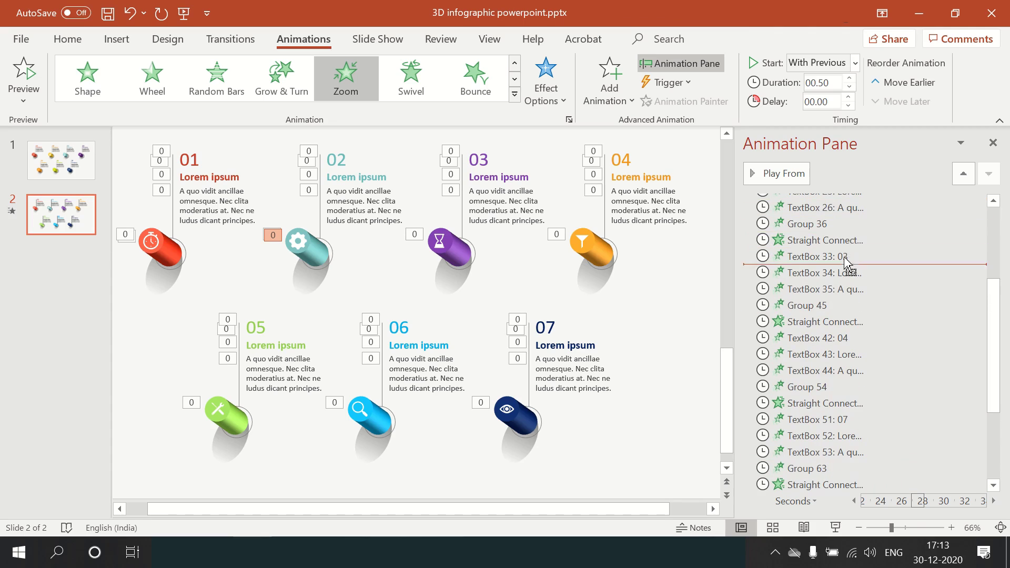
drag(832, 201, 836, 308)
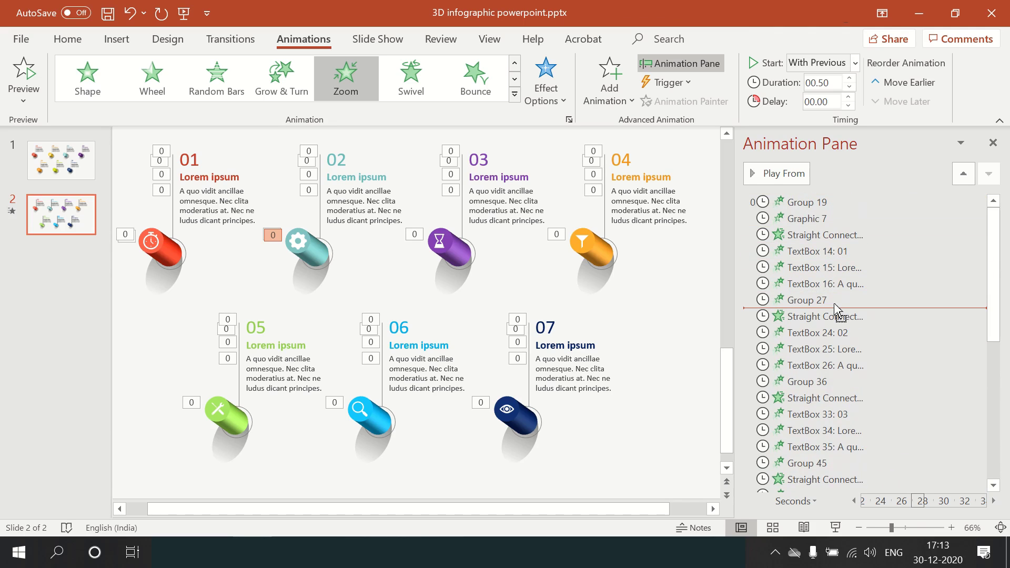
drag(834, 304, 831, 301)
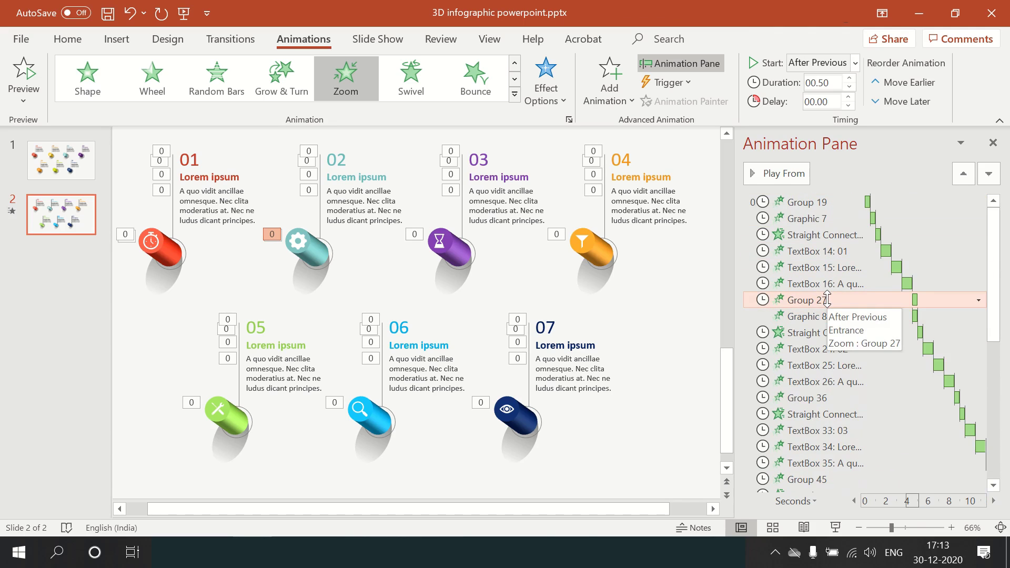
click(781, 173)
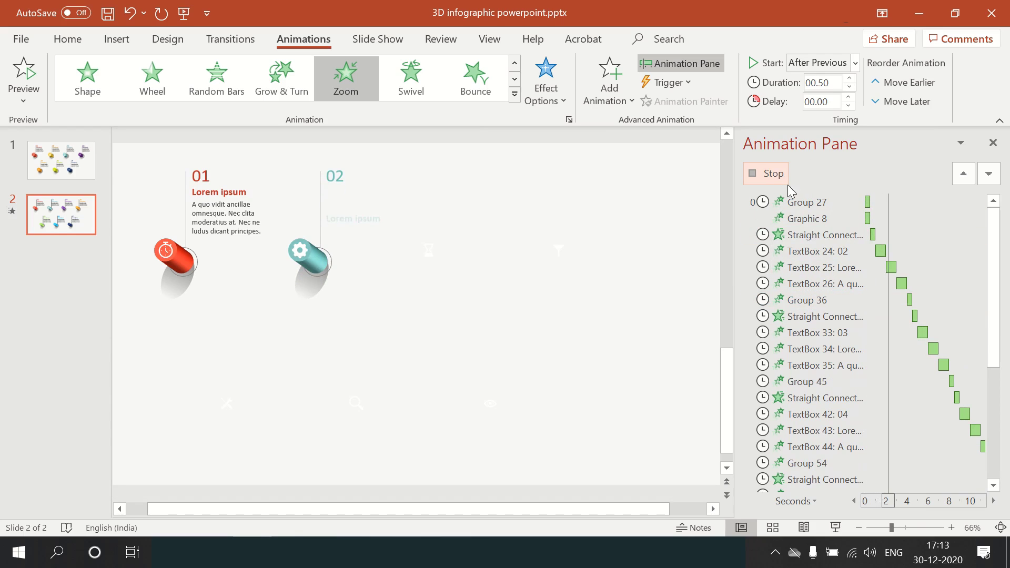
click(781, 178)
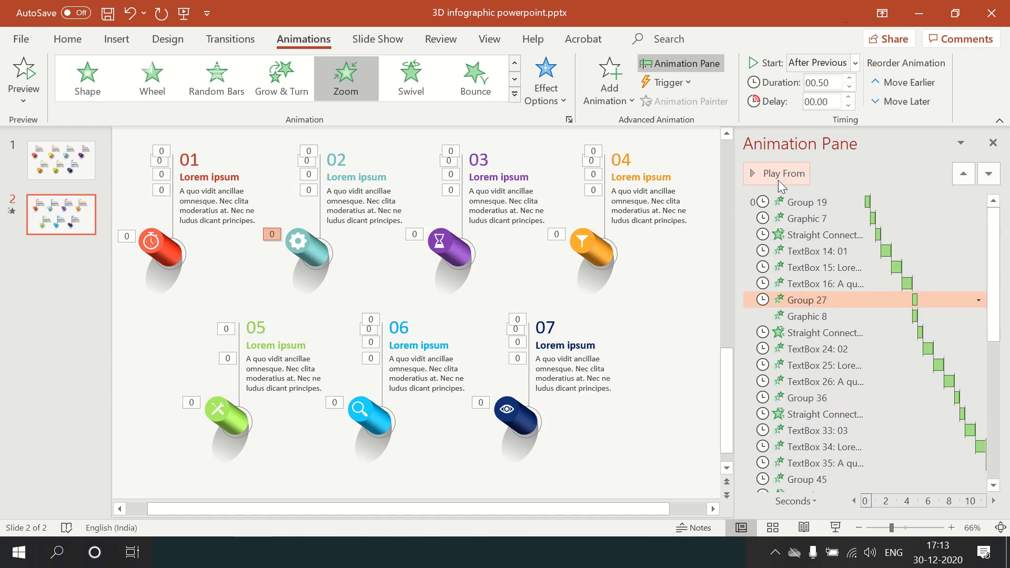
Give the icons on cylinders 03–07 a Zoom entrance, added as Graphics 9–13.
click(441, 244)
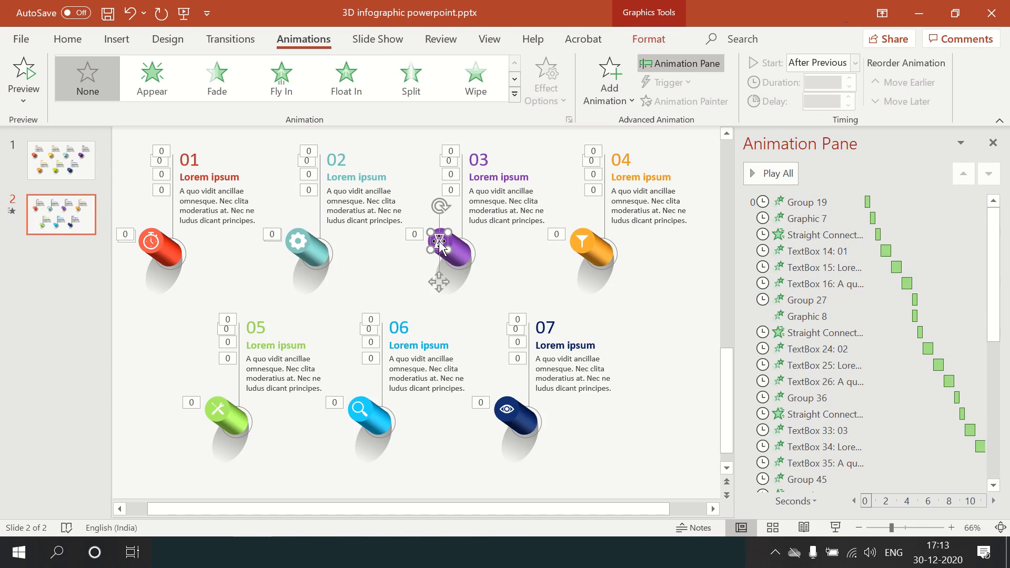
shift+click(584, 245)
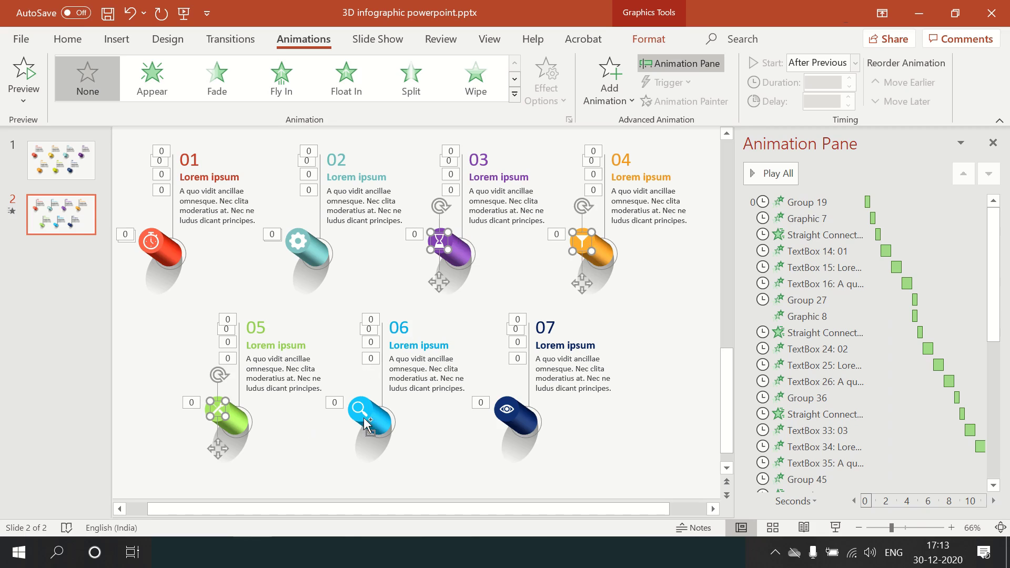
shift+click(511, 408)
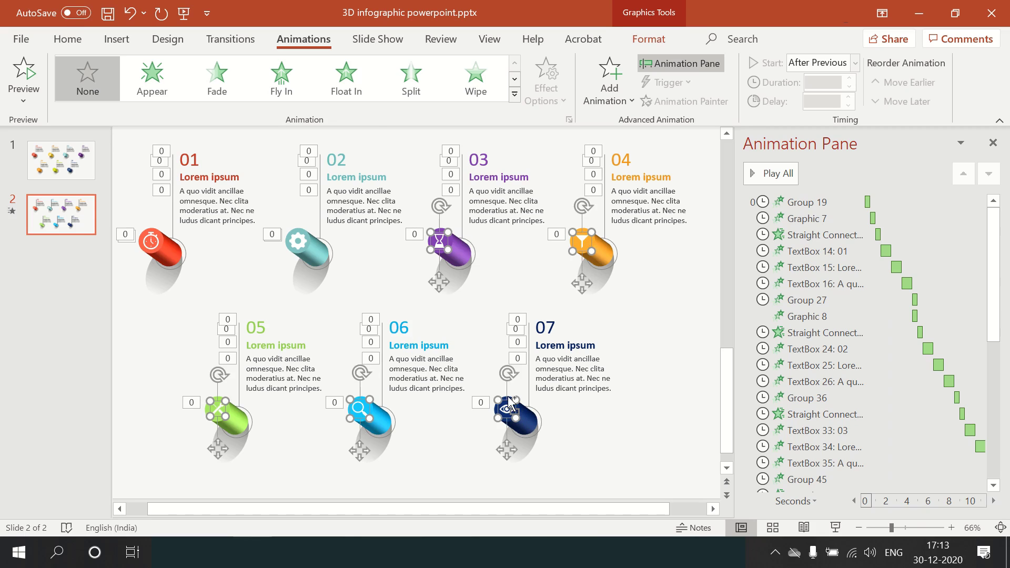
click(514, 80)
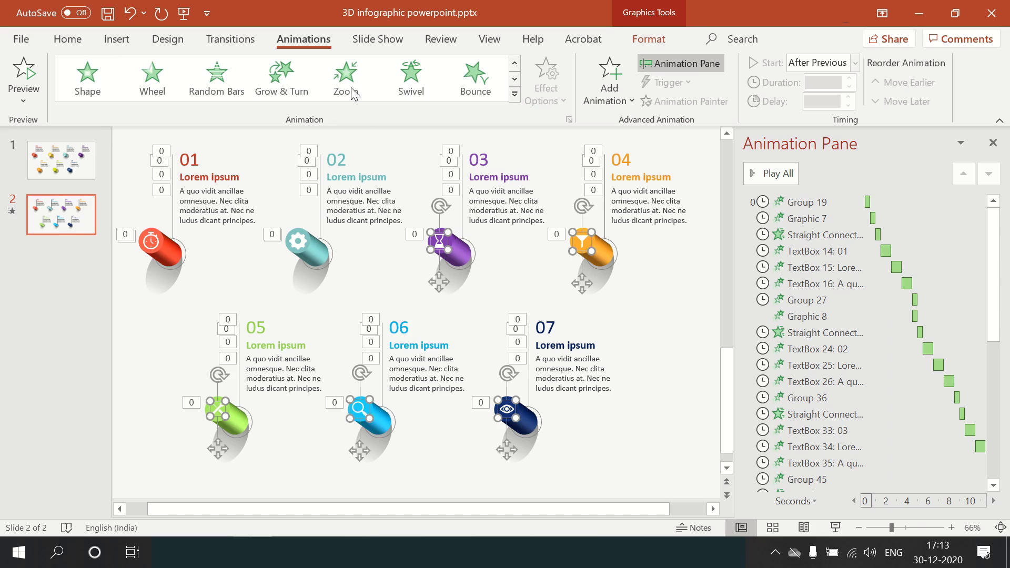
click(342, 79)
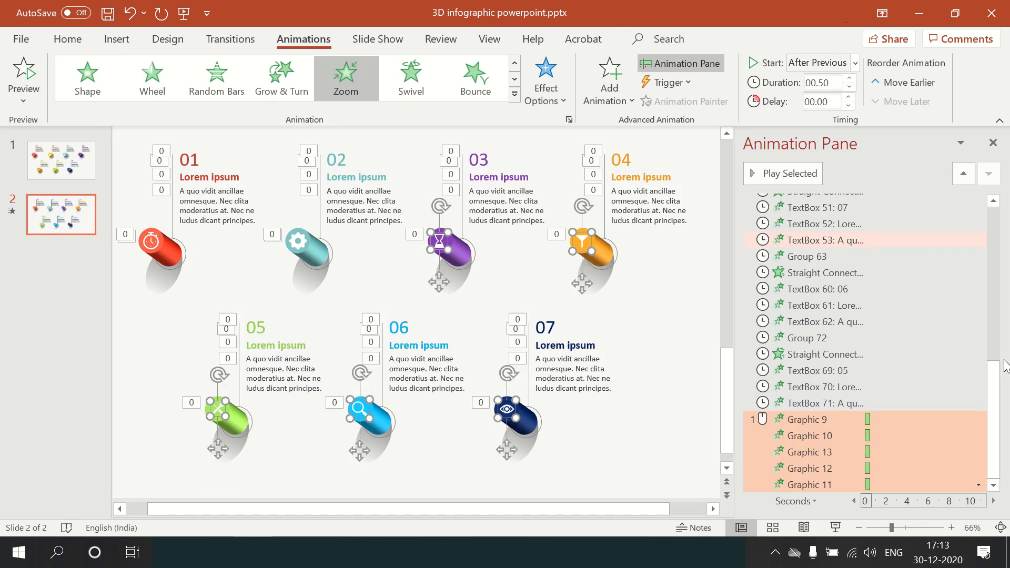
click(977, 421)
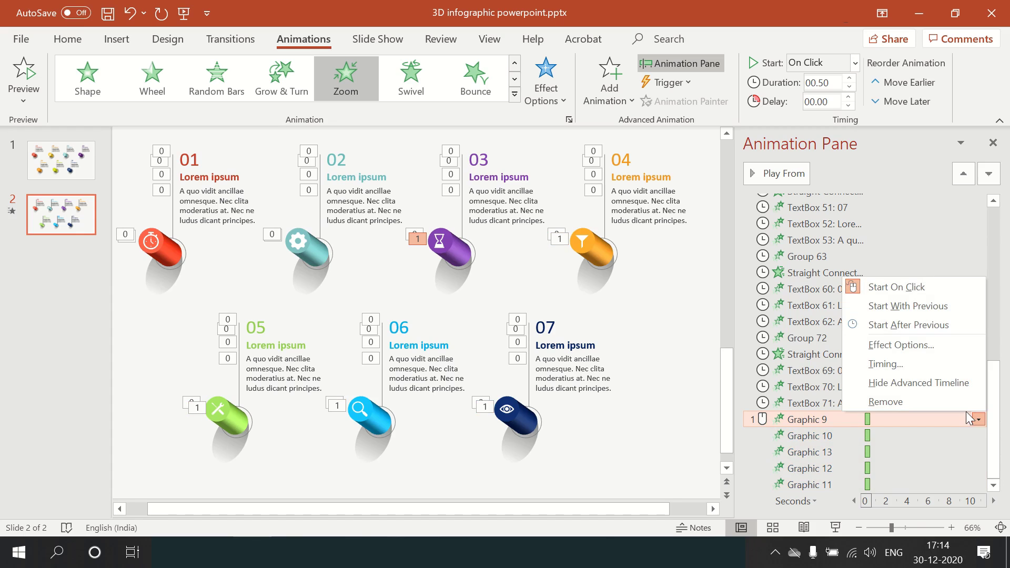
Move the hourglass zoom (Graphic 9) after the purple 03 group and make it start After Previous.
click(909, 306)
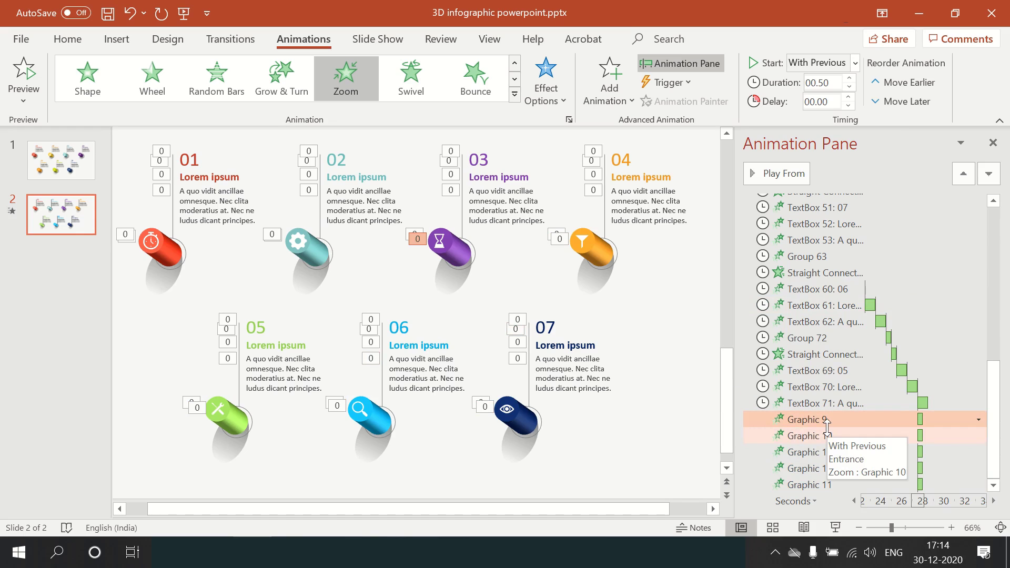
click(458, 257)
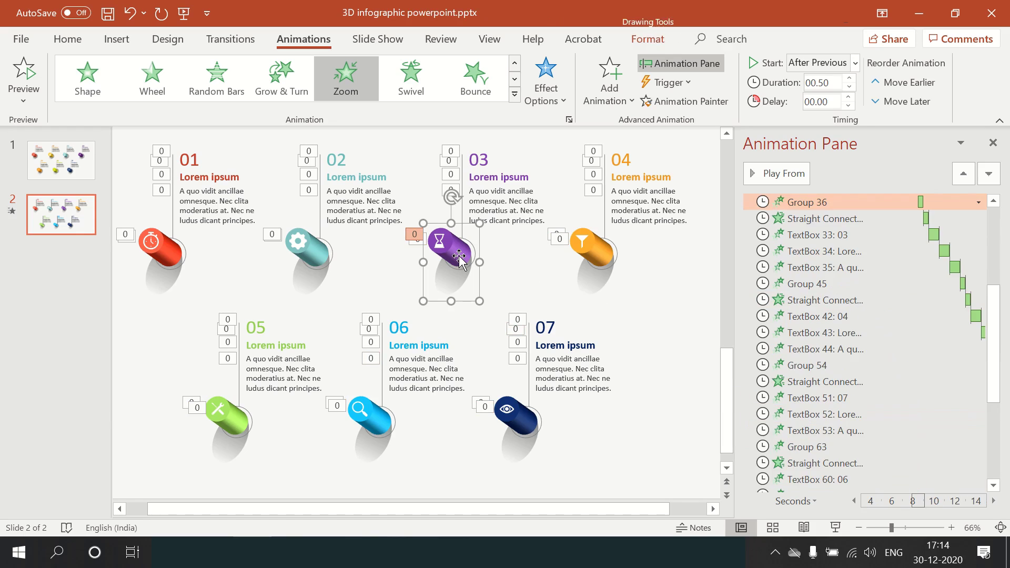
click(440, 245)
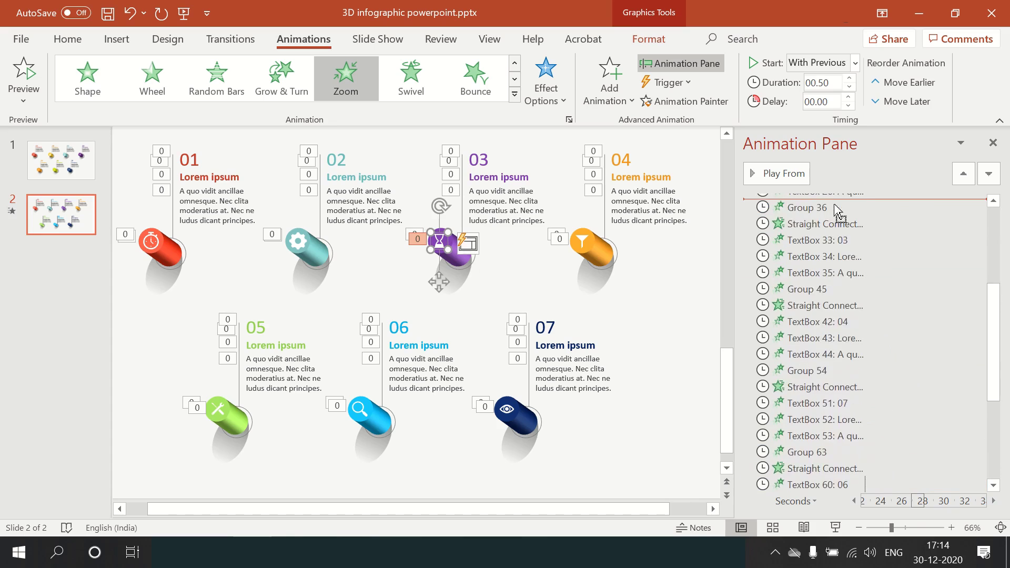
drag(844, 170, 843, 277)
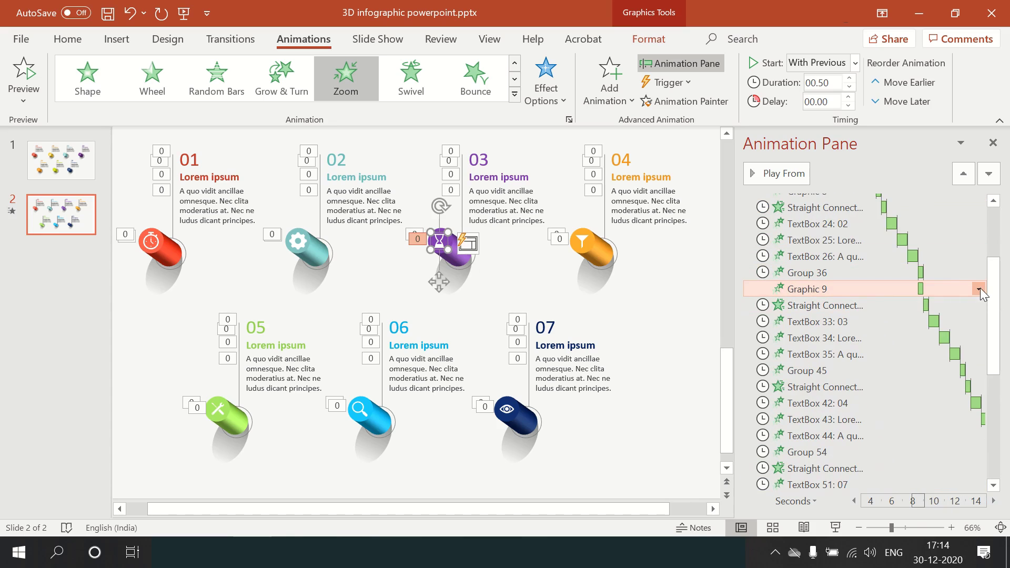
click(980, 288)
click(945, 341)
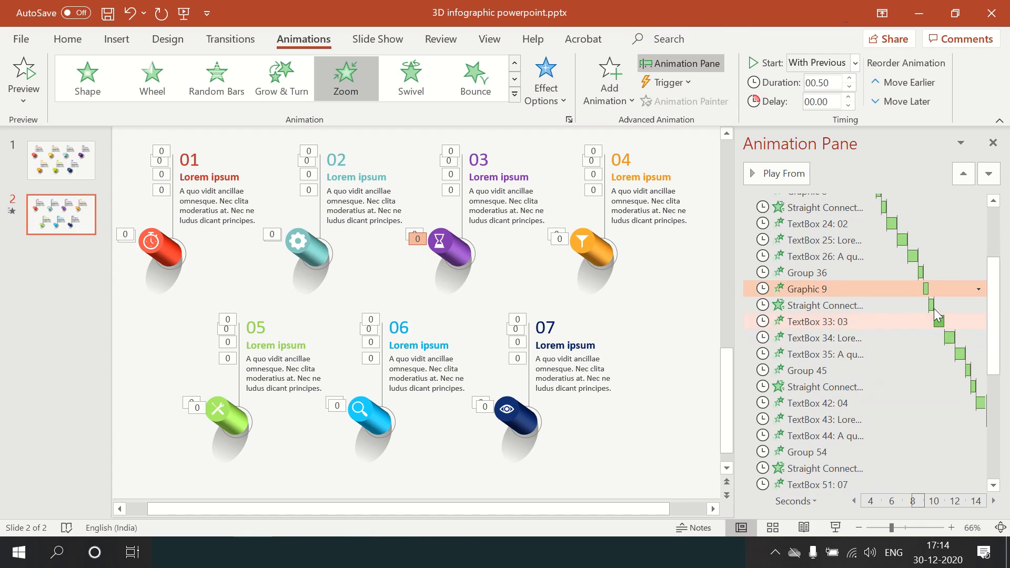
Change the gear icon's Graphic 8 zoom to start After Previous.
scroll(899, 274, up, 3)
click(906, 315)
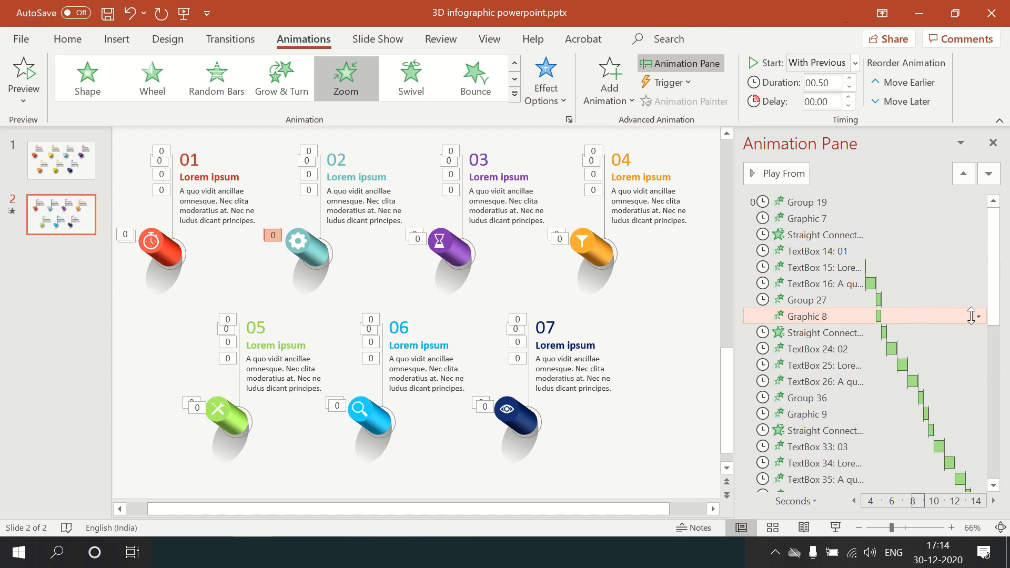
click(978, 316)
click(938, 371)
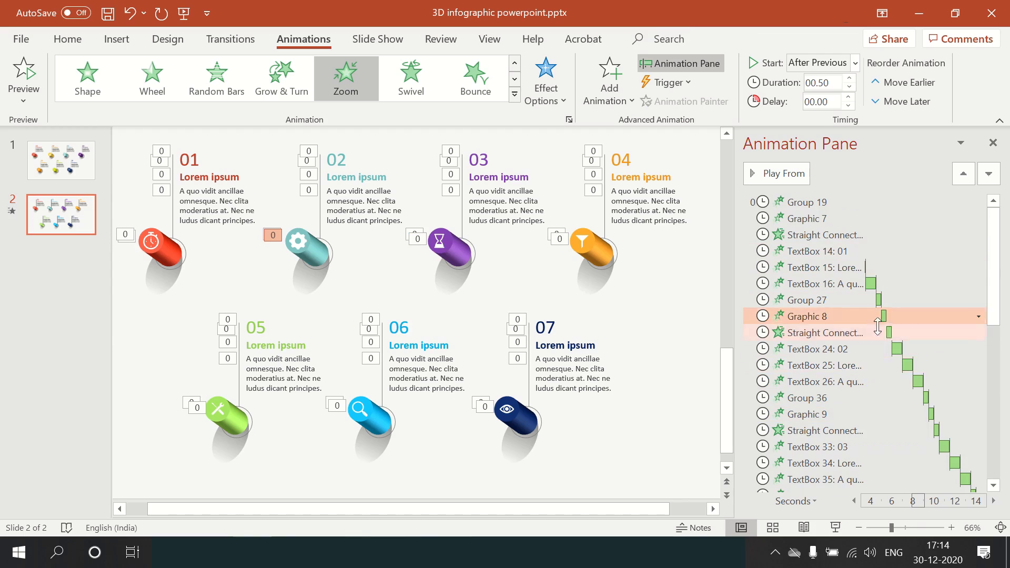
Place Graphic 10, the orange 04 icon's zoom, right after Group 45, starting After Previous.
scroll(870, 331, down, 6)
scroll(870, 342, down, 2)
click(851, 437)
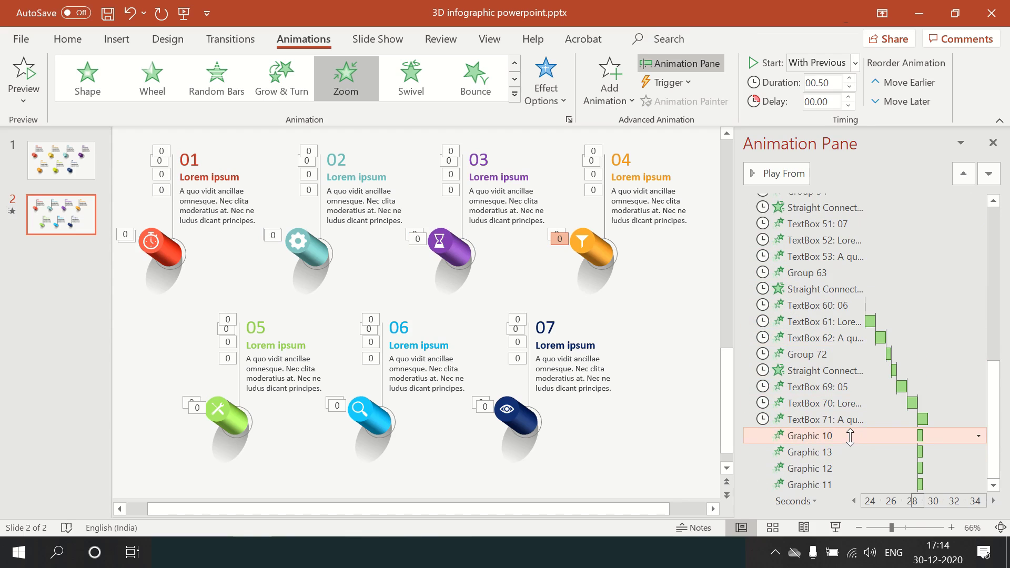
click(599, 253)
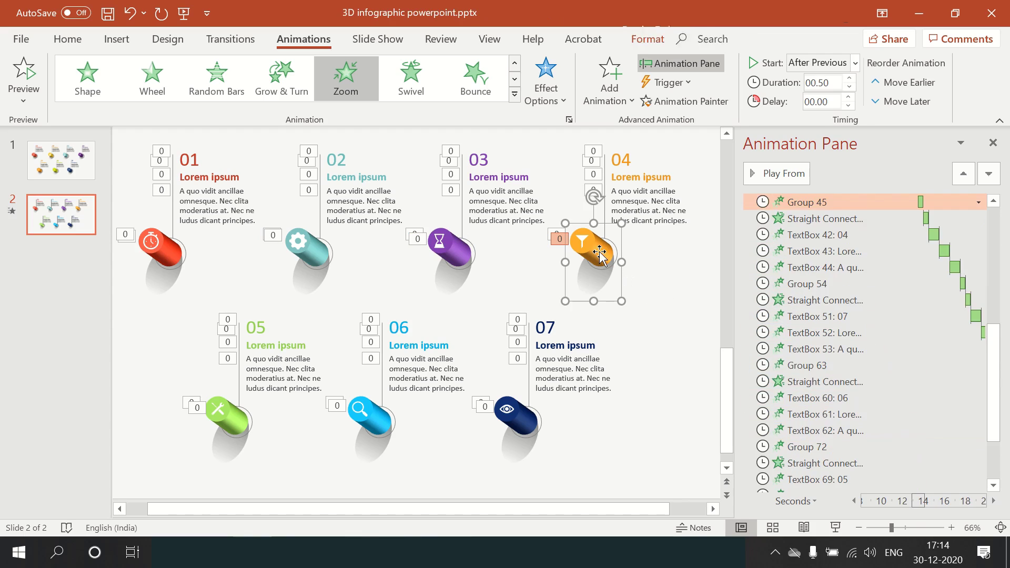
scroll(1001, 420, down, 2)
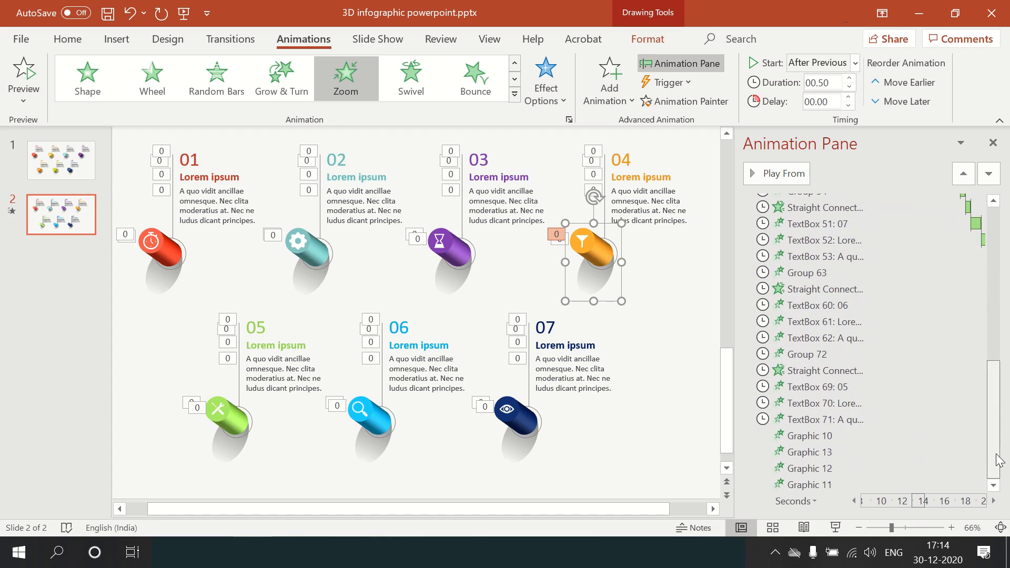
click(858, 436)
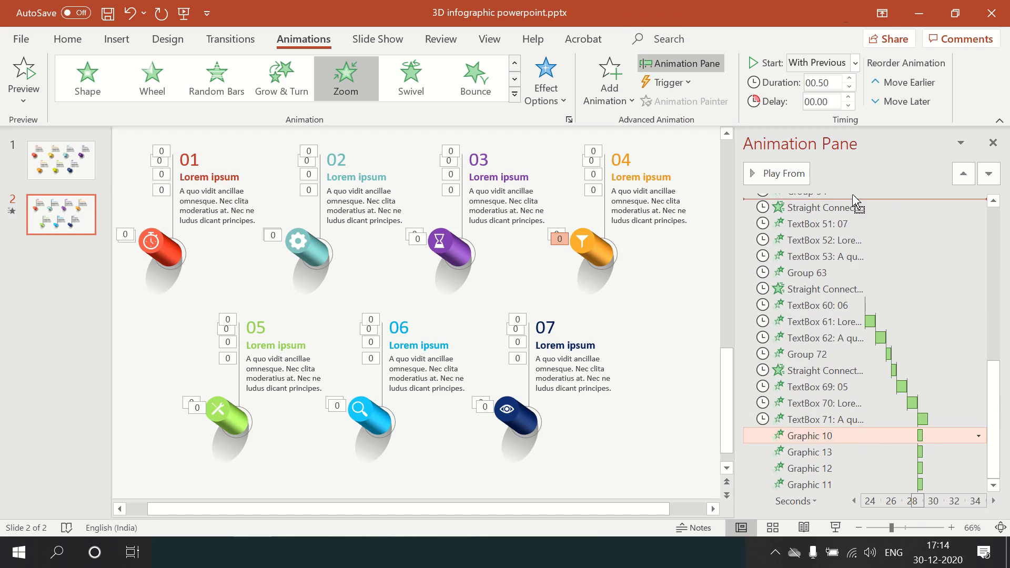
drag(851, 166, 844, 237)
click(977, 240)
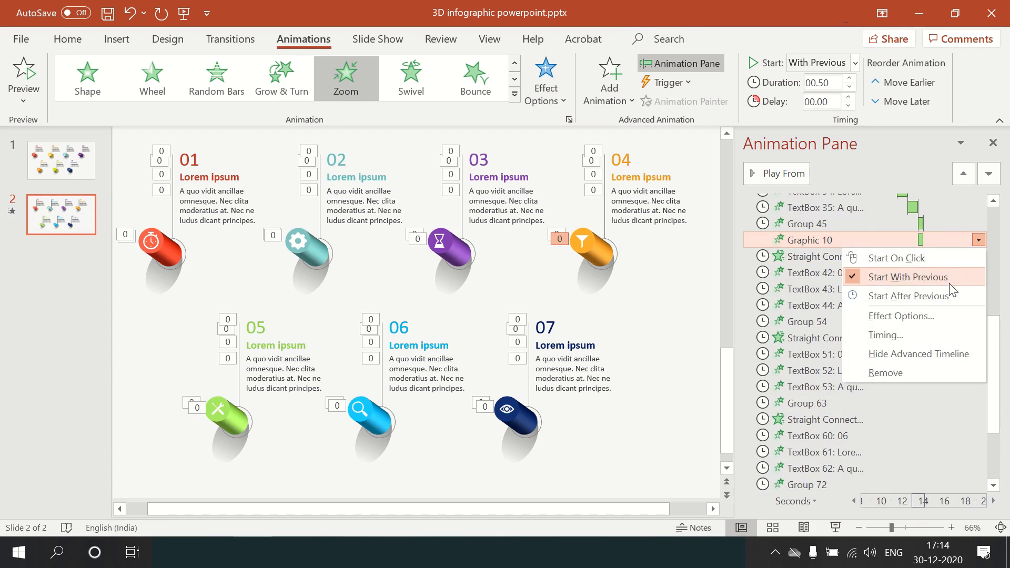
click(948, 294)
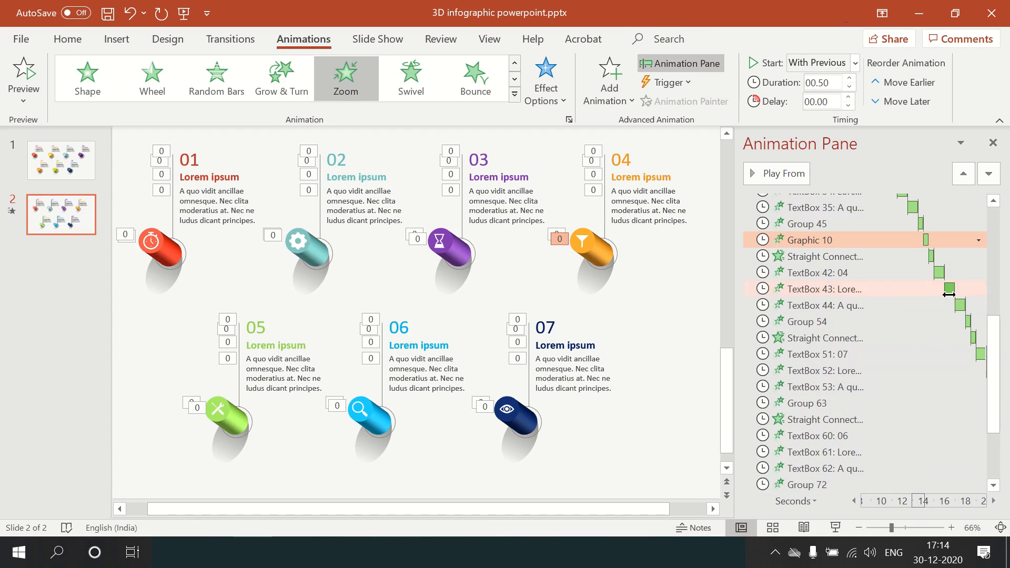
click(217, 415)
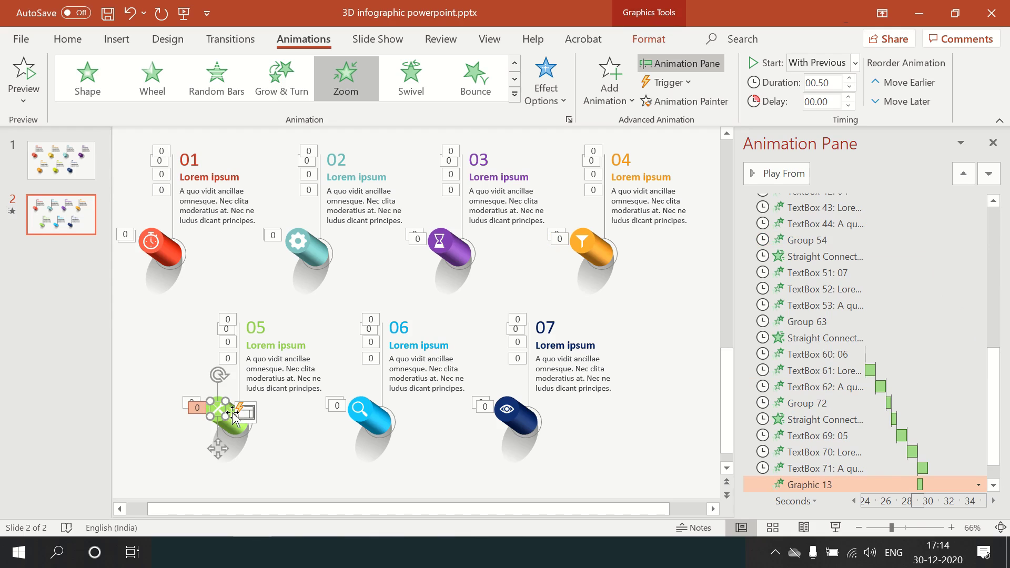
Move the 05 animations, Group 72 through TextBox 71, to just below TextBox 44.
click(245, 433)
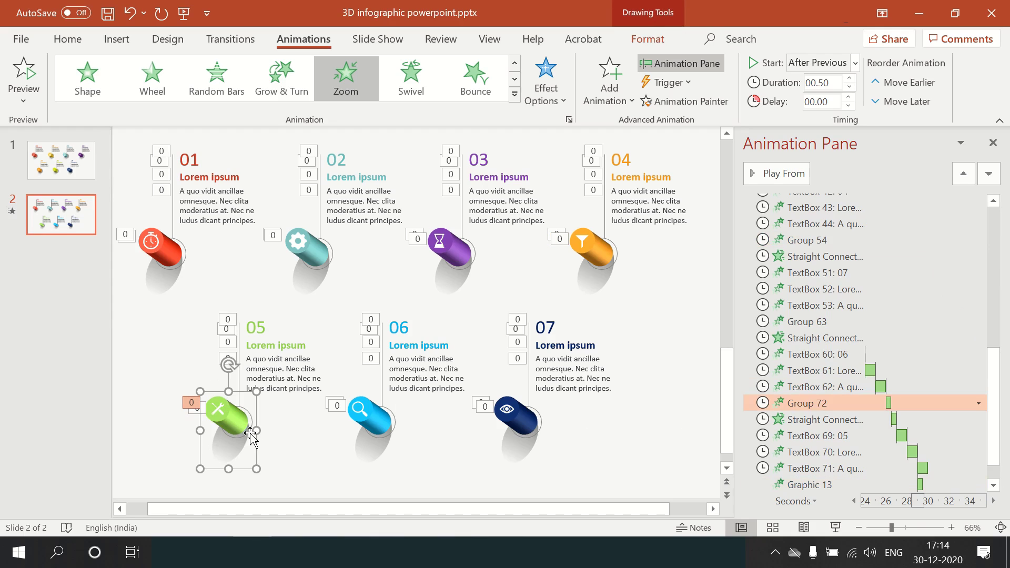
click(533, 430)
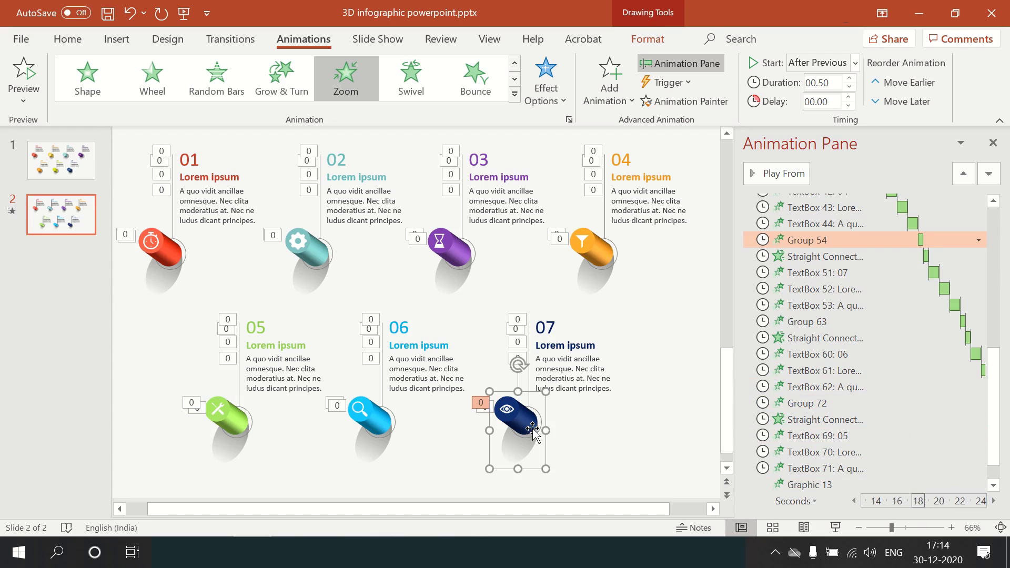
click(829, 402)
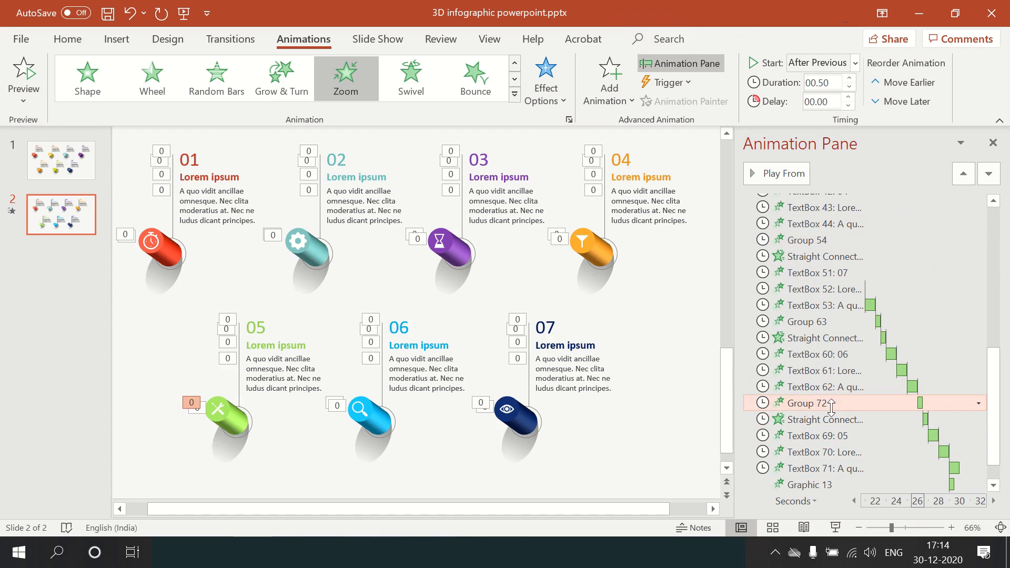
shift+click(845, 468)
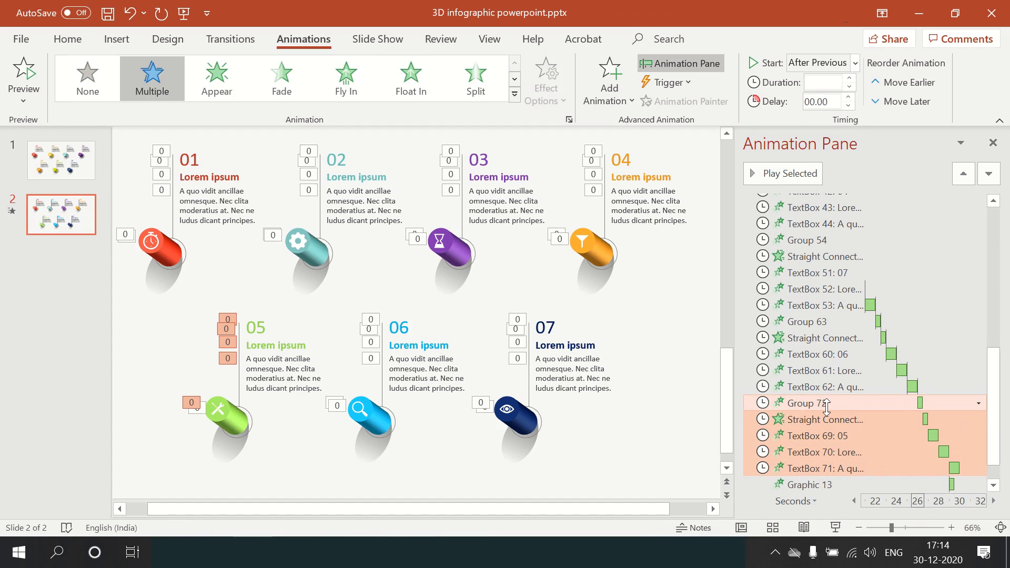
drag(833, 264, 836, 240)
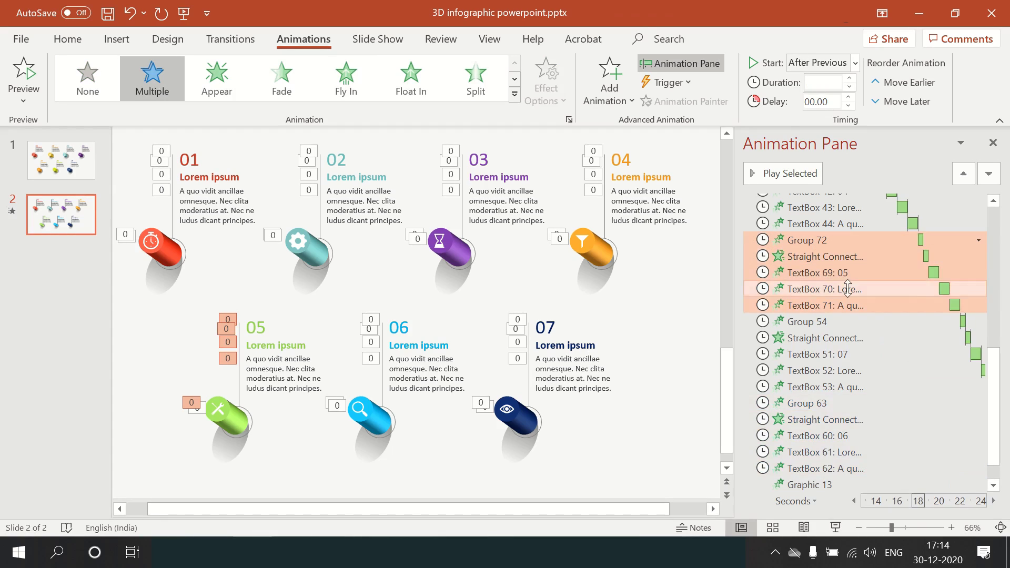
Move the 07 animations, Group 54 through TextBox 53, to just below TextBox 62.
click(826, 322)
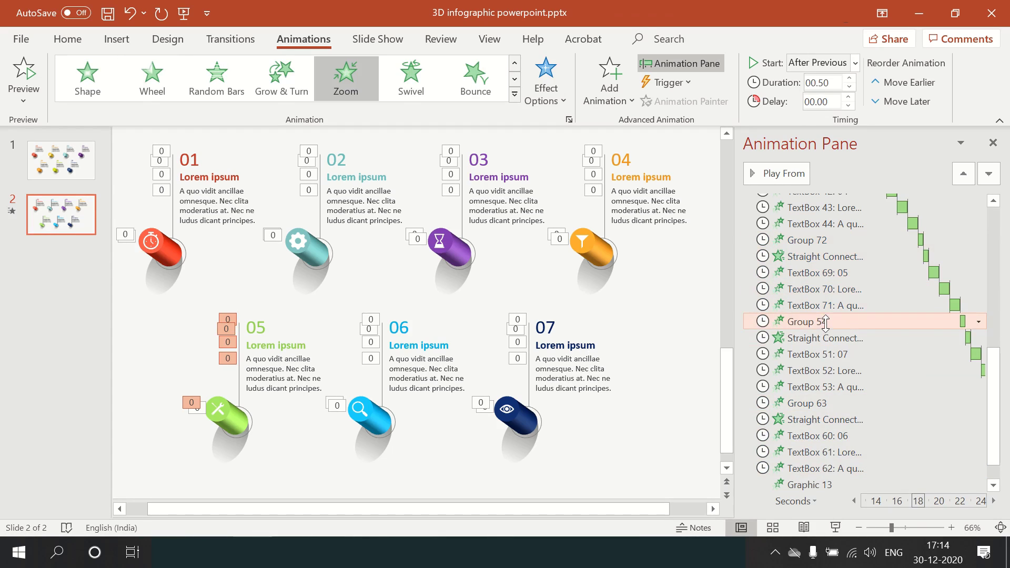
shift+click(850, 388)
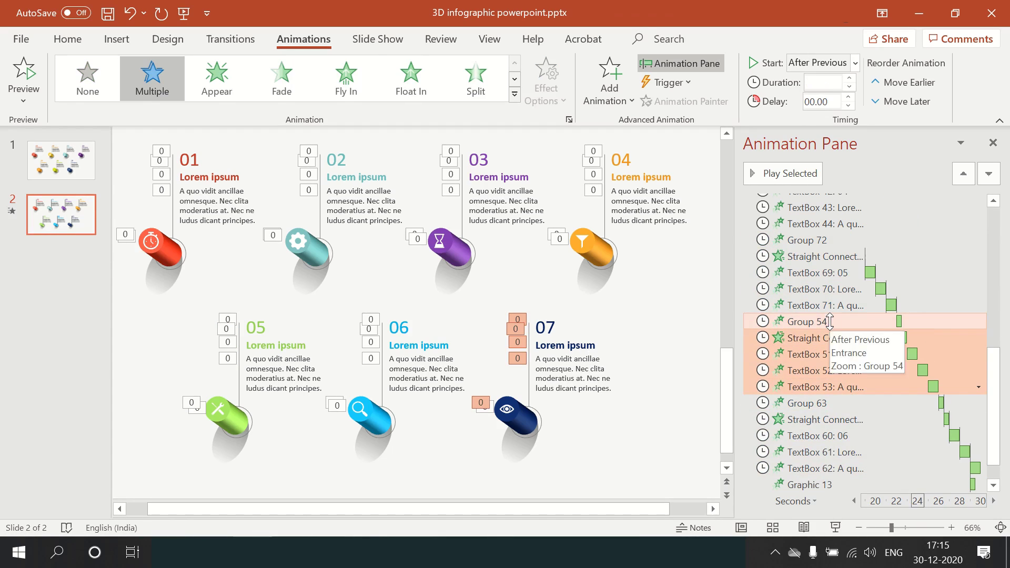
drag(847, 389, 844, 472)
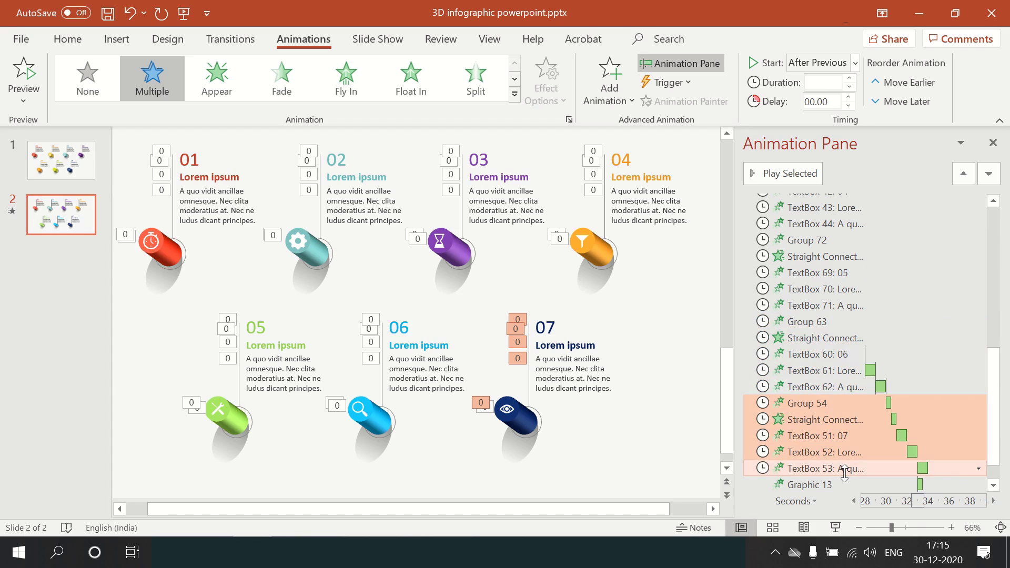
click(835, 240)
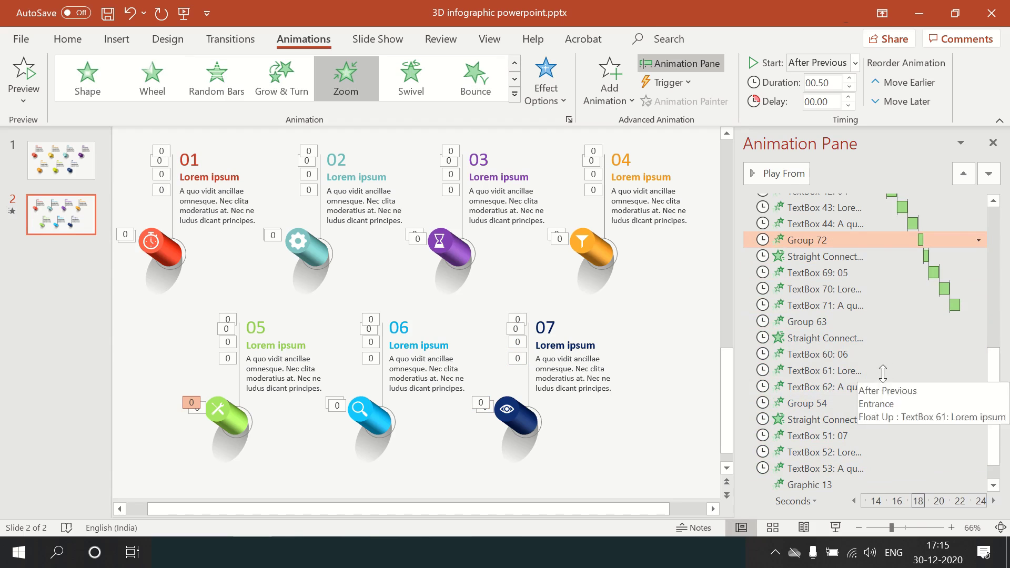
scroll(891, 372, down, 2)
Place Graphic 13 after Group 72 and Graphic 12 after Group 63, both starting After Previous.
click(840, 453)
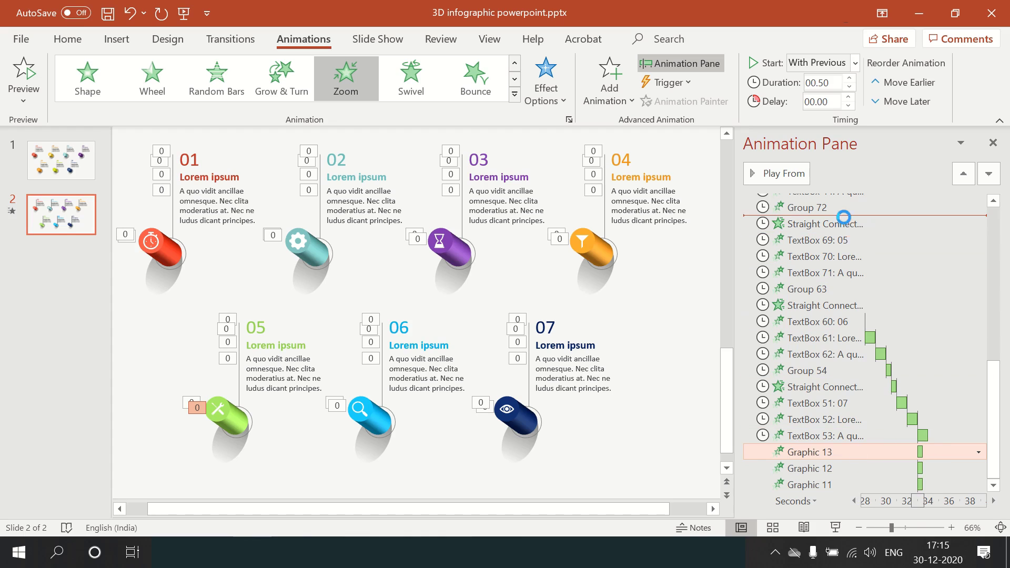
drag(846, 226, 846, 225)
click(978, 223)
click(931, 277)
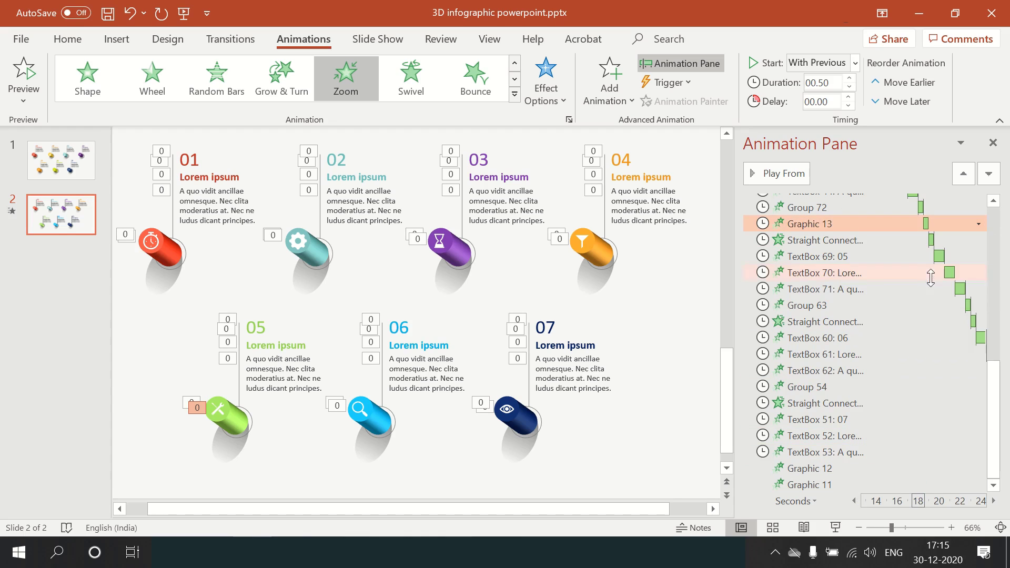
click(865, 470)
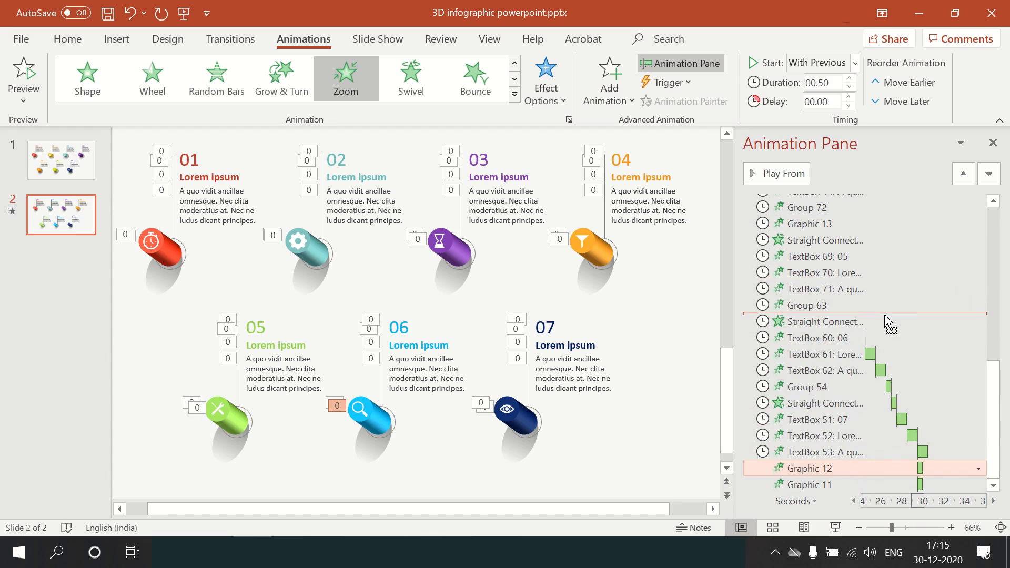
drag(864, 468, 891, 316)
click(978, 321)
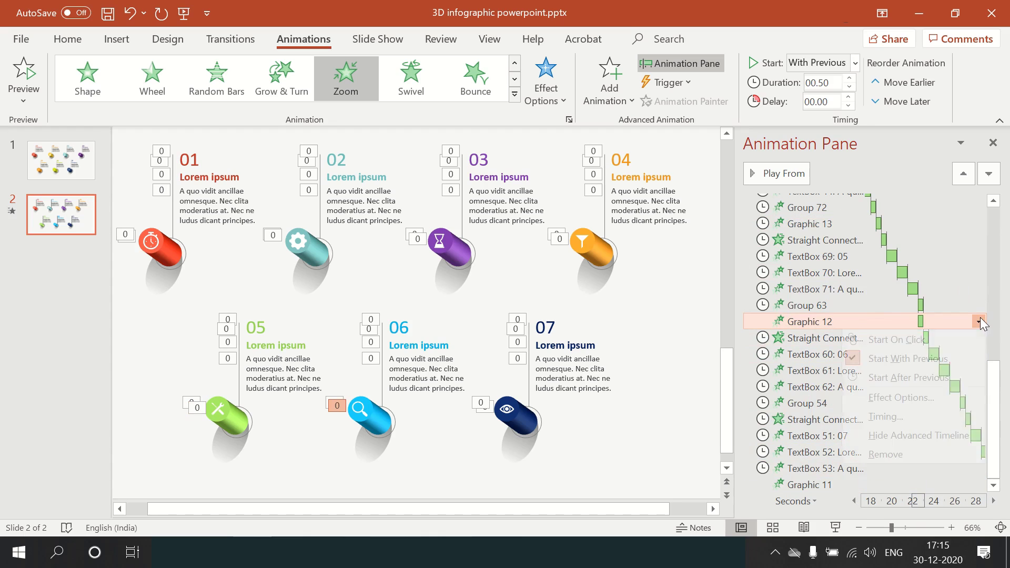
click(938, 359)
Place Graphic 11 after Group 54, starting After Previous.
click(899, 484)
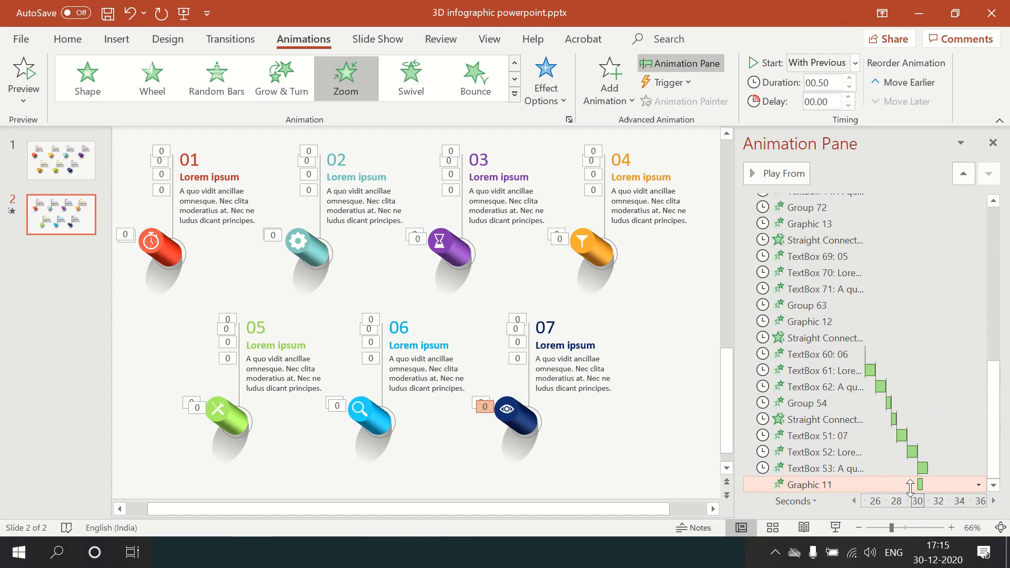
drag(903, 408, 904, 410)
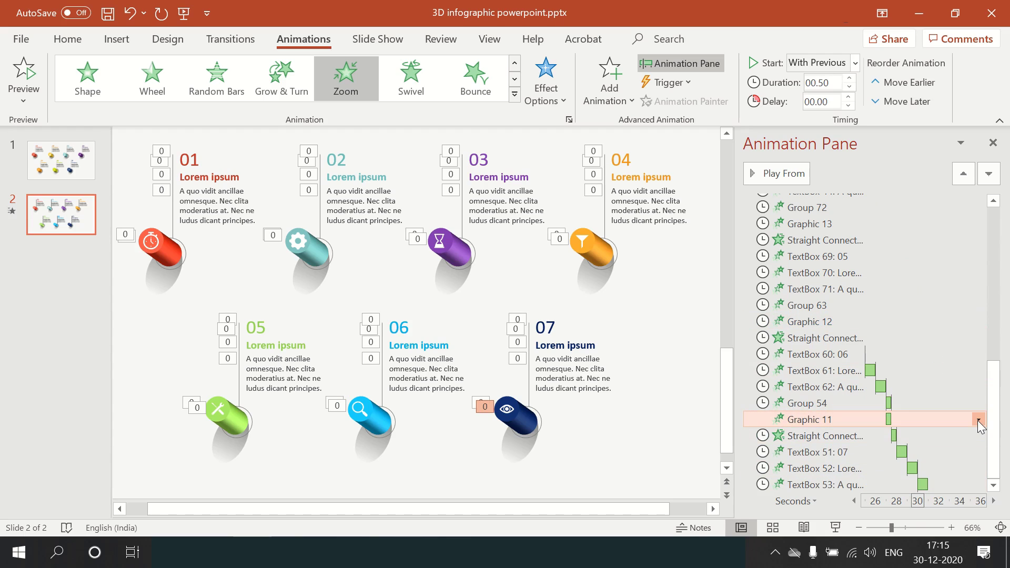
click(977, 420)
click(894, 324)
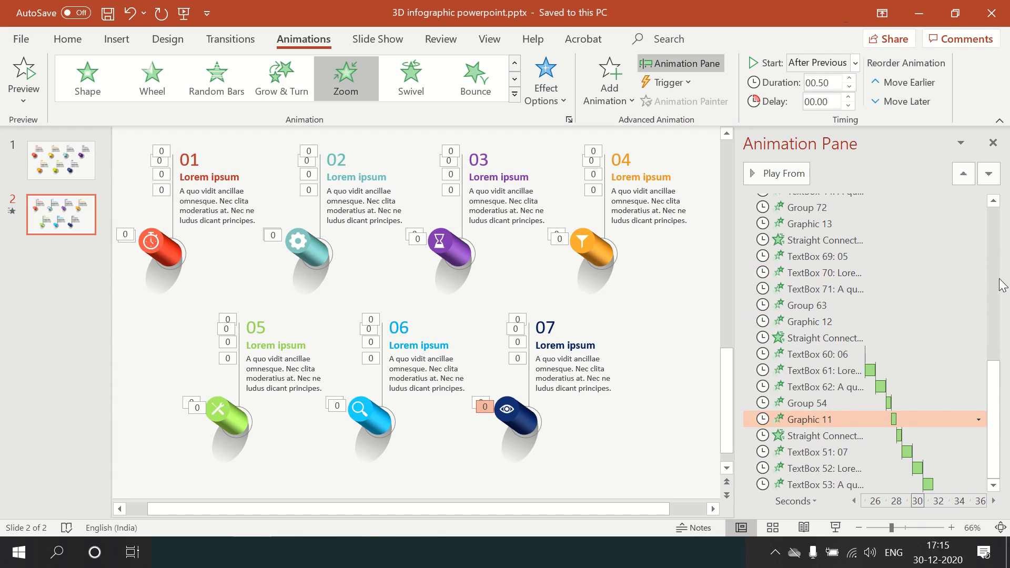
drag(1000, 391, 999, 238)
click(841, 202)
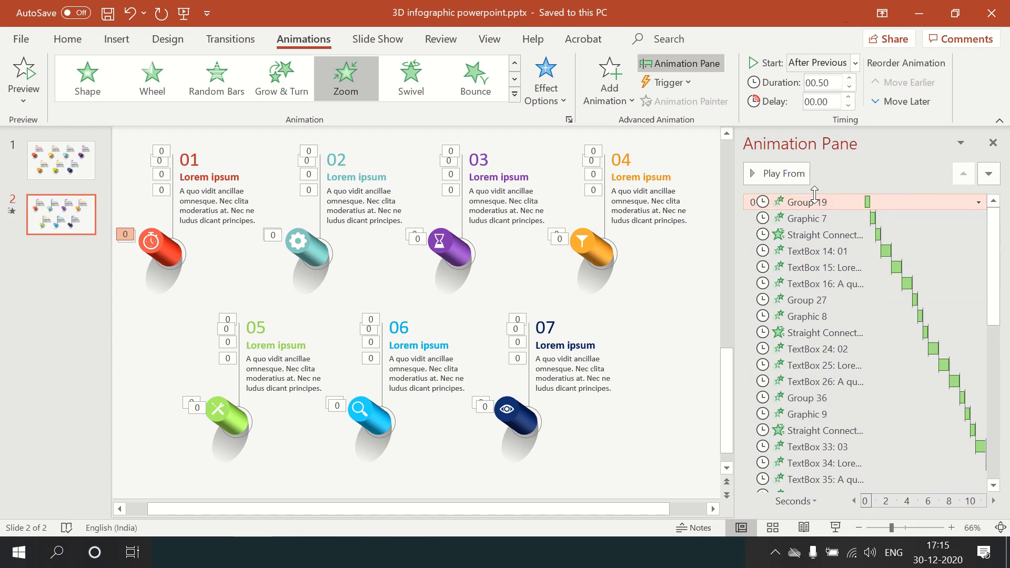
click(792, 175)
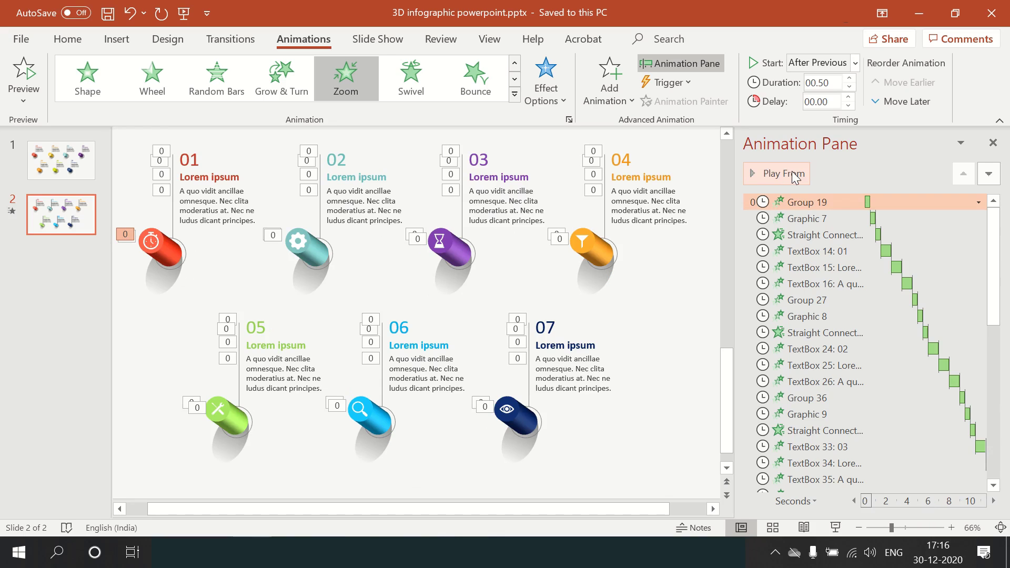
click(992, 142)
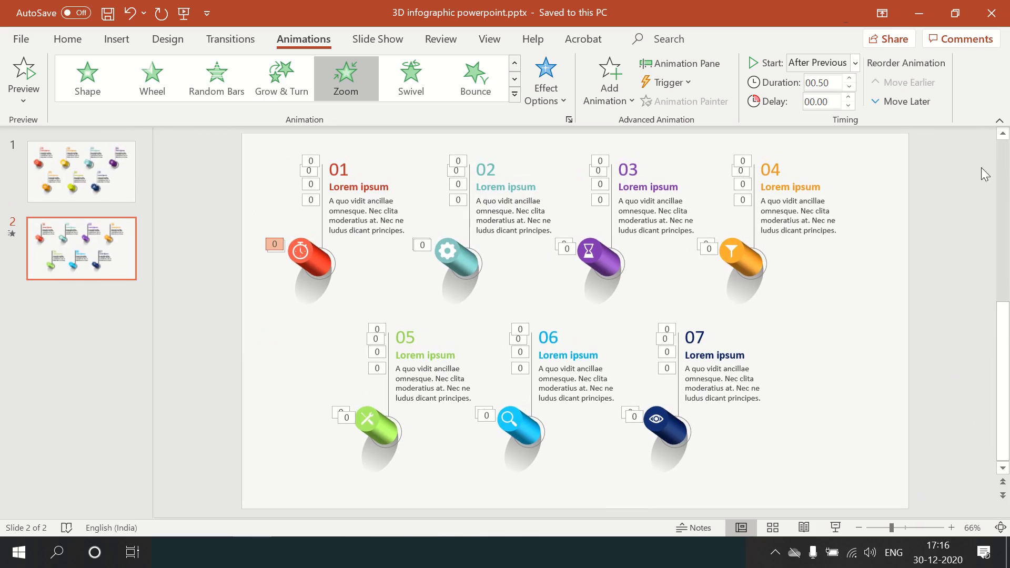
Return to the Home tab's editing tools.
click(59, 42)
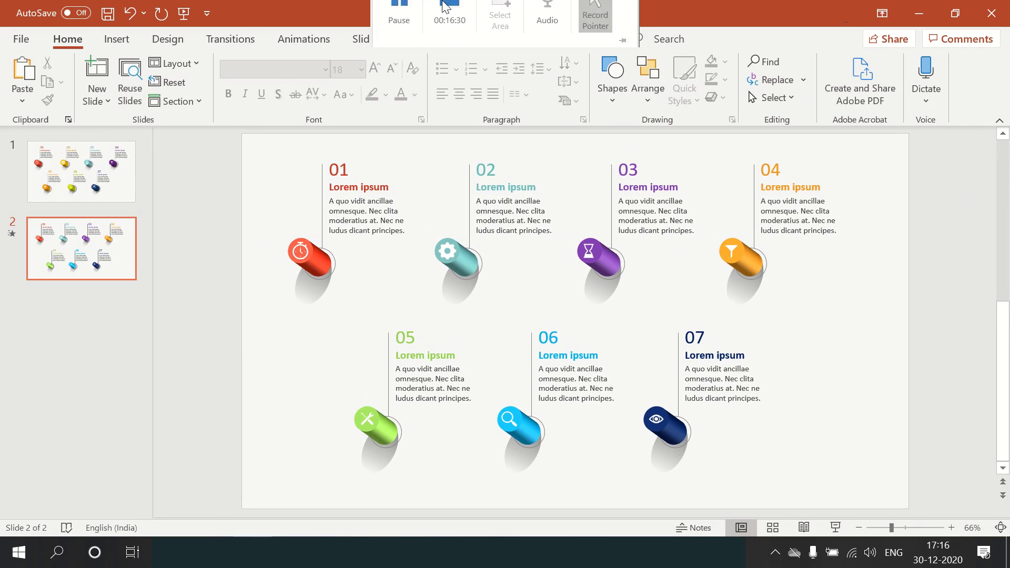